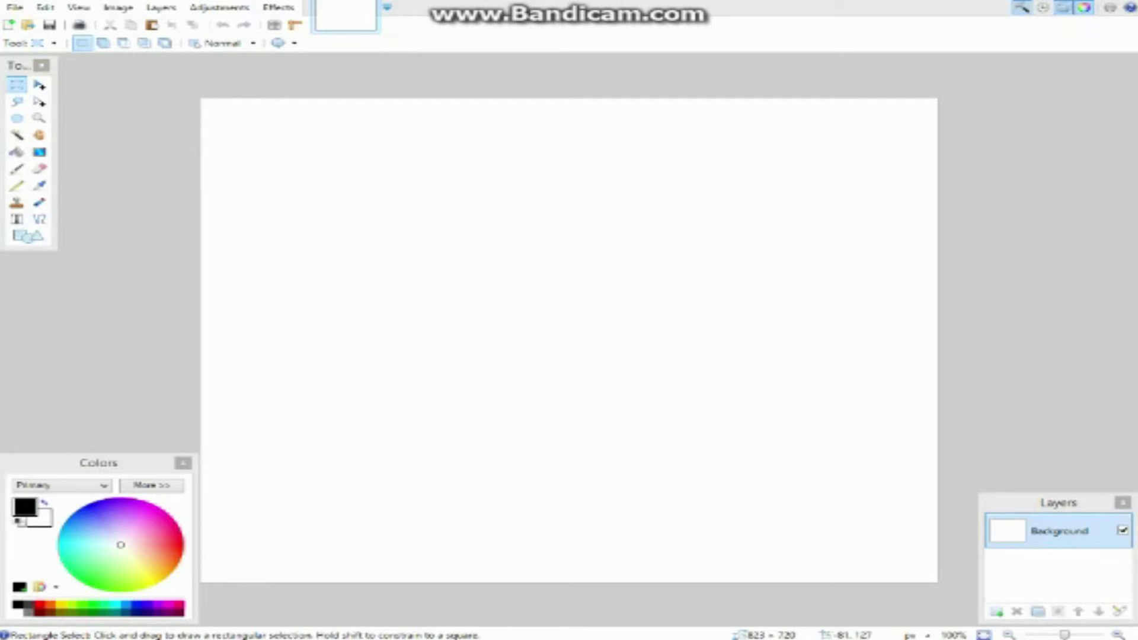
- Resize the canvas to 1280 pixels wide and 720 pixels high
left_click(118, 7)
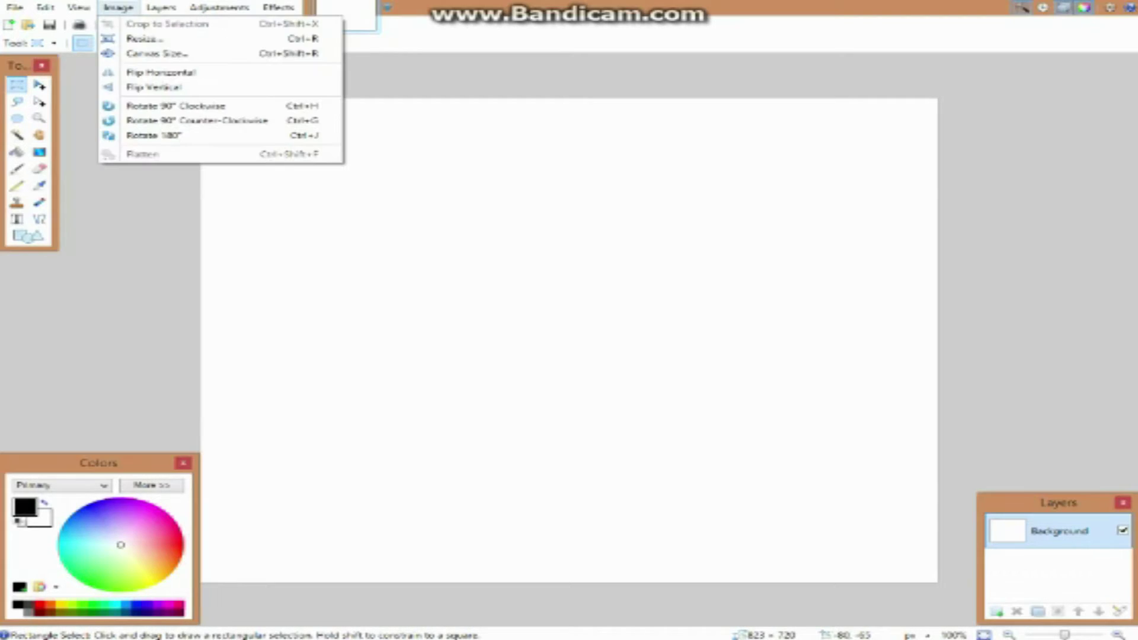
left_click(156, 54)
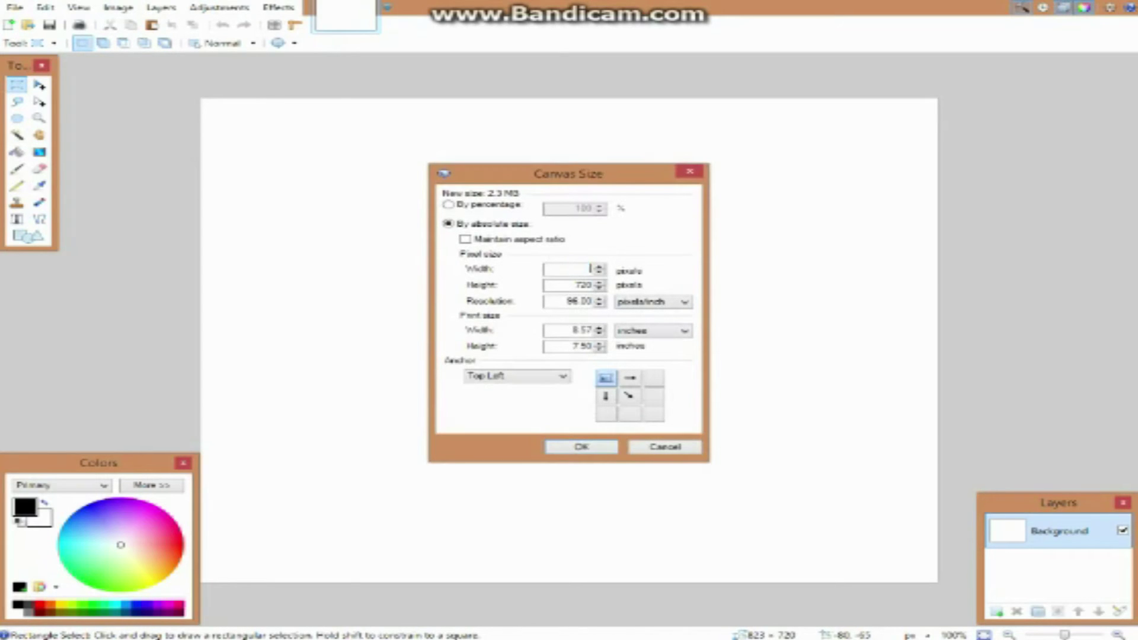
type("1280")
type("720")
key("Return")
scroll(480, 346, "down", 2)
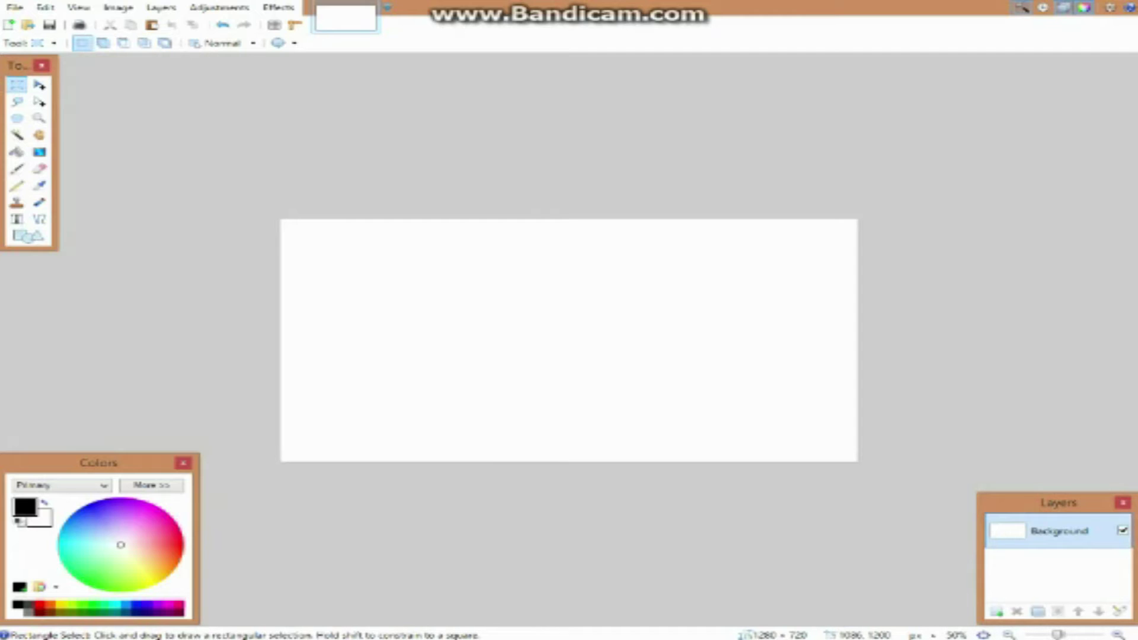
- Switch to the web browser and search Google Images for "minecraft hd backgrounds"
left_click(846, 637)
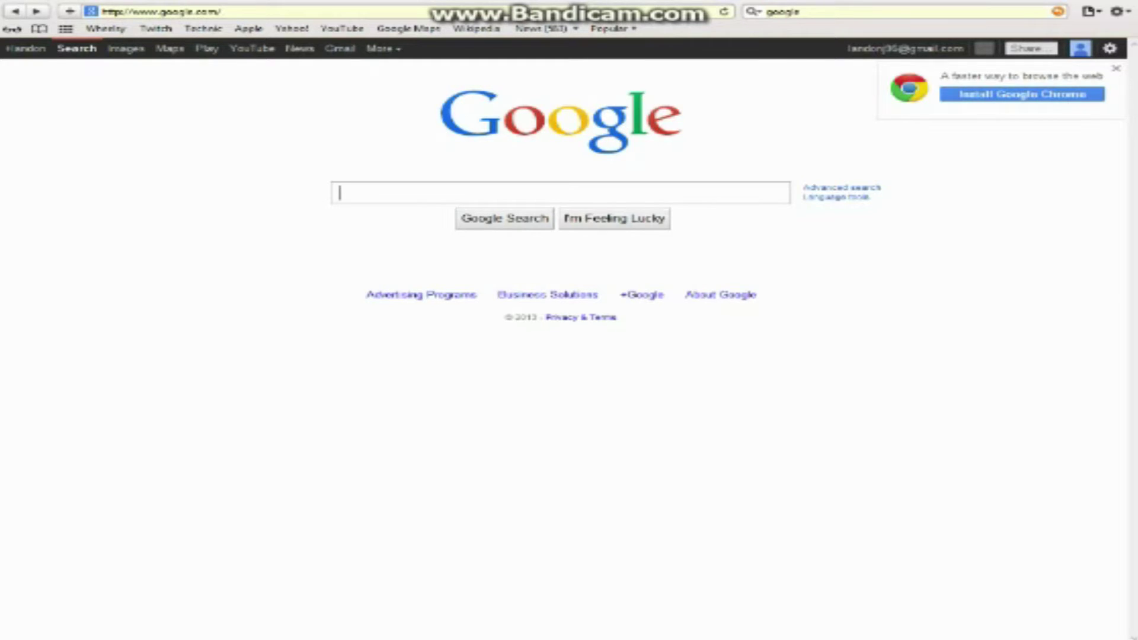
type("minec")
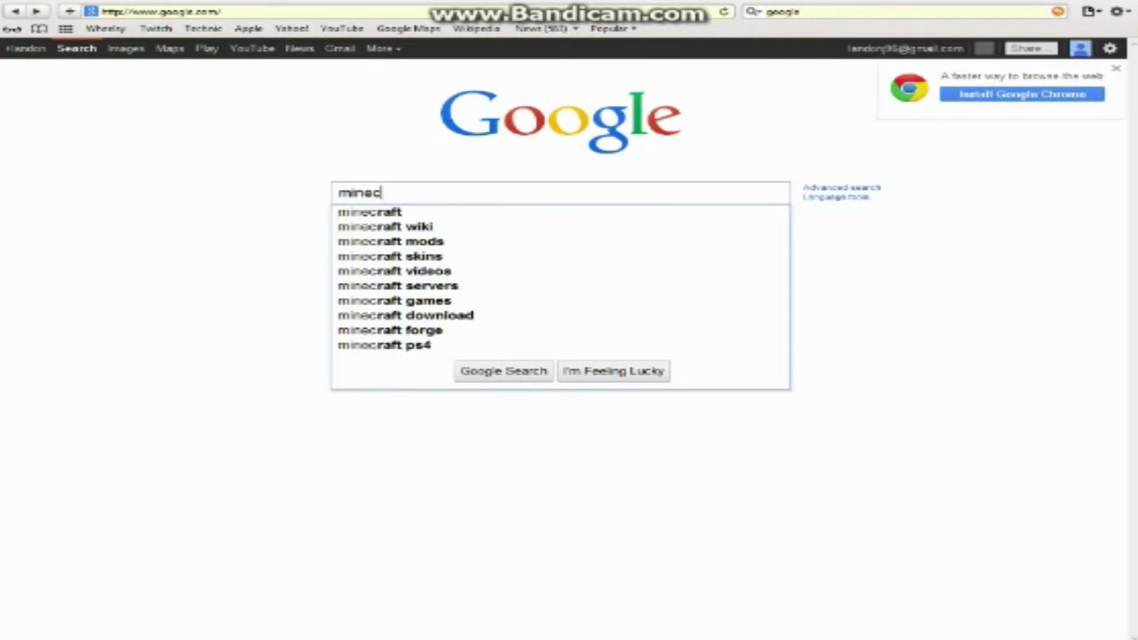
type("ar")
key("BackSpace")
key("BackSpace")
type("raft hd")
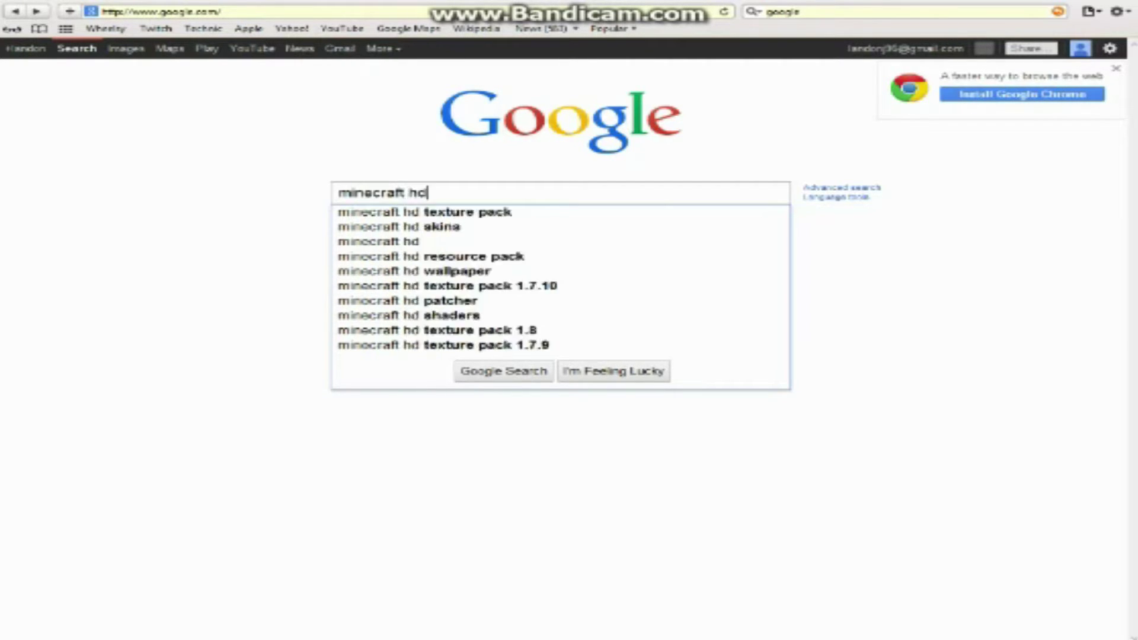
type(" backg")
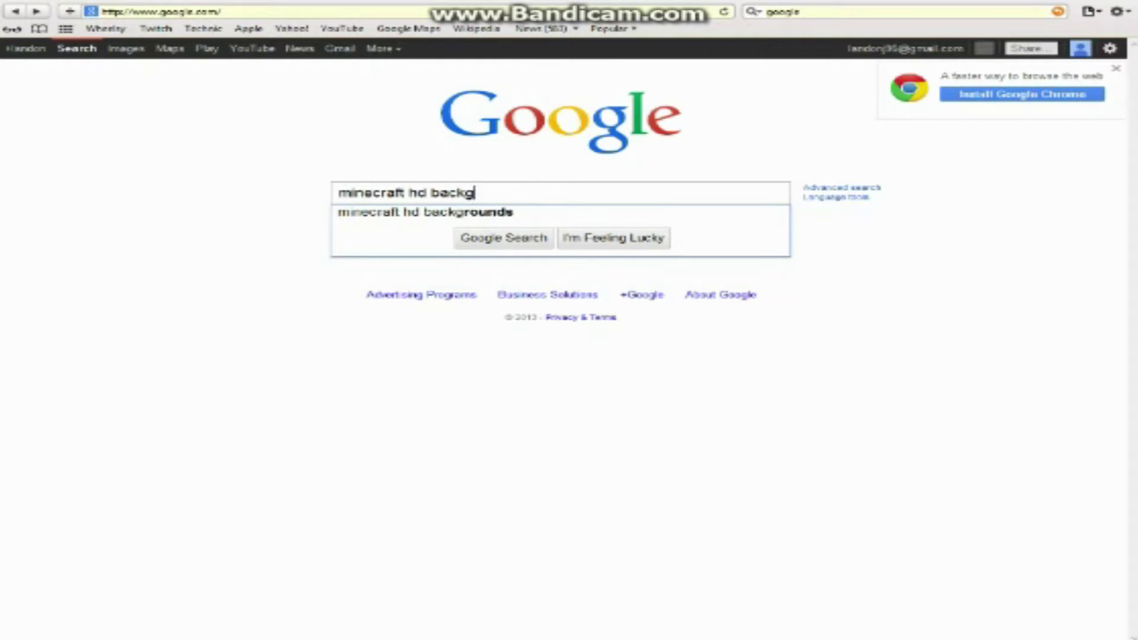
type("rounds")
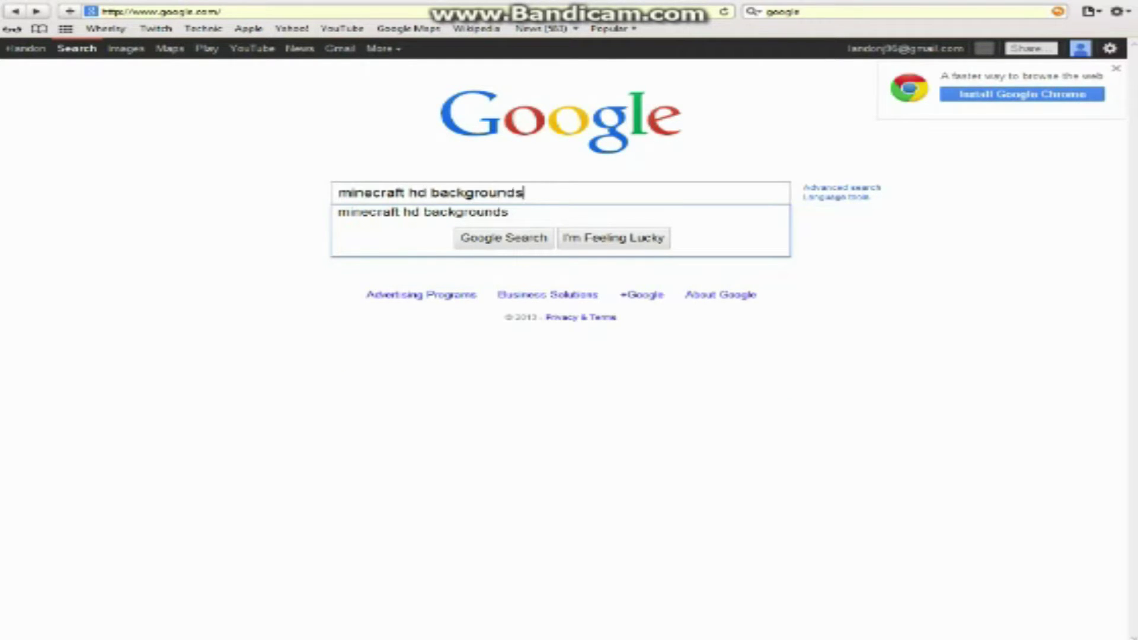
key("Return")
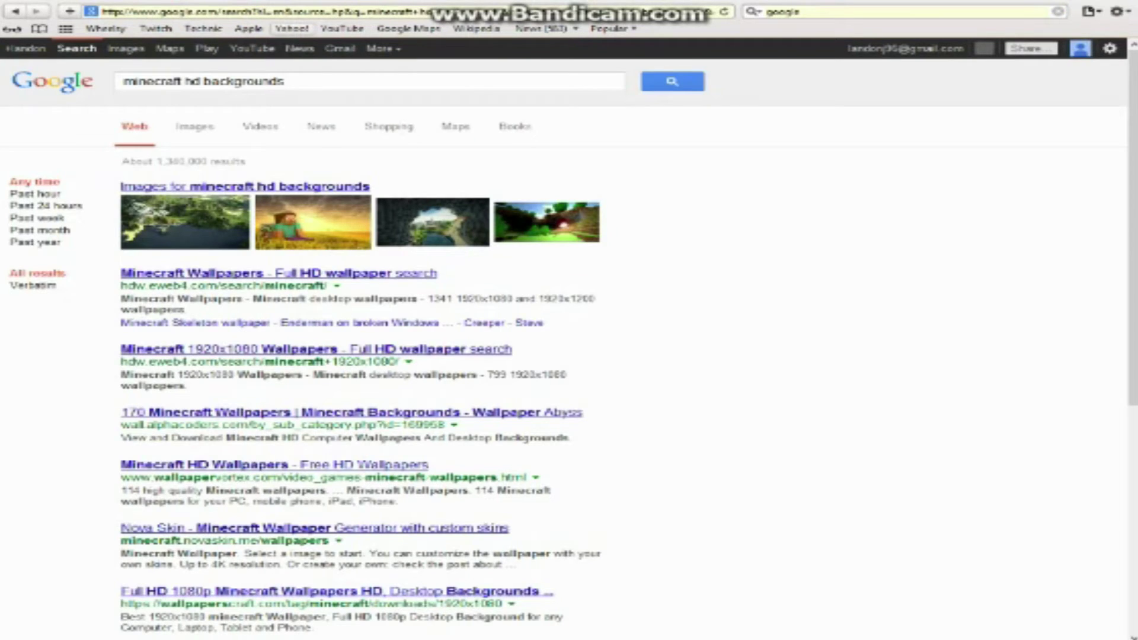
left_click(194, 126)
- Open the Minecraft sunset landscape wallpaper on wallpaperswide.com from the image results and copy the picture
scroll(569, 338, "down", 3)
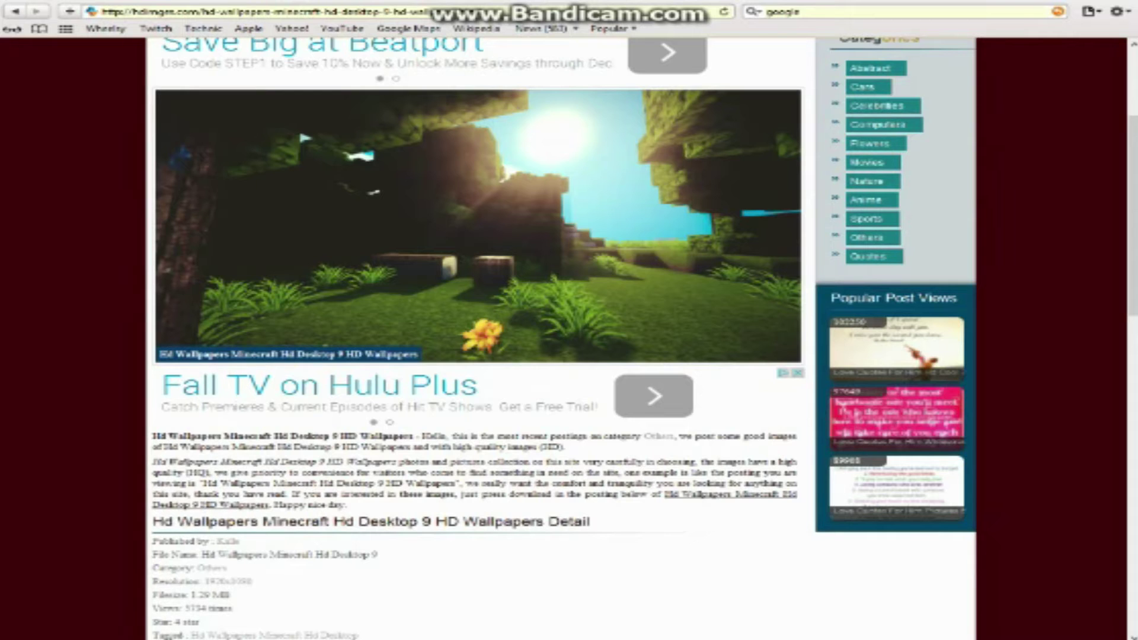
left_click(15, 11)
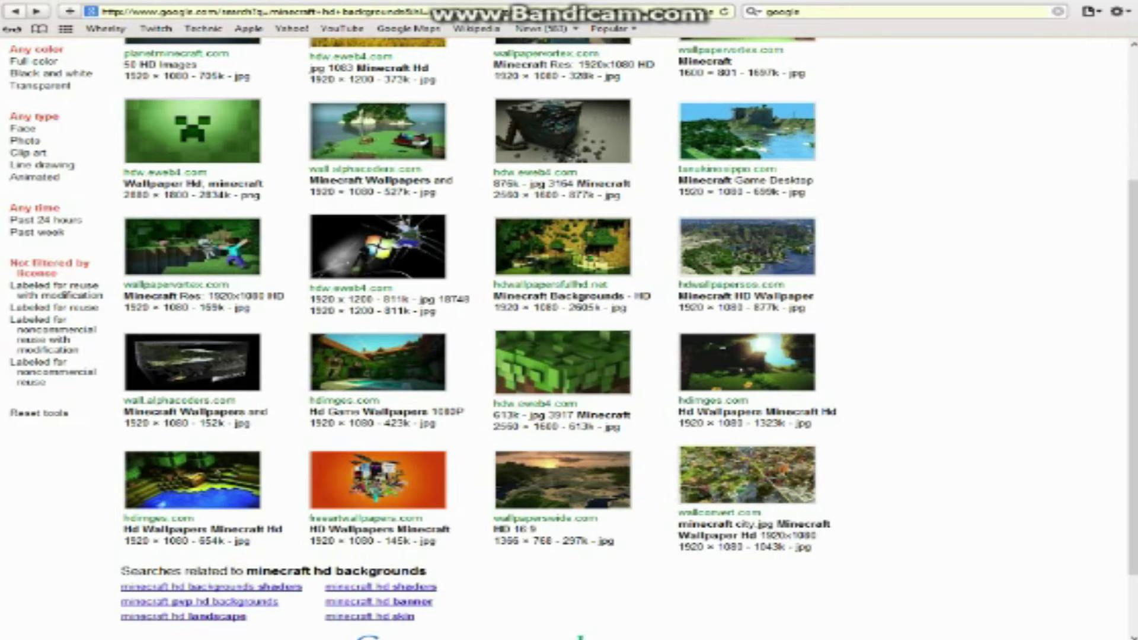
key("alt+Right")
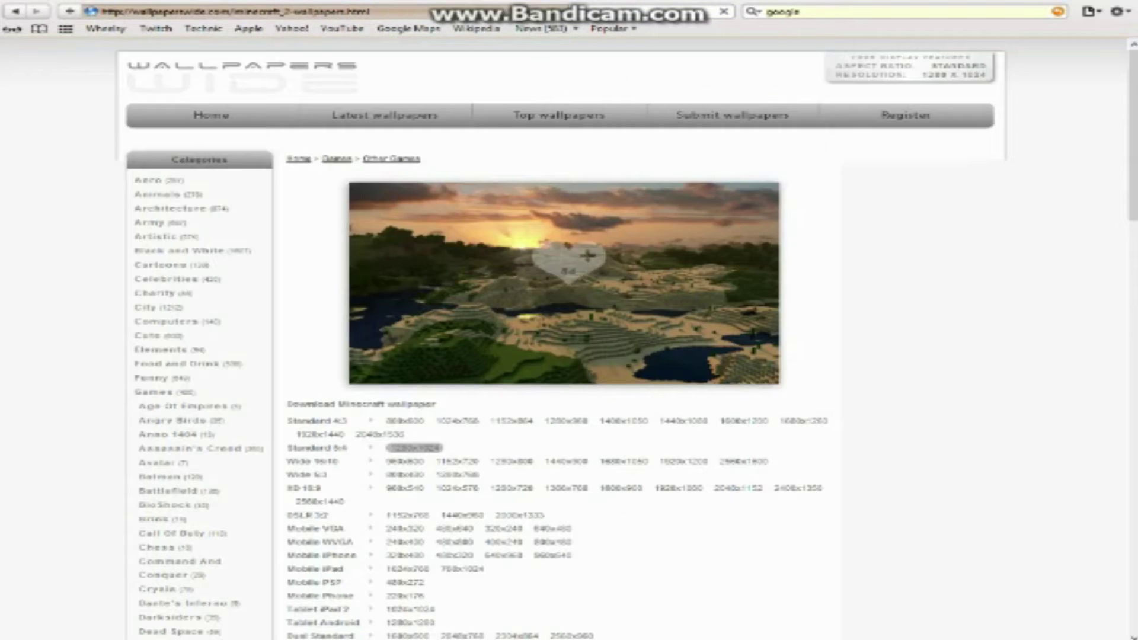
right_click(599, 332)
left_click(658, 422)
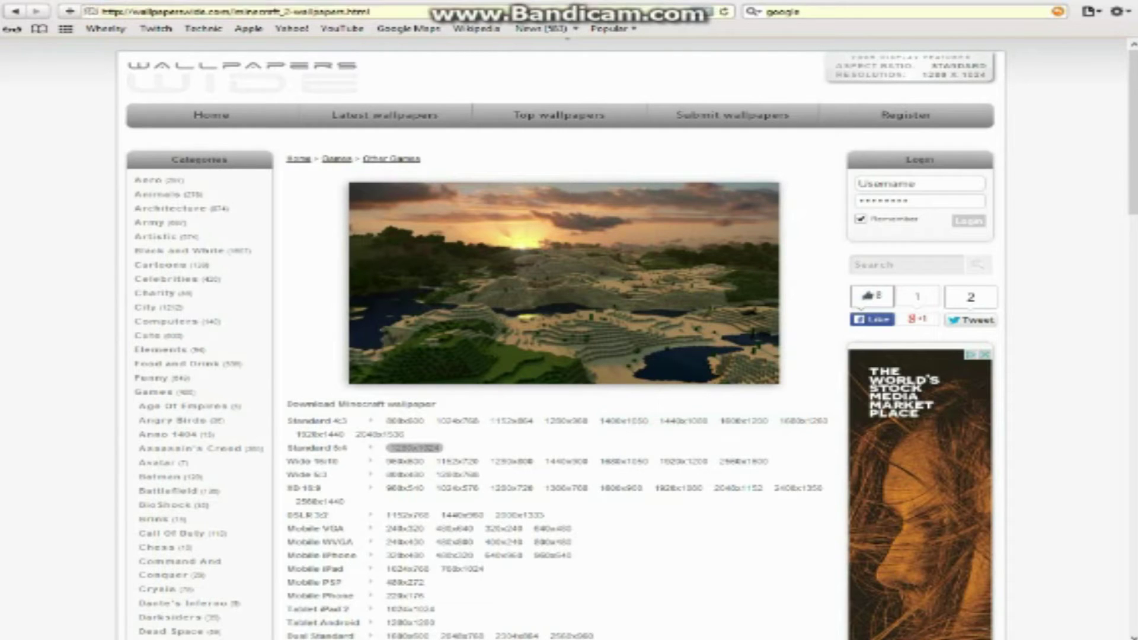
- Switch back to Paint.NET, paste the wallpaper onto the blank canvas and stretch it to cover the canvas, about 1357 × 794 px
key("alt+Tab")
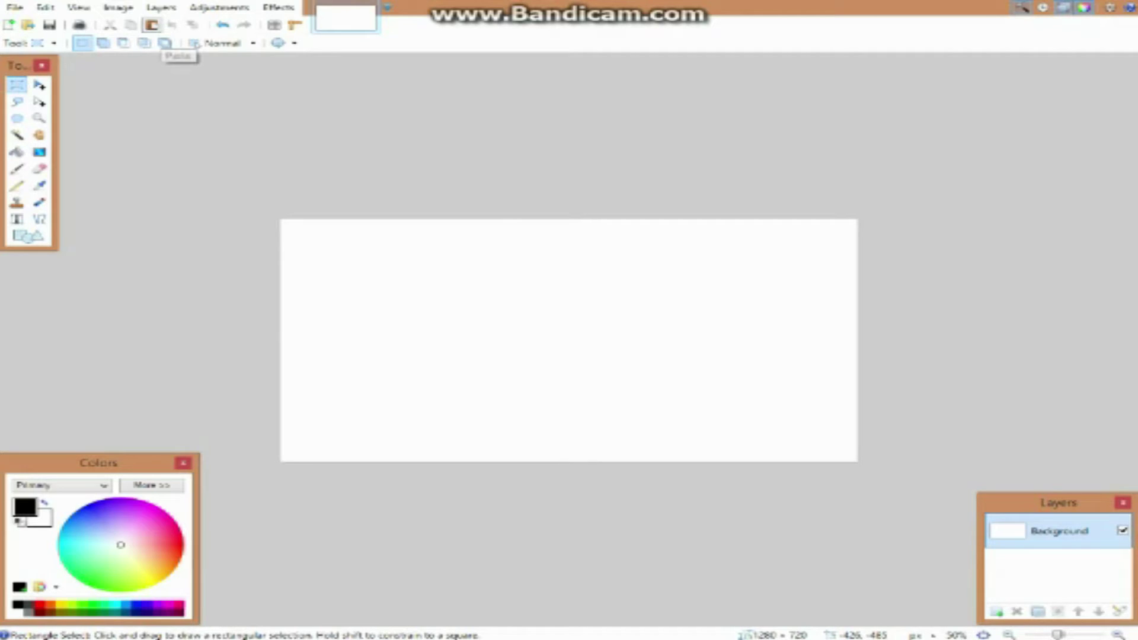
left_click(153, 28)
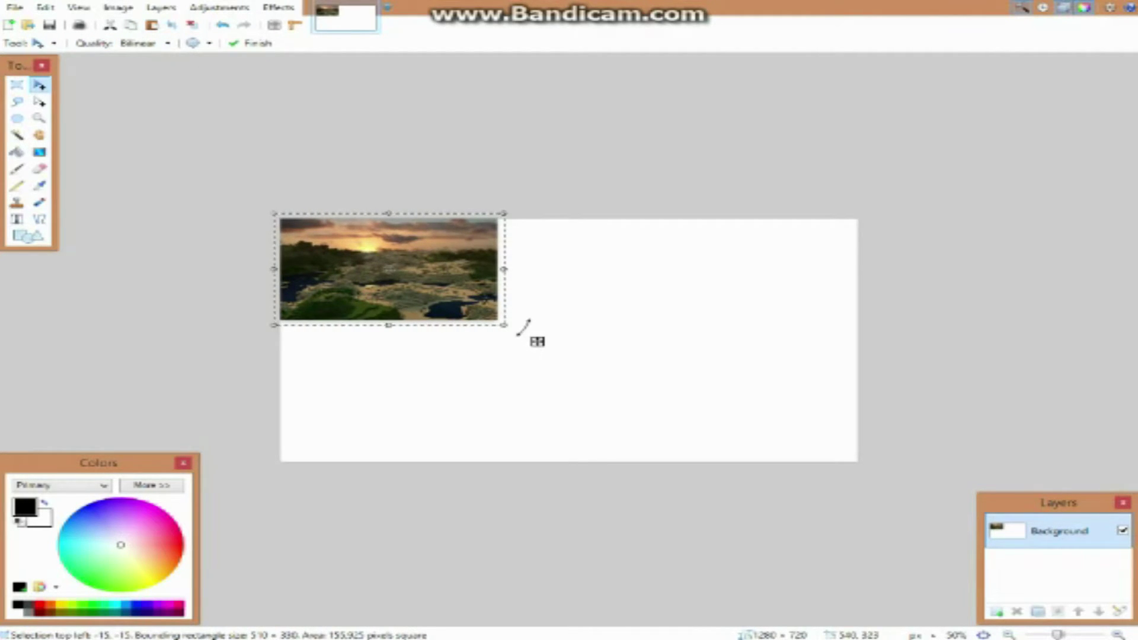
left_click_drag(545, 346, 873, 474)
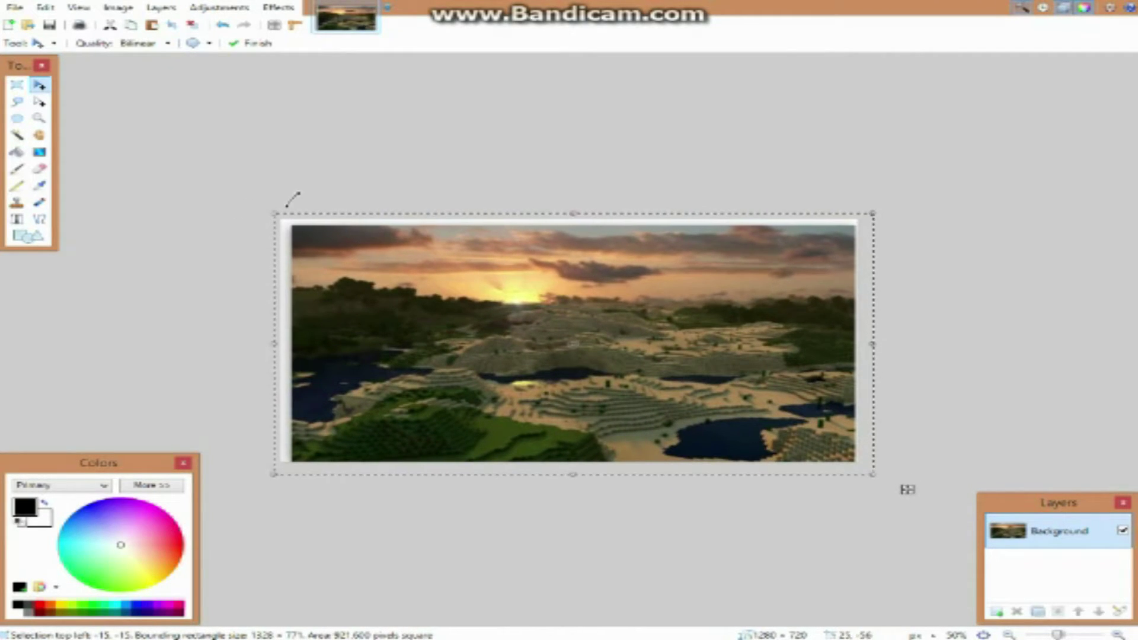
left_click_drag(274, 214, 260, 206)
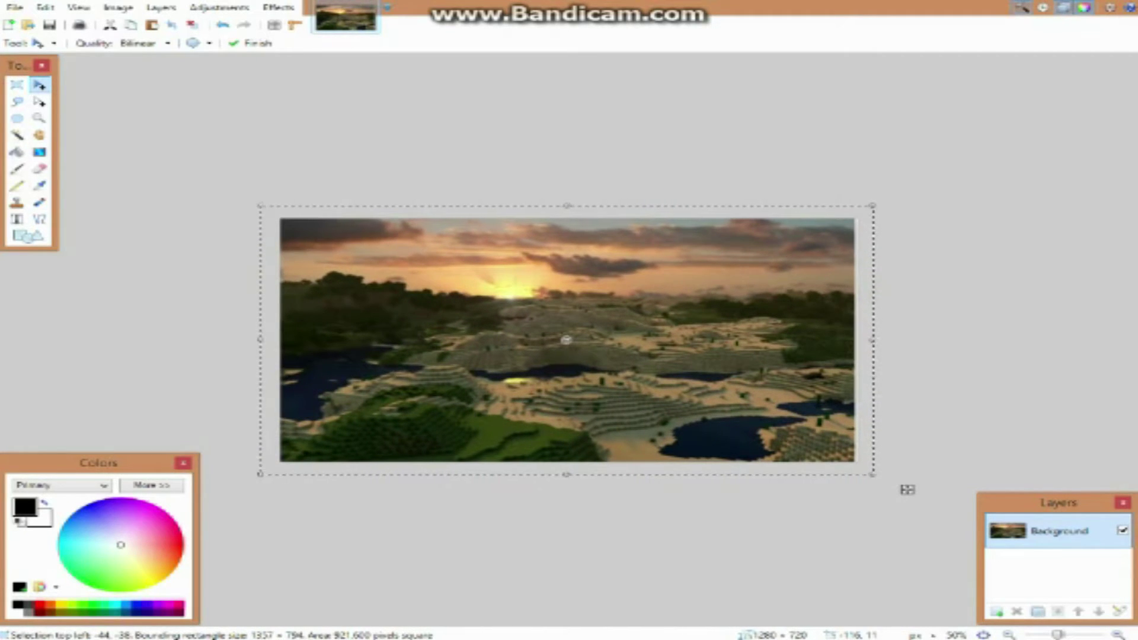
left_click(17, 84)
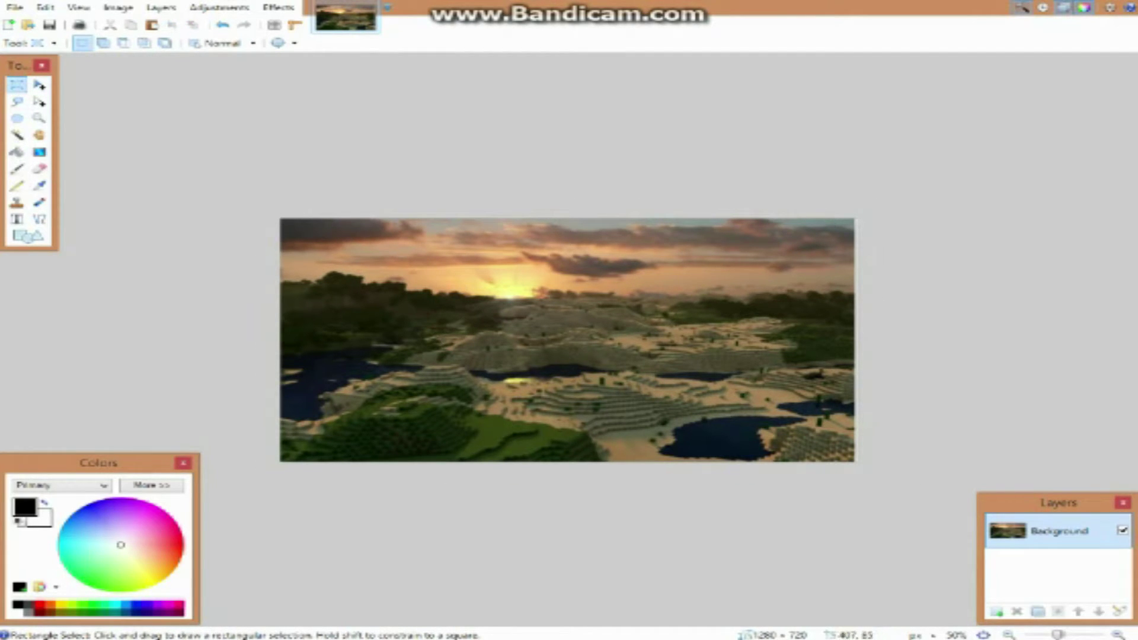
- Switch to the web browser and run a web search for "google"
key("alt+Tab")
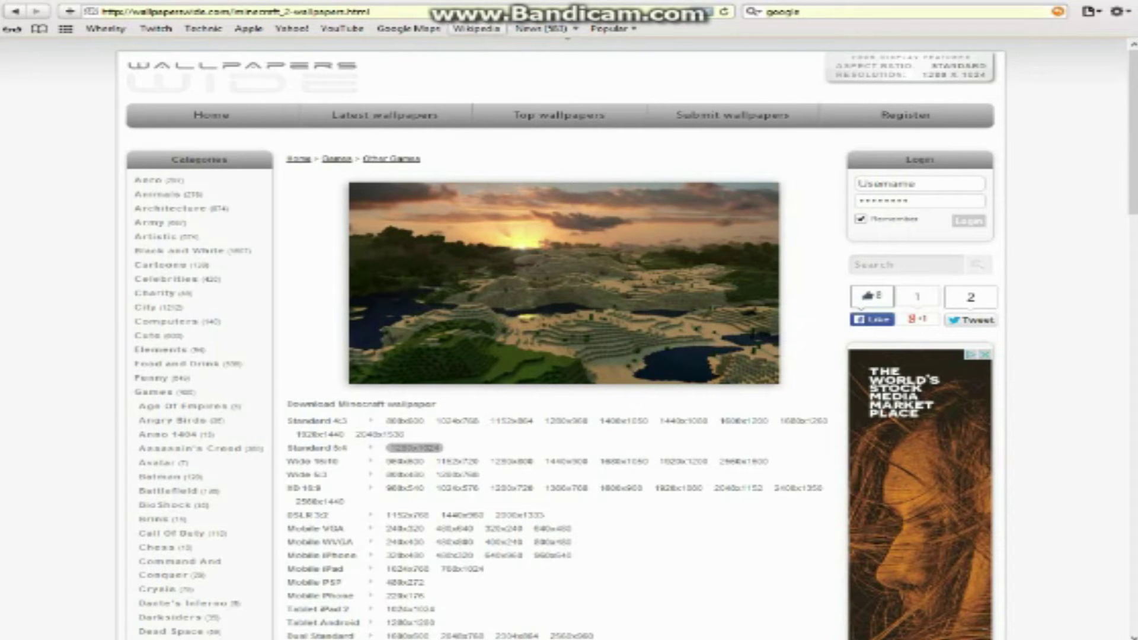
left_click(474, 11)
key("BackSpace")
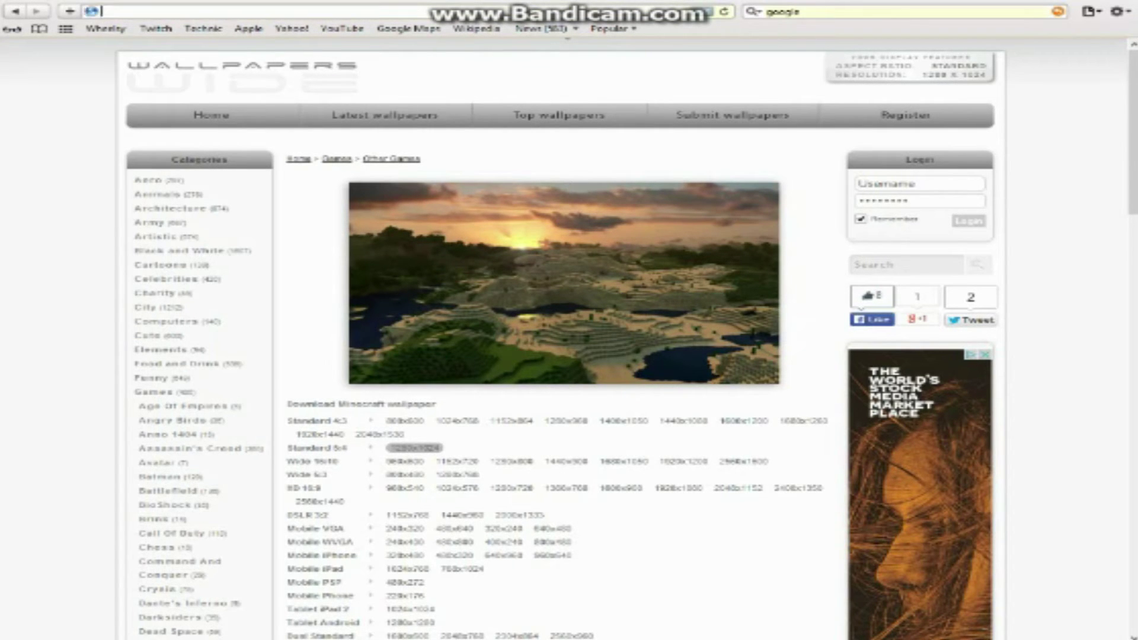
left_click(800, 11)
key("Return")
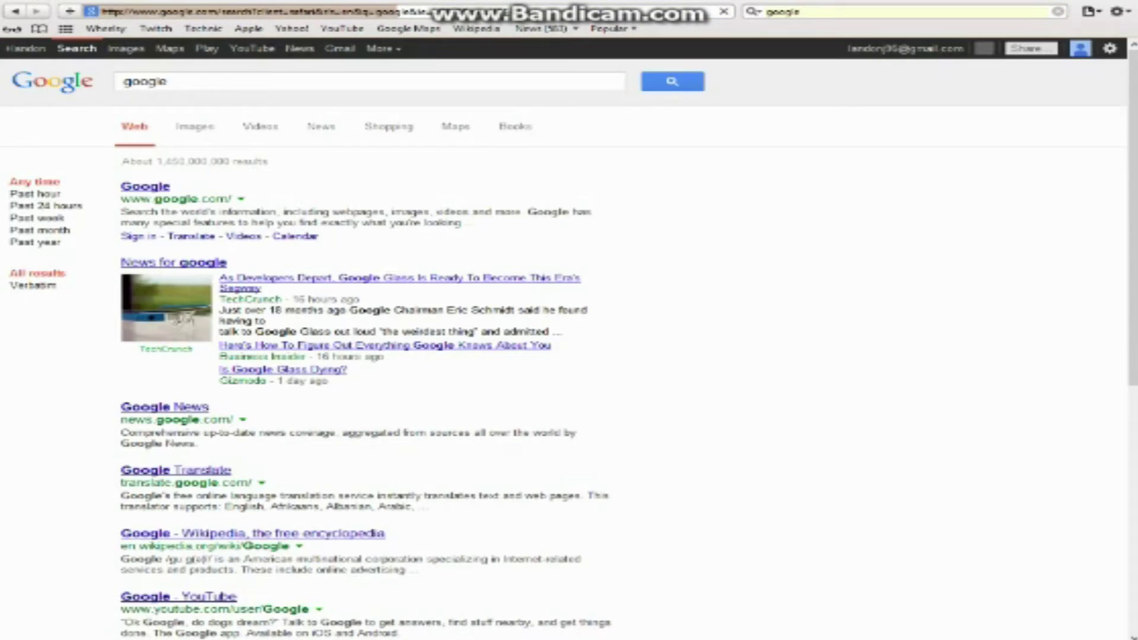
key("BackSpace")
key("BackSpace")
key("BackSpace")
key("BackSpace")
key("BackSpace")
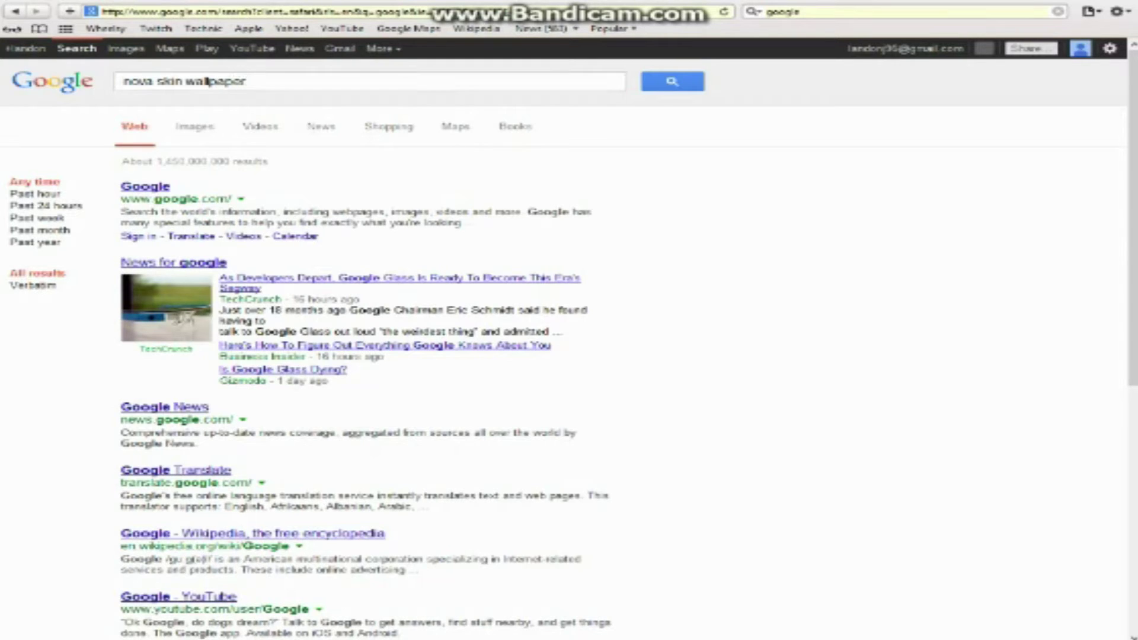
key("BackSpace")
key("BackSpace")
key("BackSpace")
key("BackSpace")
key("BackSpace")
key("BackSpace")
key("BackSpace")
key("BackSpace")
key("BackSpace")
key("BackSpace")
key("BackSpace")
key("BackSpace")
key("BackSpace")
key("BackSpace")
key("BackSpace")
key("BackSpace")
key("BackSpace")
key("BackSpace")
key("BackSpace")
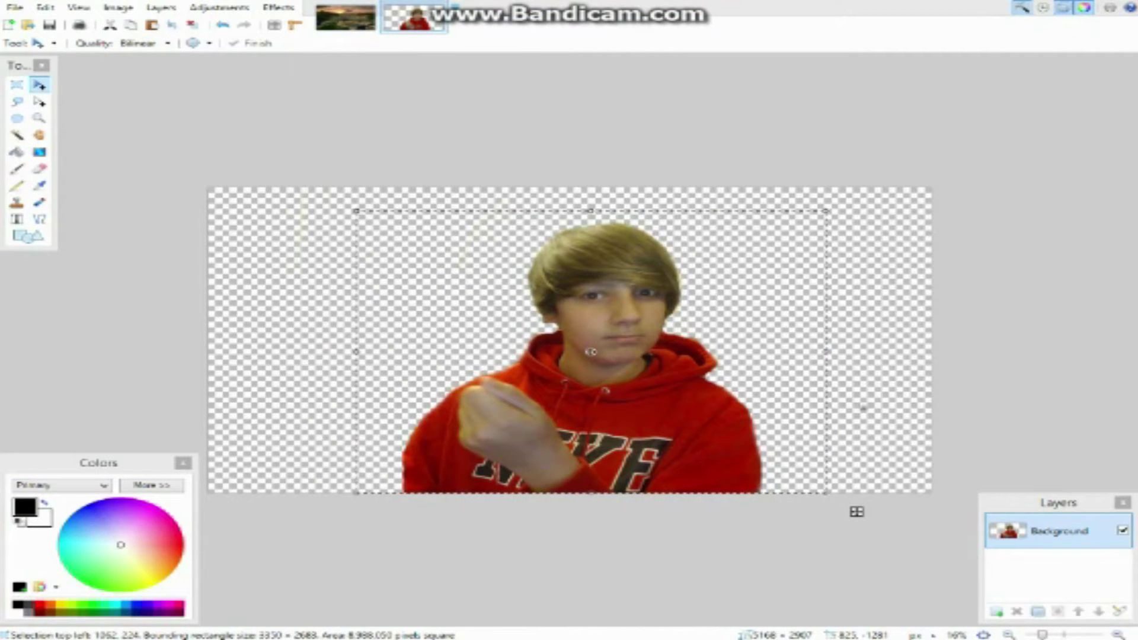
- Paste the portrait cut-out into the sunset image on a separate layer, keeping the canvas size, and shrink it to about 996 × 652 px
left_click(345, 18)
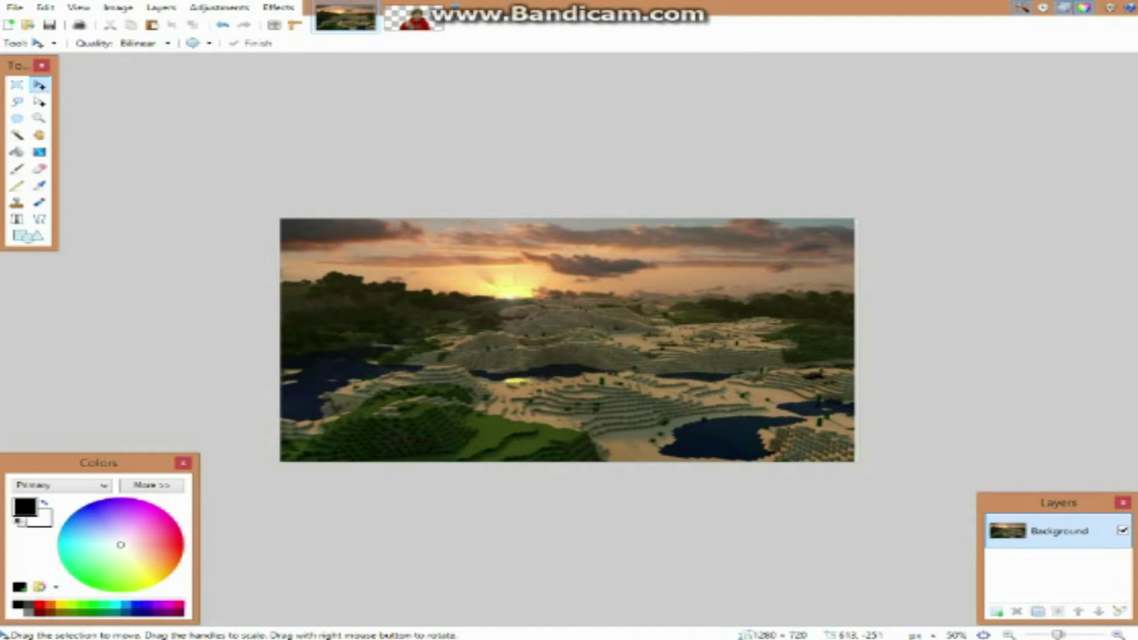
key("ctrl+v")
left_click(569, 409)
scroll(689, 386, "down", 1)
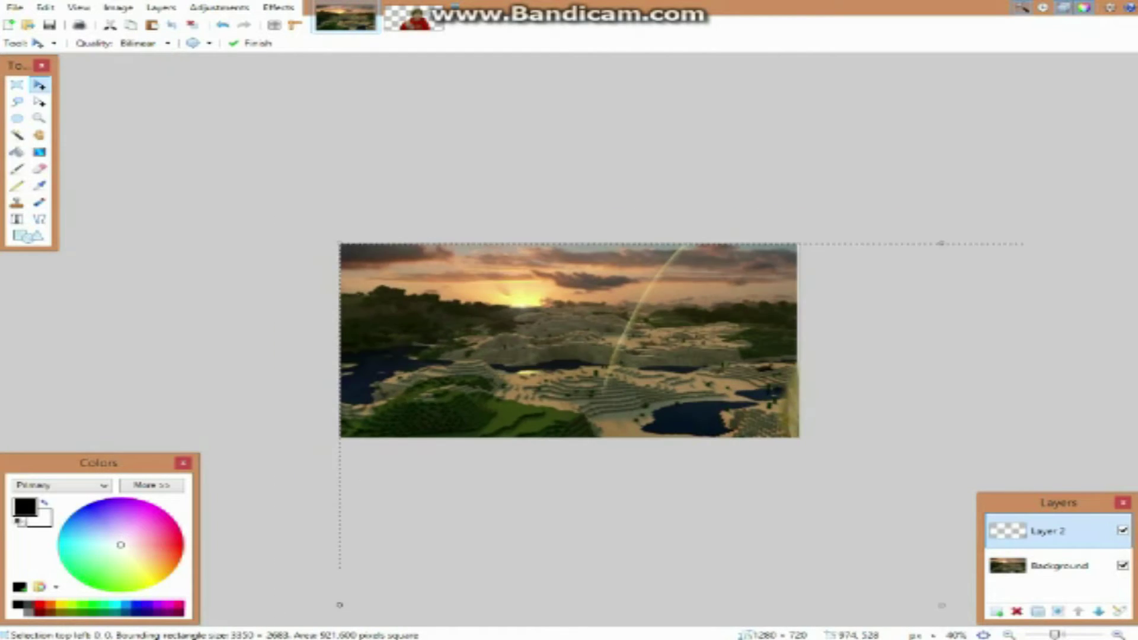
scroll(757, 460, "down", 8)
left_click_drag(757, 461, 620, 368)
- Extend the portrait to the canvas's lower edge, bring in its left and upper edges to about 943 × 713 px, and deselect it
scroll(601, 429, "up", 5)
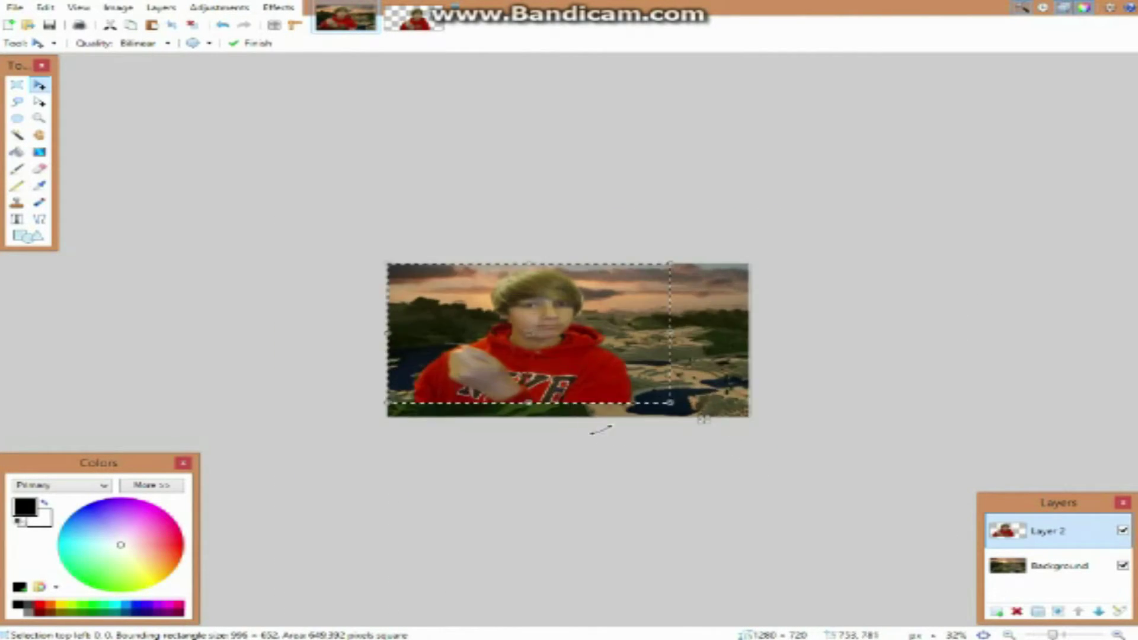
scroll(600, 430, "up", 3)
scroll(473, 468, "down", 2)
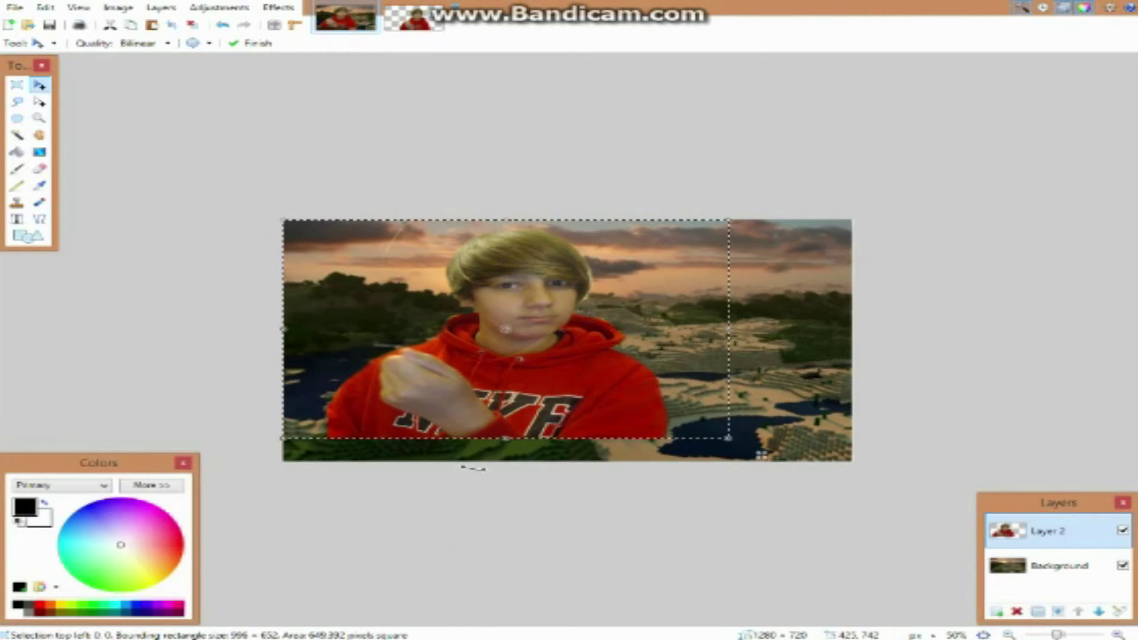
left_click_drag(506, 439, 505, 464)
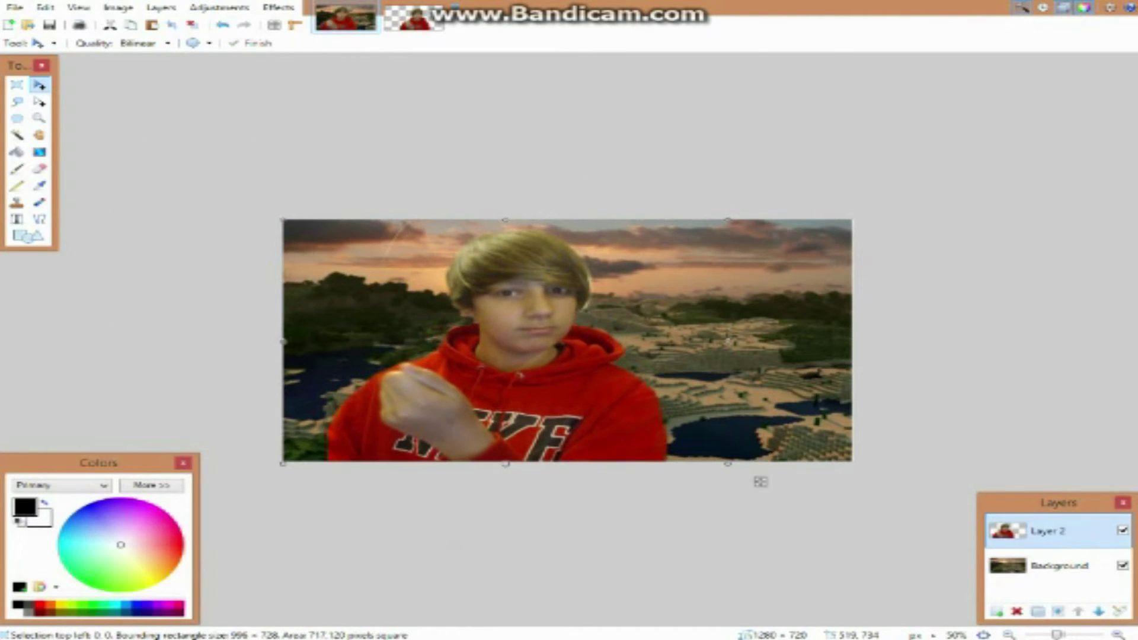
left_click_drag(283, 341, 306, 342)
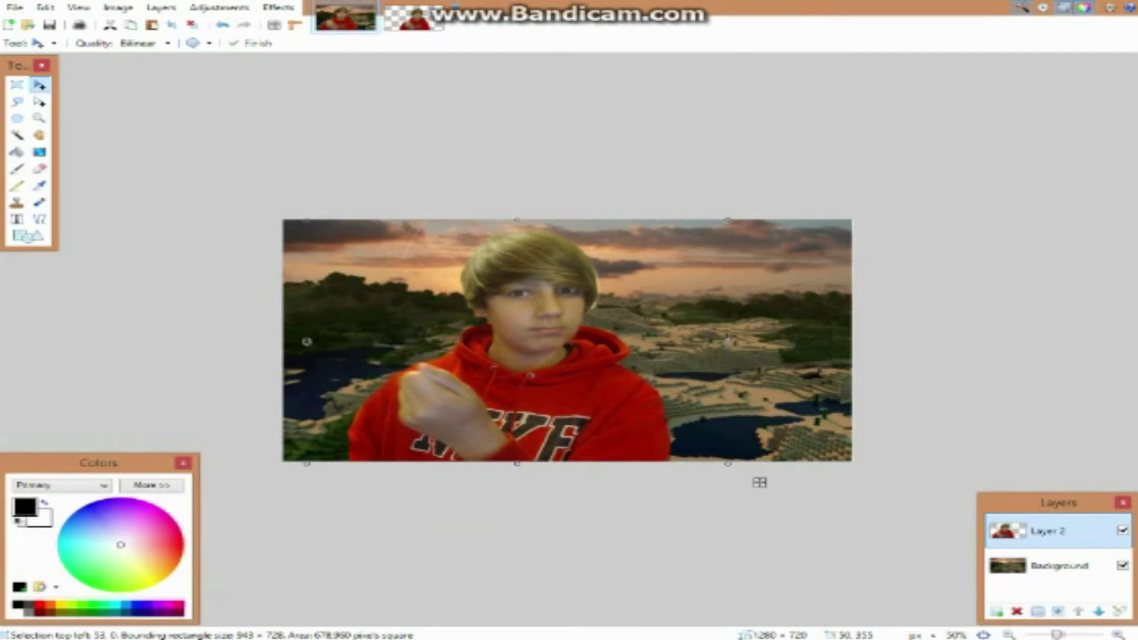
left_click_drag(517, 216, 515, 220)
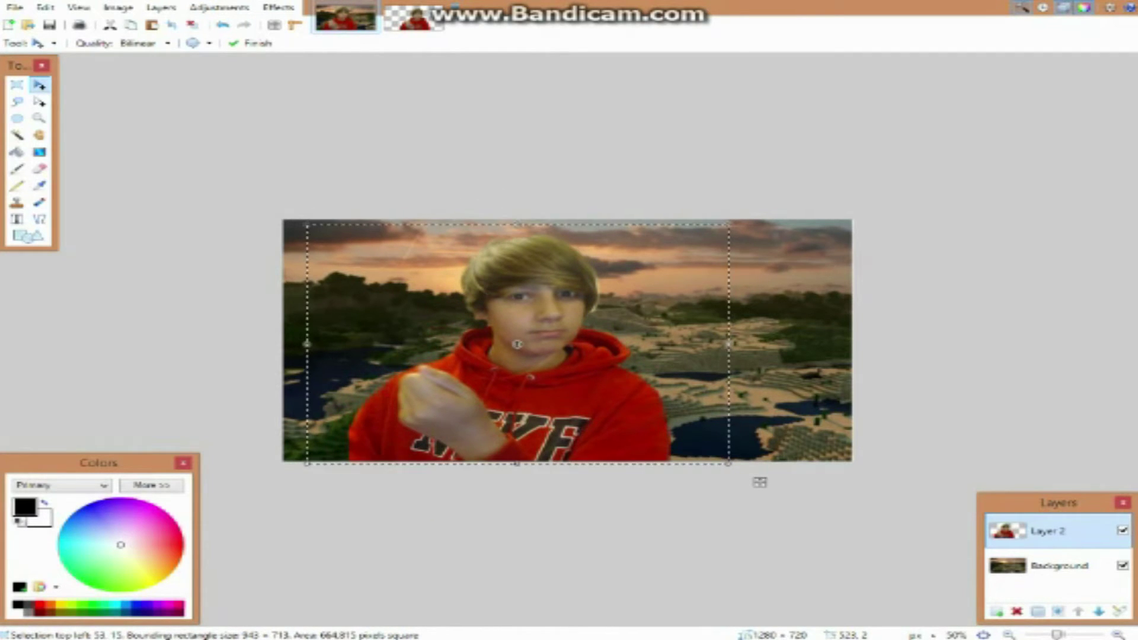
left_click(16, 84)
left_click(60, 165)
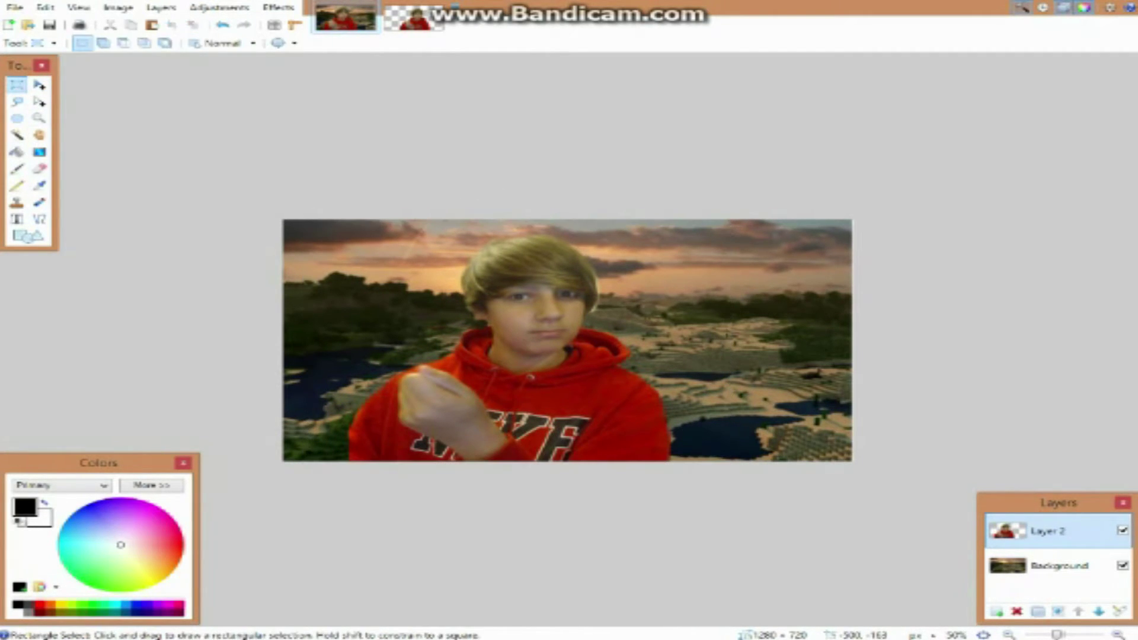
- Select an area of about 841 × 720 px around the portrait on Layer 2 and scale it down from its upper-right corner
left_click(39, 169)
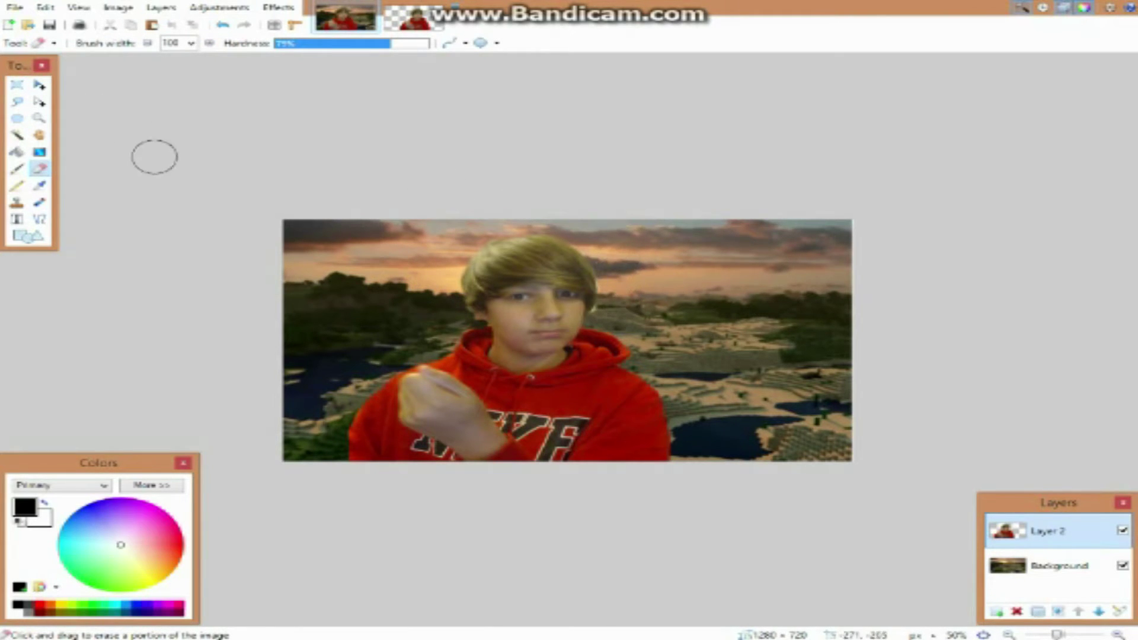
left_click(16, 84)
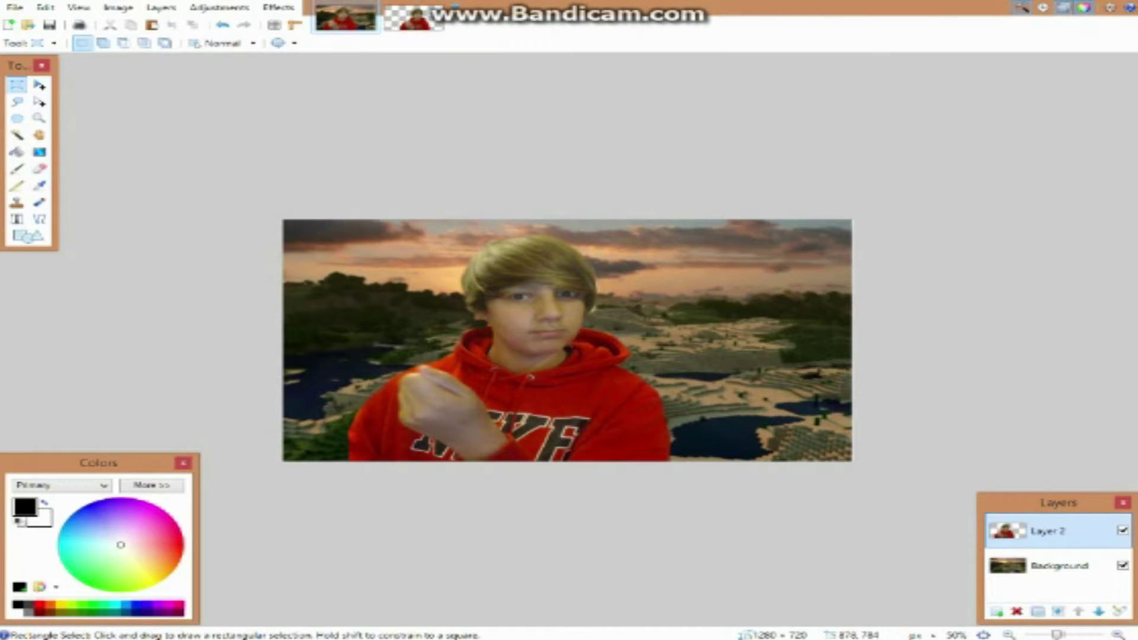
left_click_drag(677, 461, 303, 219)
left_click(39, 84)
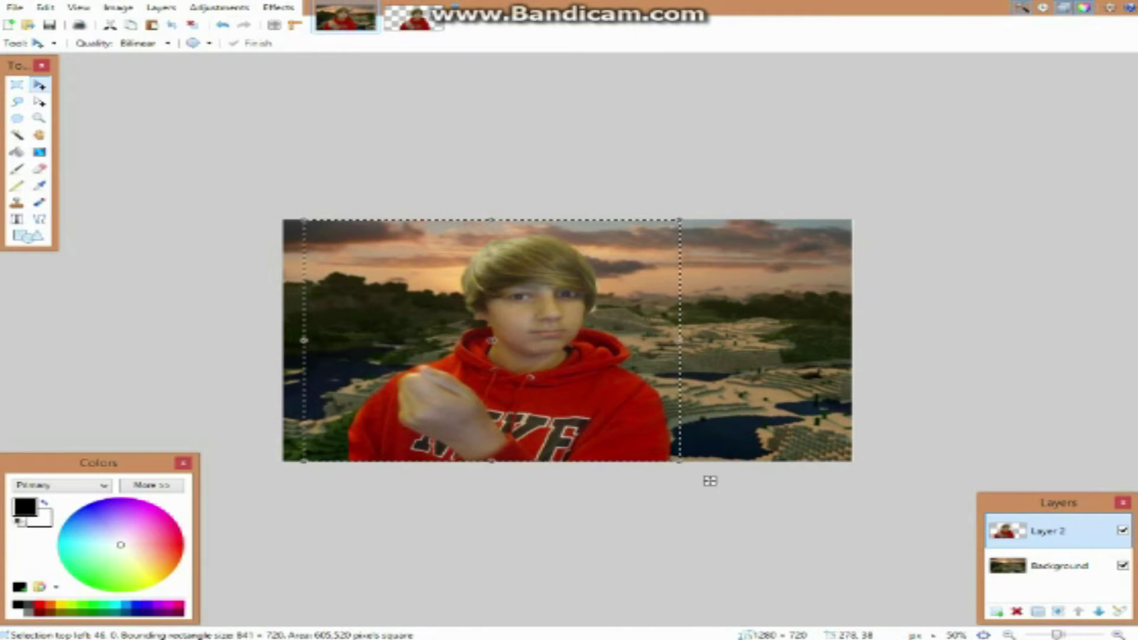
left_click_drag(676, 220, 636, 257)
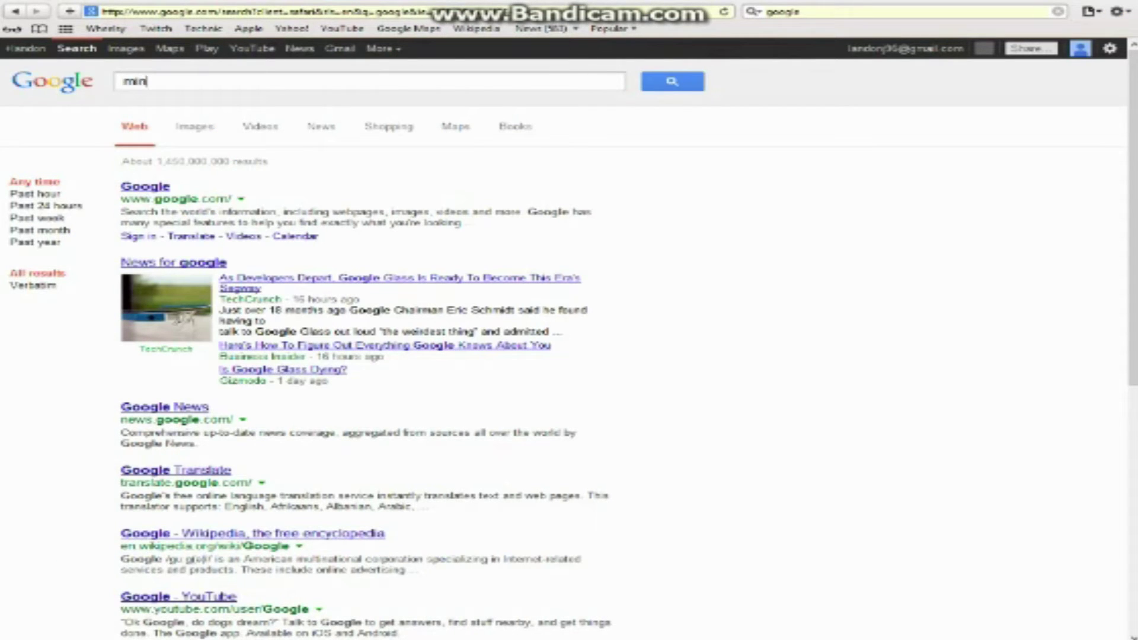
- Run an image search for "minecraft logo" and copy the Minecraft-logo.png picture from its wiki page
type("minecraft logo")
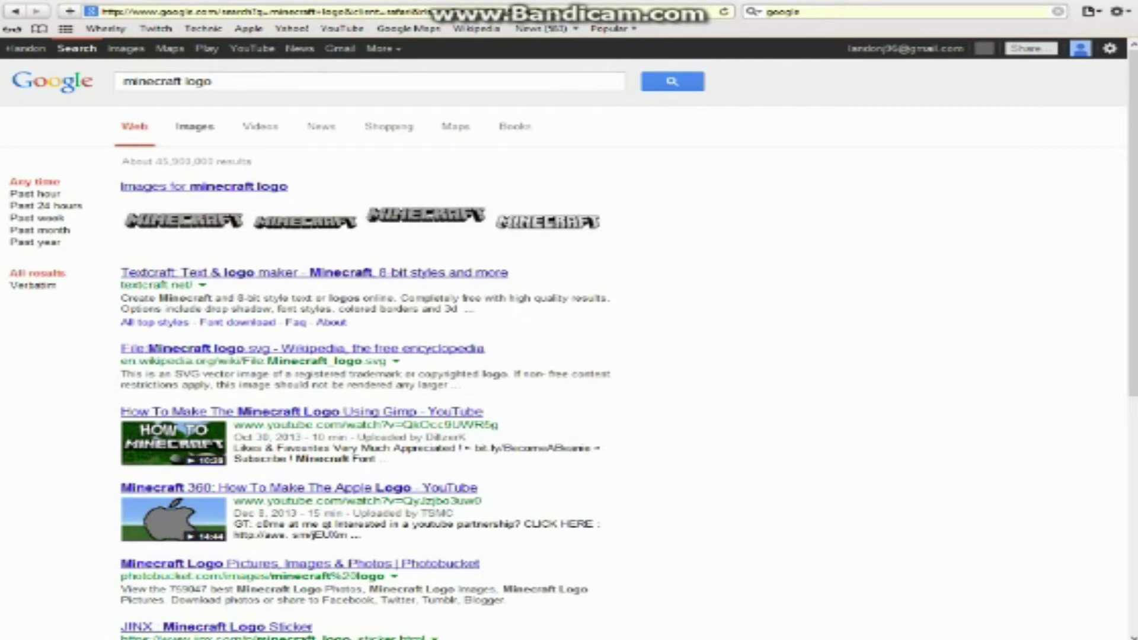
left_click(195, 127)
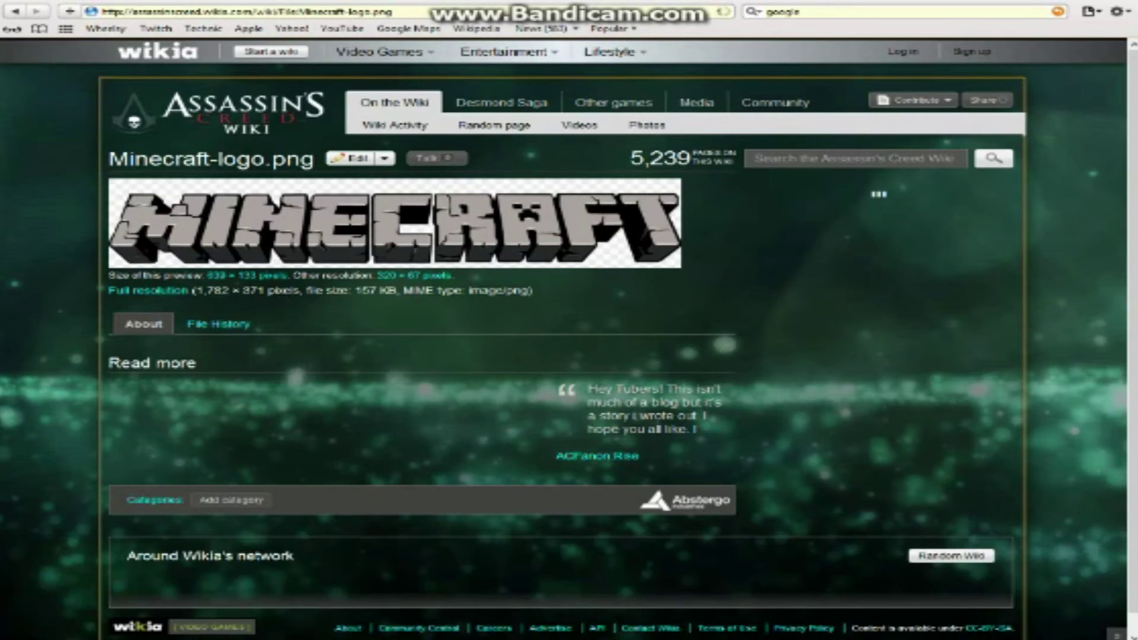
right_click(354, 233)
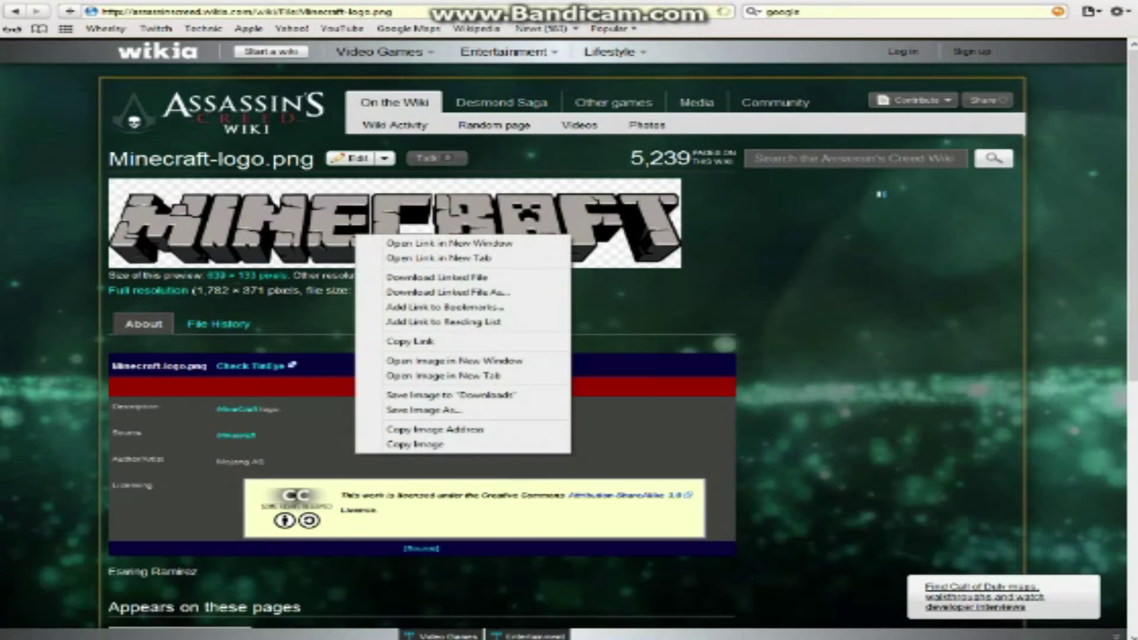
left_click(418, 444)
- Switch to Paint.NET, paste the logo on a new layer across the canvas's upper part at about 1070 × 229 px, and place it behind the portrait
mouse_move(512, 639)
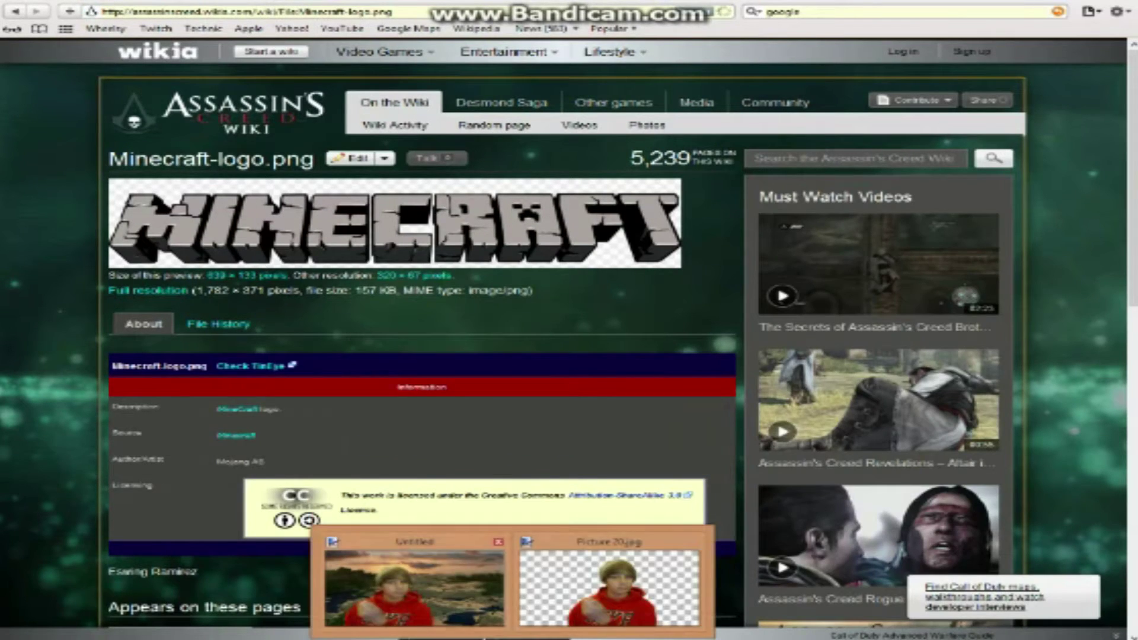
left_click(409, 587)
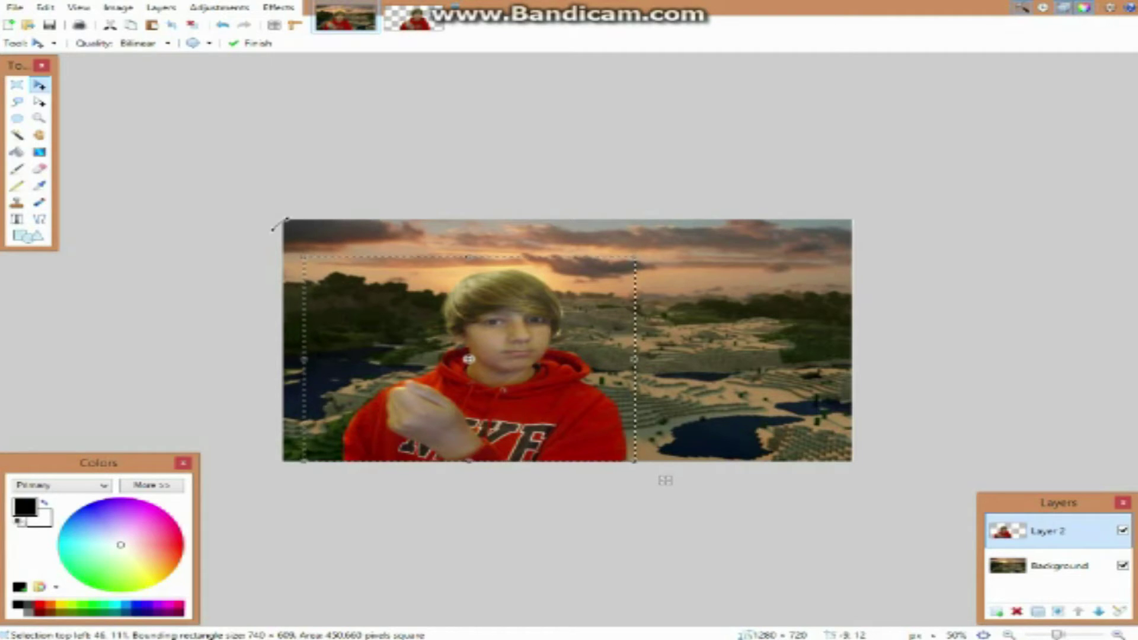
key("ctrl+shift+v")
left_click_drag(608, 270, 836, 297)
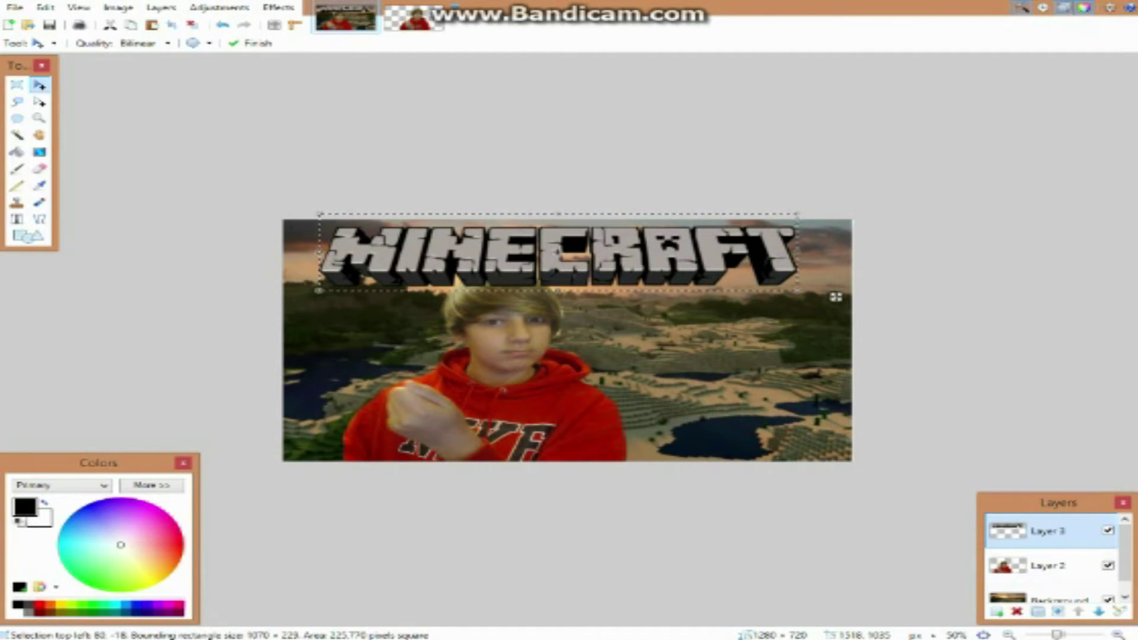
left_click(1099, 612)
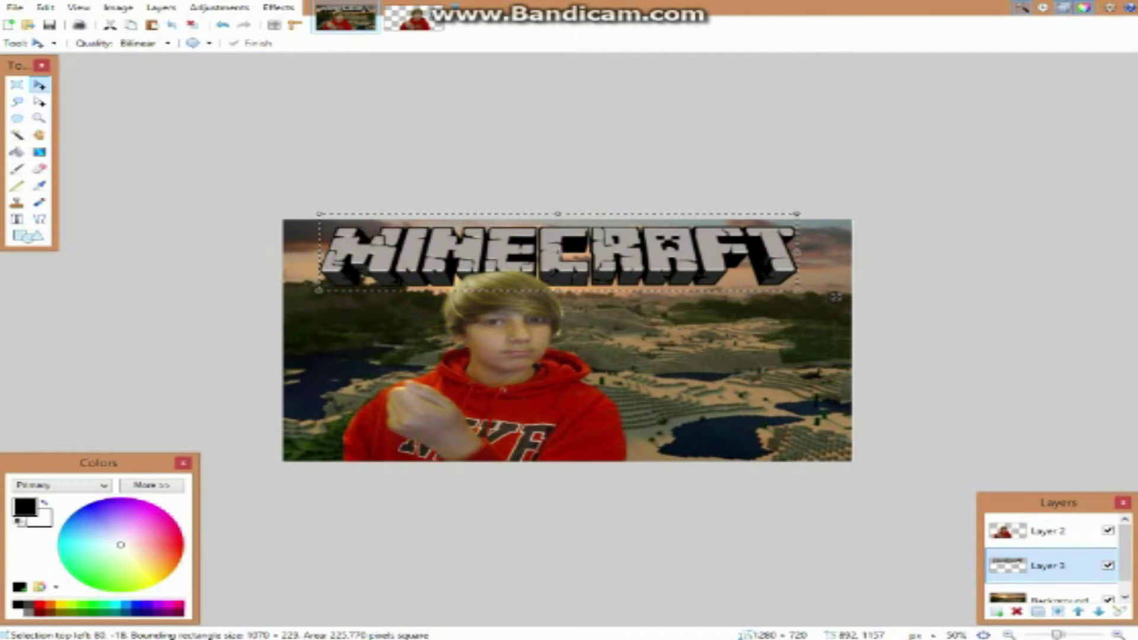
- Switch to the web browser, search images for "minecraft sword", and copy the Life Size Diamond Sword picture from its page
key("alt+Tab")
key("BackSpace")
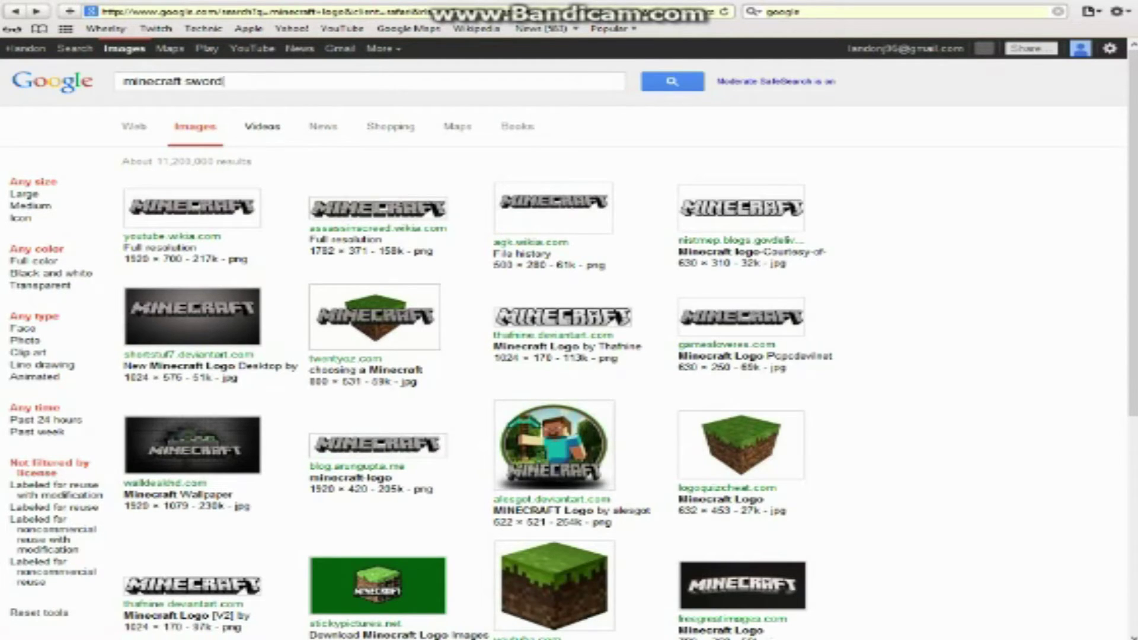
key("Return")
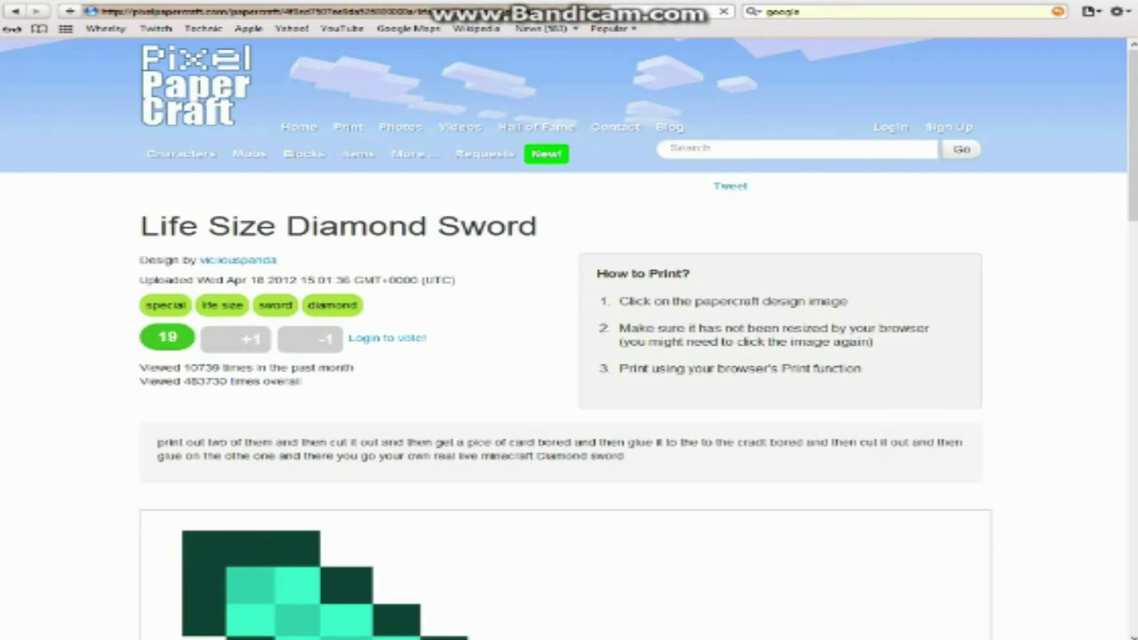
scroll(569, 356, "down", 6)
right_click(462, 419)
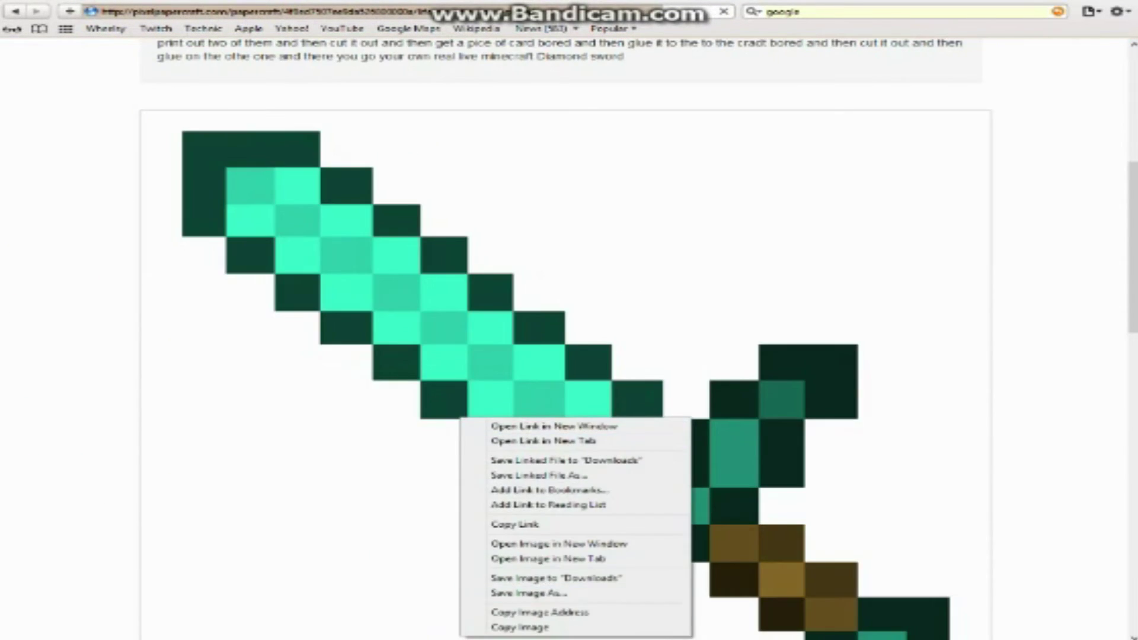
left_click(533, 628)
right_click(598, 286)
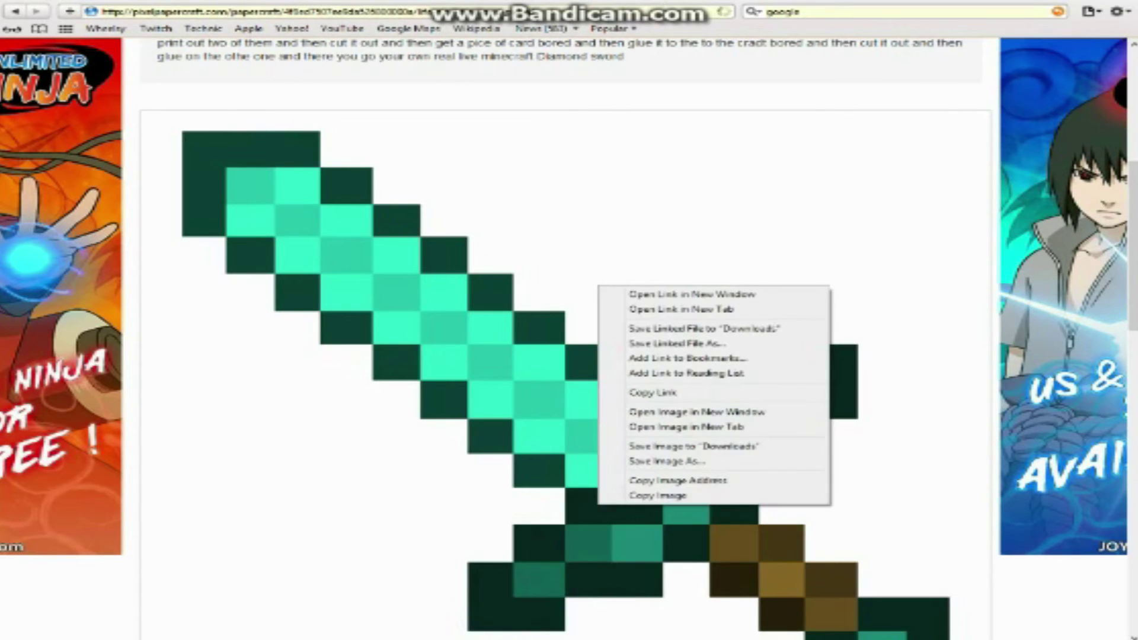
left_click(658, 496)
- Switch to Paint.NET, paste the sword on a new layer keeping the canvas size, shrink it to about 821 × 685 px, and raise it above Layer 2
left_click(406, 585)
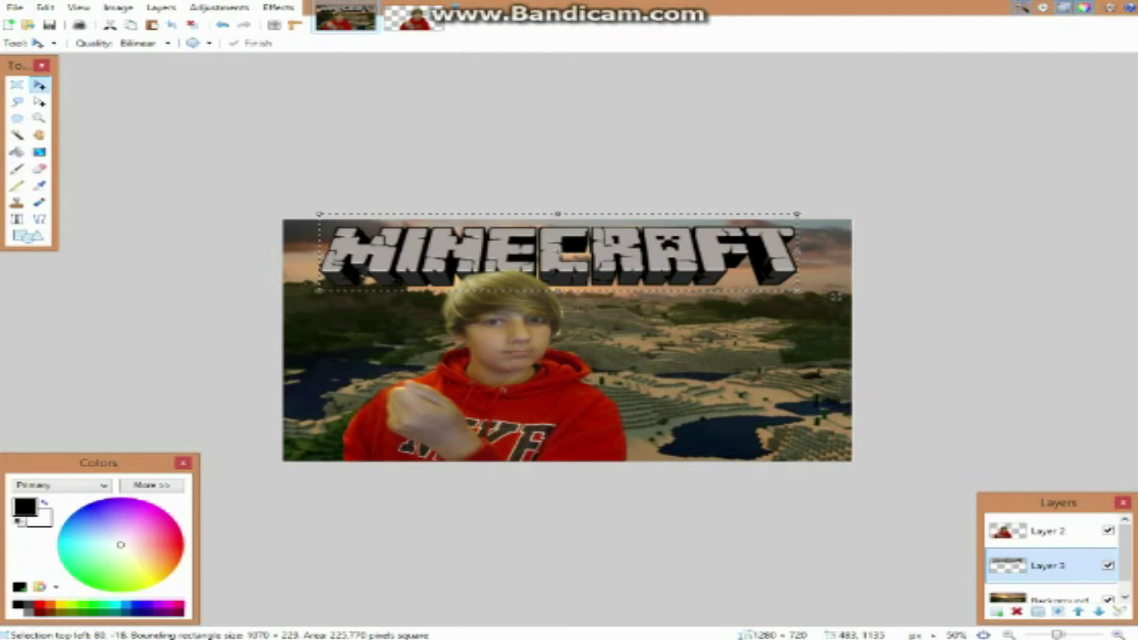
key("ctrl+shift+v")
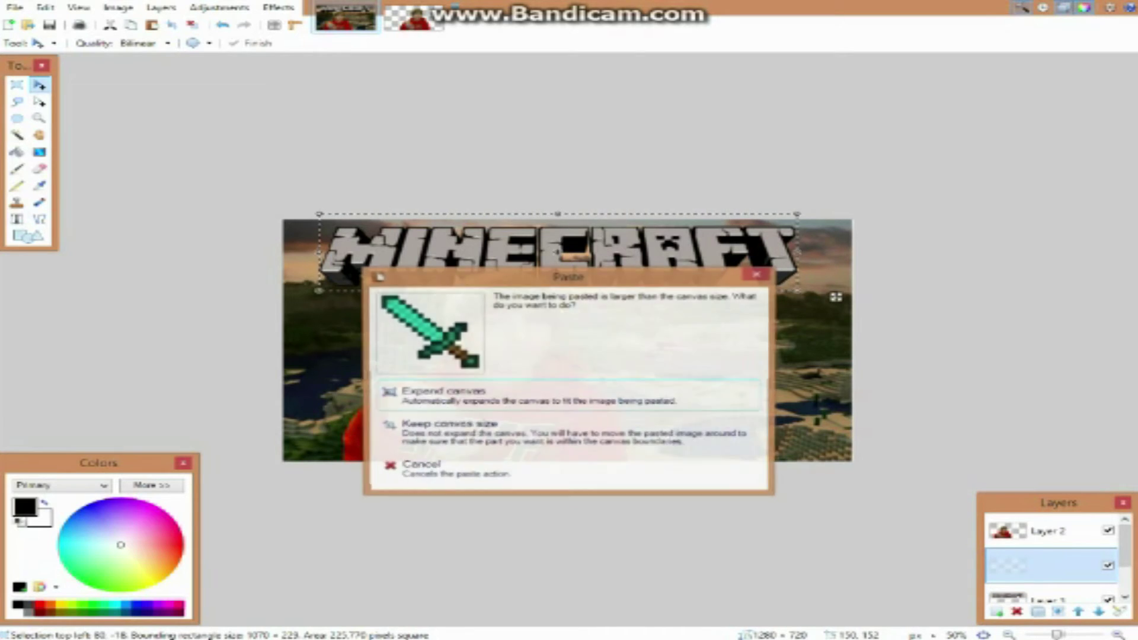
left_click(504, 437)
scroll(758, 576, "down", 1)
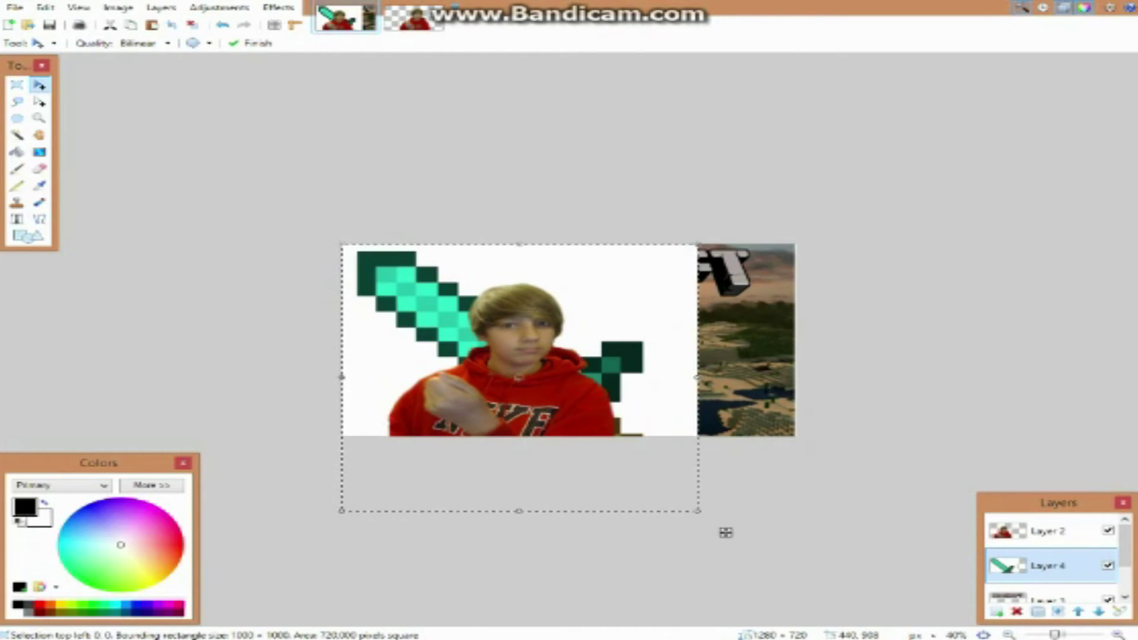
left_click_drag(726, 533, 664, 446)
left_click(1078, 612)
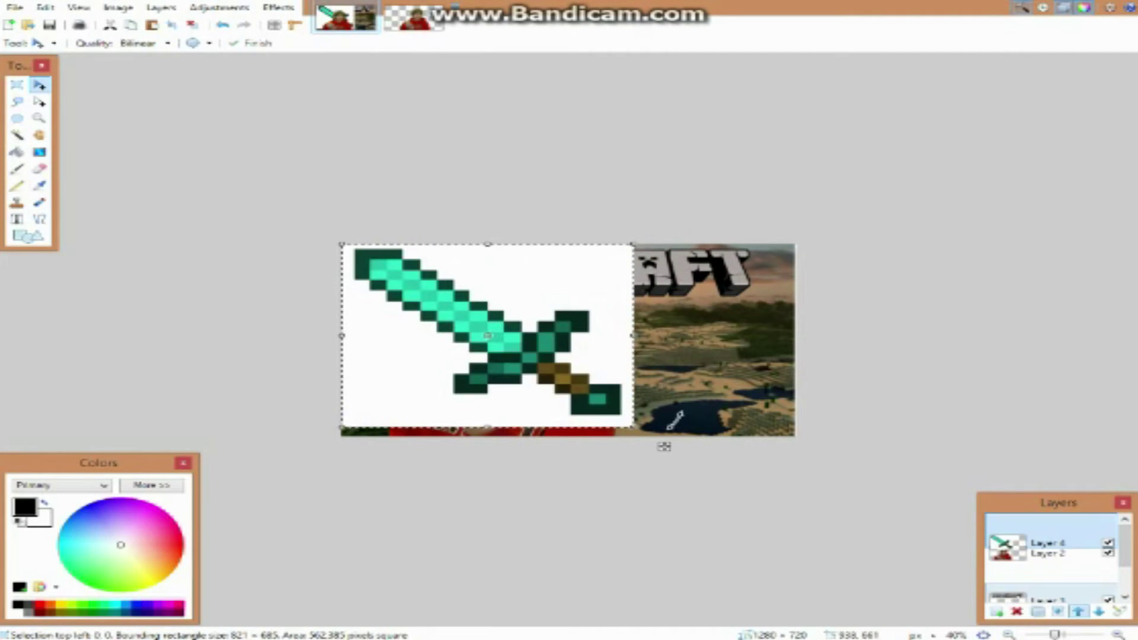
- Select the white background around the sword with the Magic Wand at 50% tolerance and delete it
left_click(17, 135)
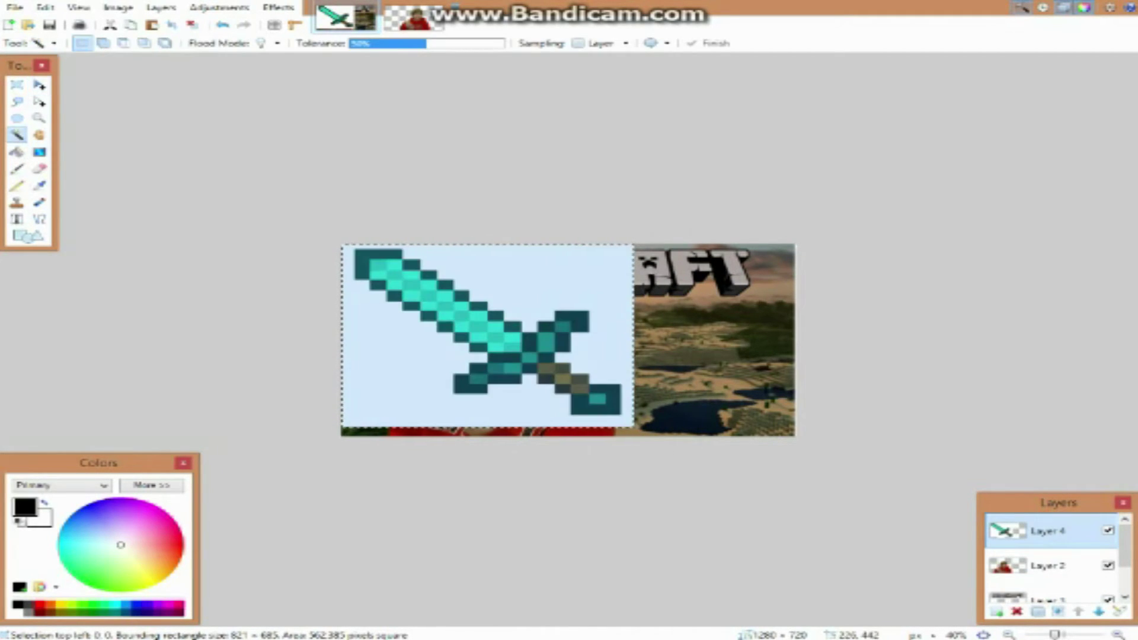
left_click(438, 373)
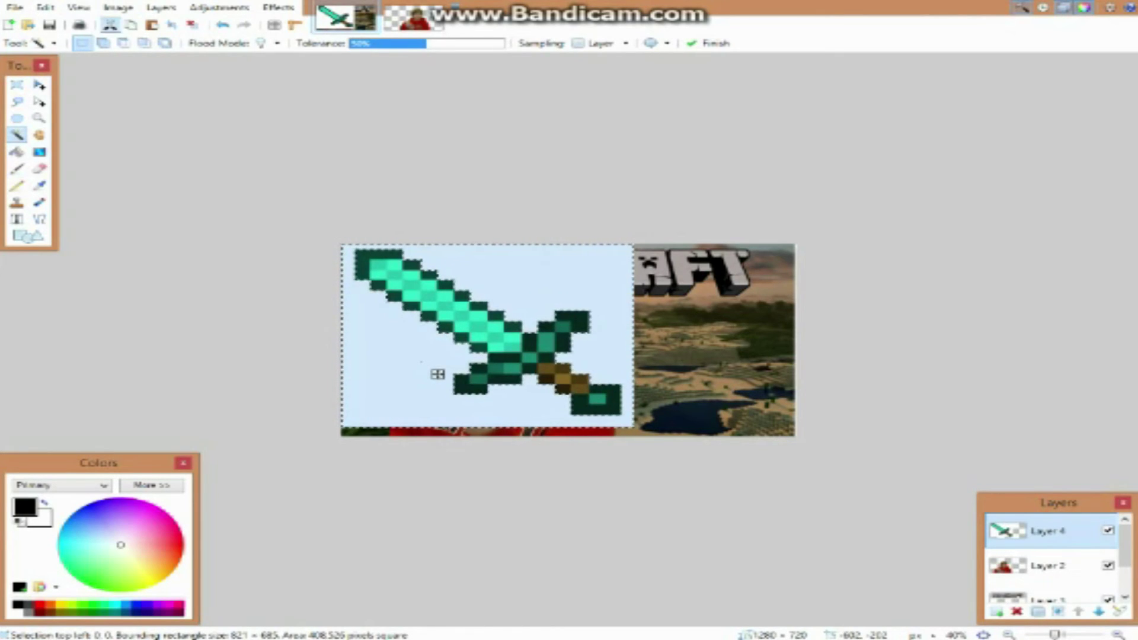
key("Delete")
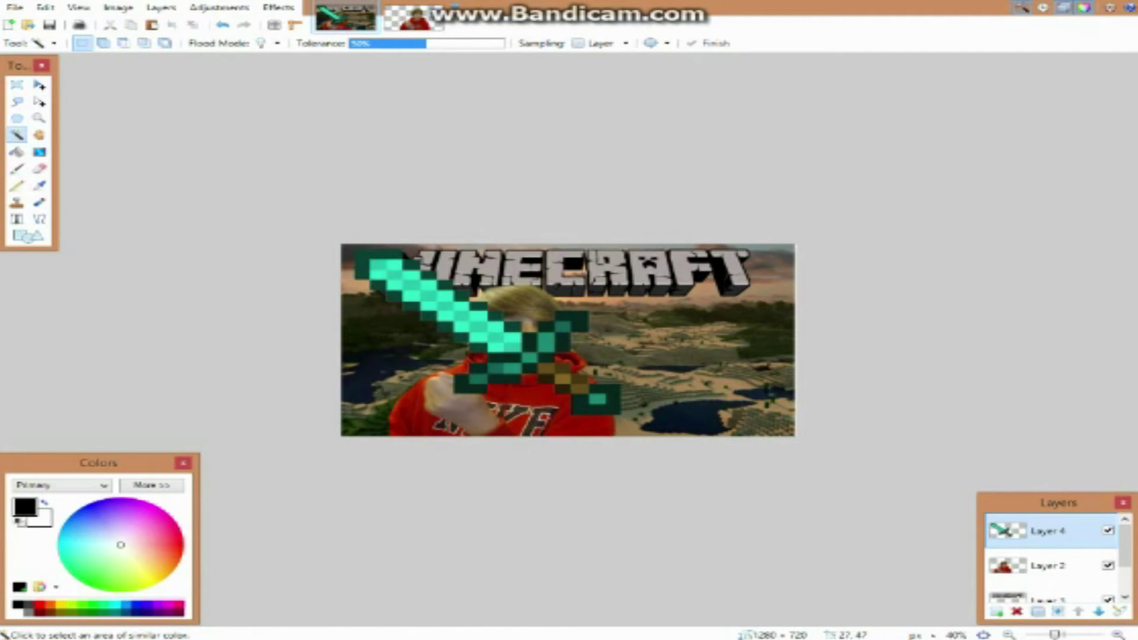
- Select an area of about 831 × 703 px around the sword, shrink it to about 471 × 481 px, and move it towards the raised hand
left_click(391, 267)
left_click(17, 85)
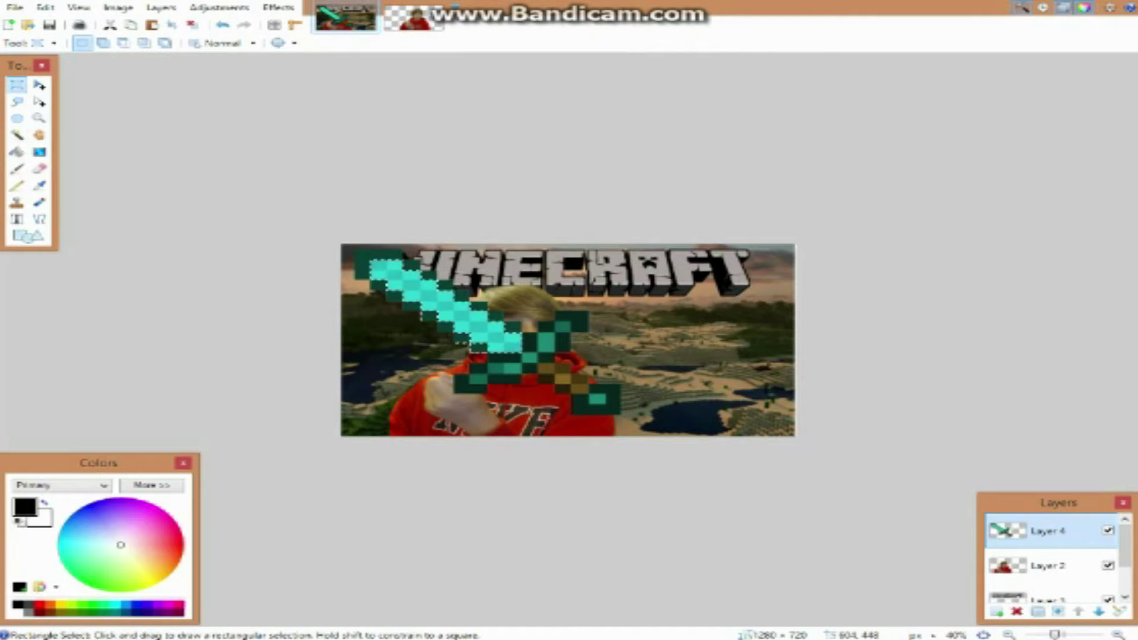
left_click_drag(637, 432, 201, 183)
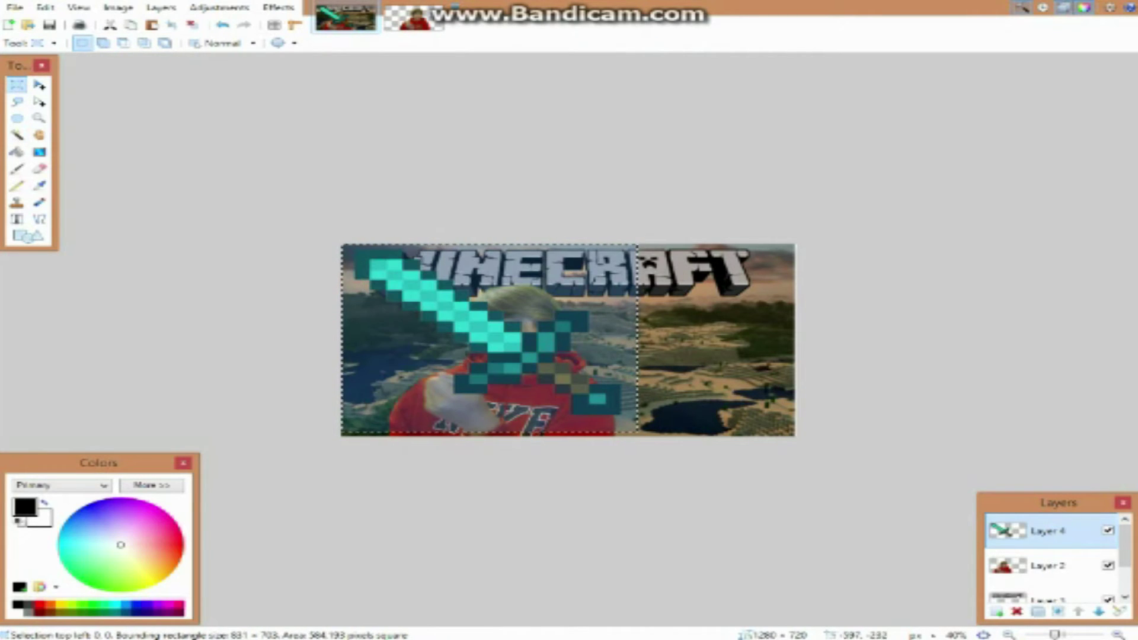
key("m")
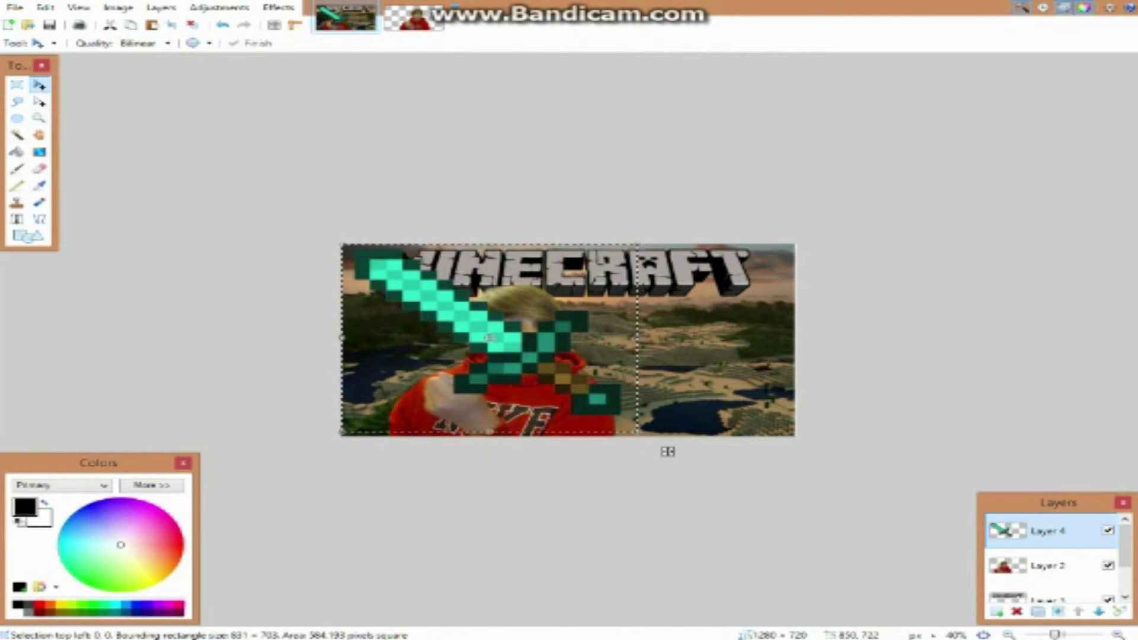
left_click_drag(668, 452, 537, 394)
left_click_drag(467, 346, 491, 400)
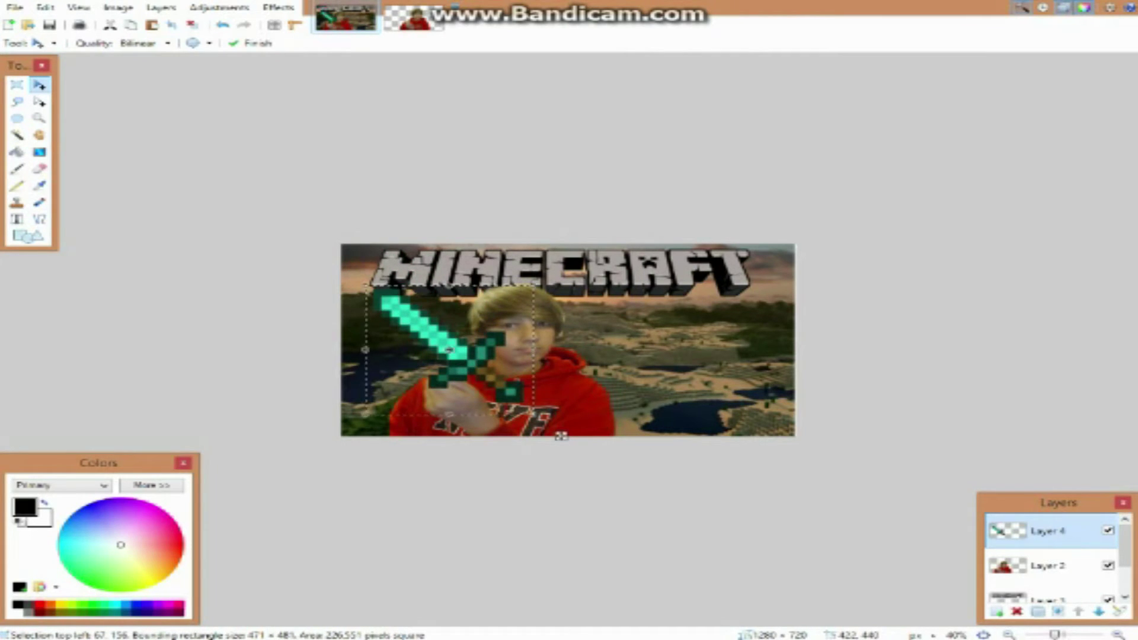
- Rotate the sword upright by about 44°, scale it down to a bounding box of about 553 × 553 px, and position its handle over the fist
left_click_drag(561, 436, 445, 453)
left_click_drag(447, 240, 445, 266)
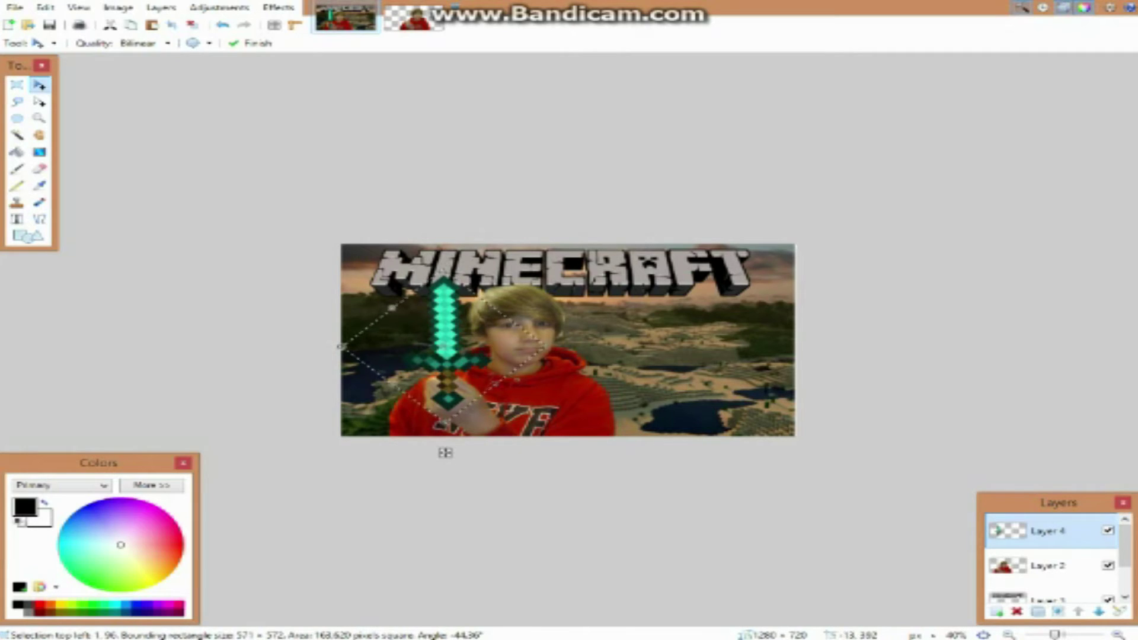
left_click_drag(336, 349, 345, 348)
left_click_drag(442, 396, 442, 395)
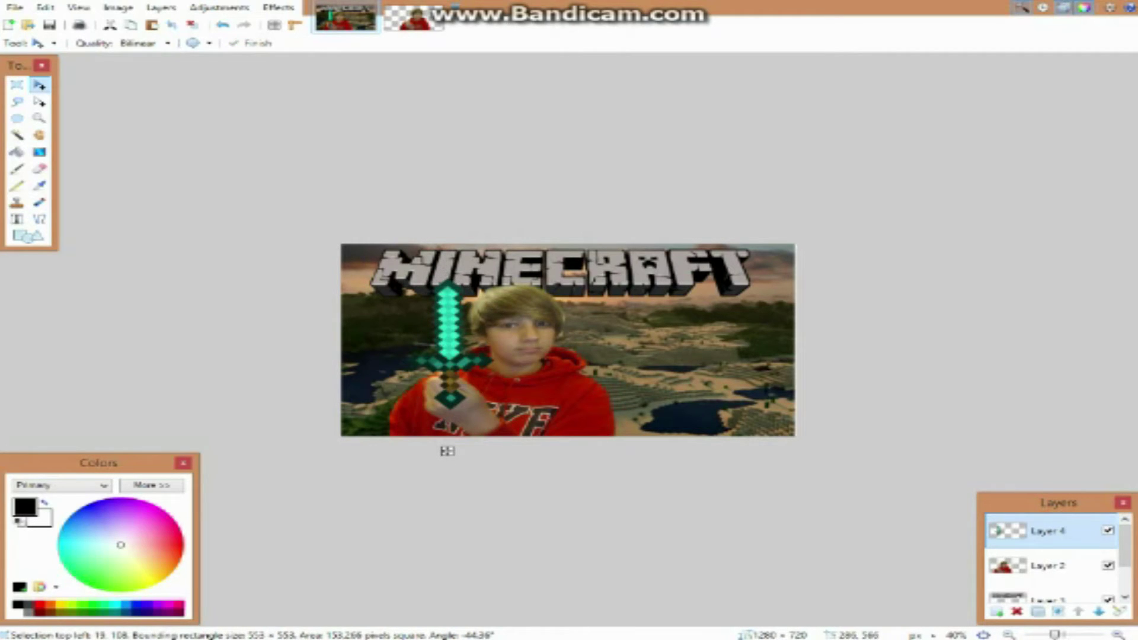
mouse_move(447, 451)
left_mouse_down()
mouse_move(447, 440)
mouse_move(449, 449)
left_mouse_up()
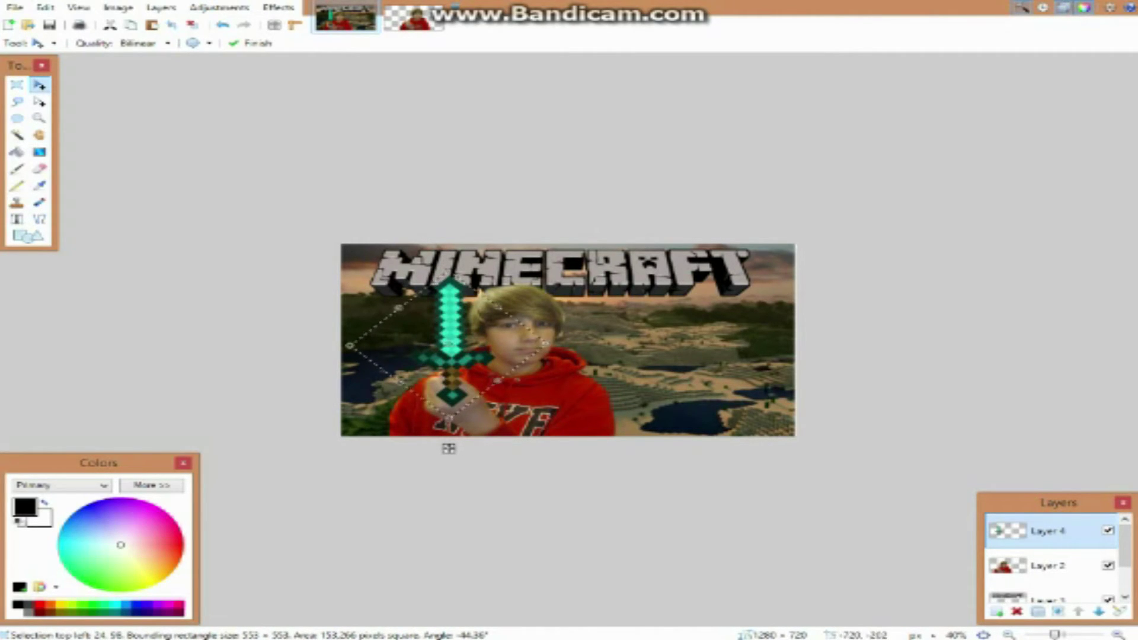
- Erase the sword's handle where it overlaps the fist, and move the rest of the sword down onto the hand
key("e")
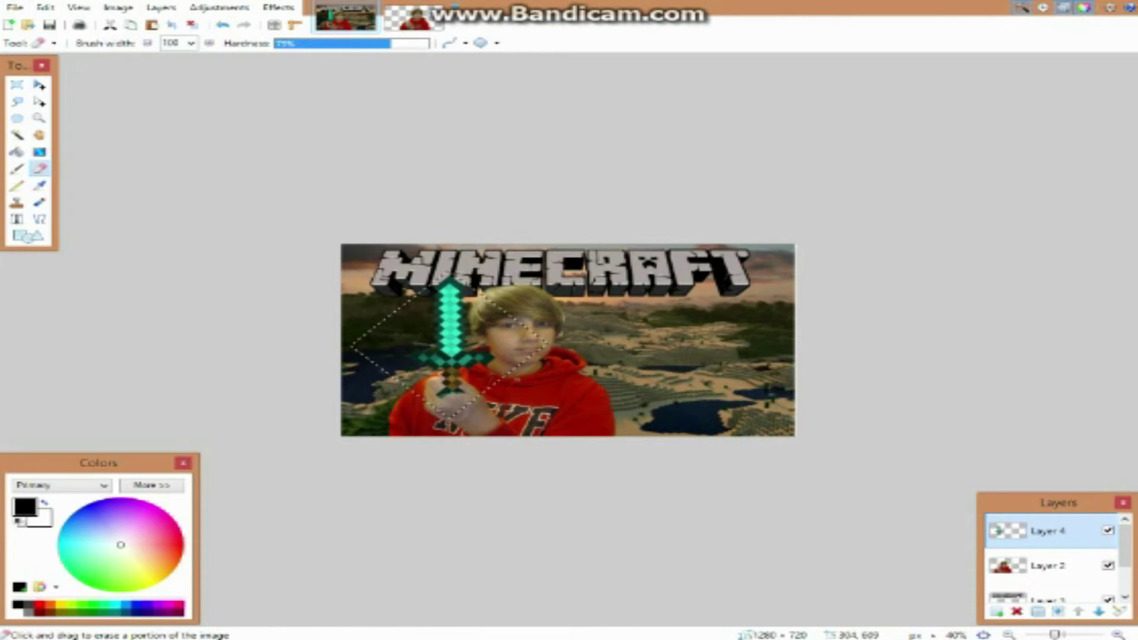
left_click_drag(457, 400, 445, 391)
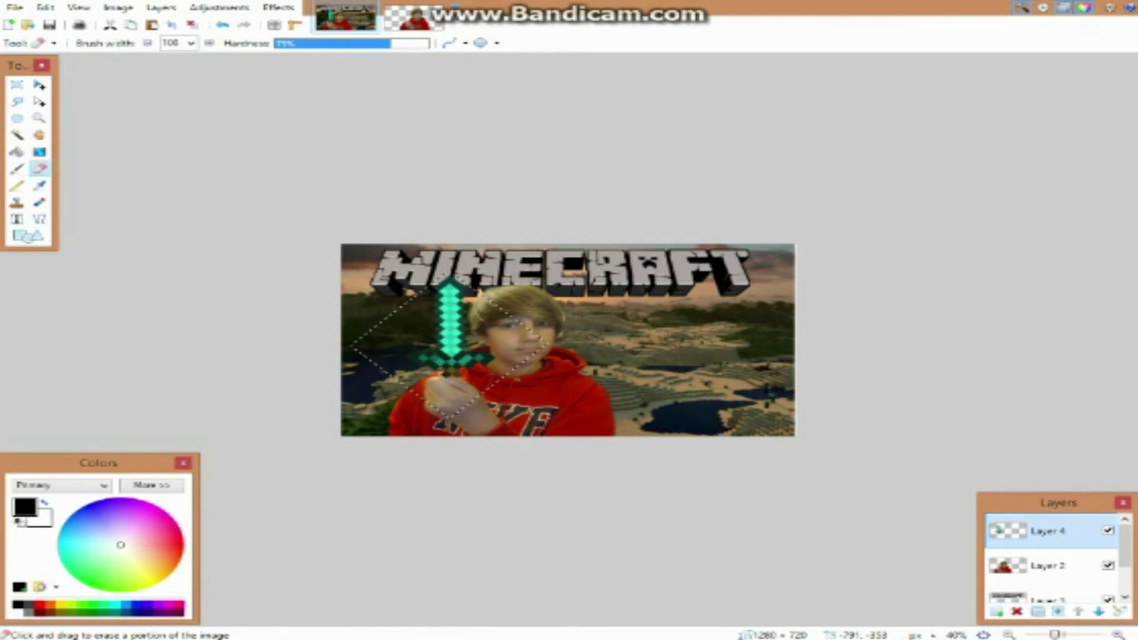
left_click(40, 86)
left_click_drag(442, 376, 445, 382)
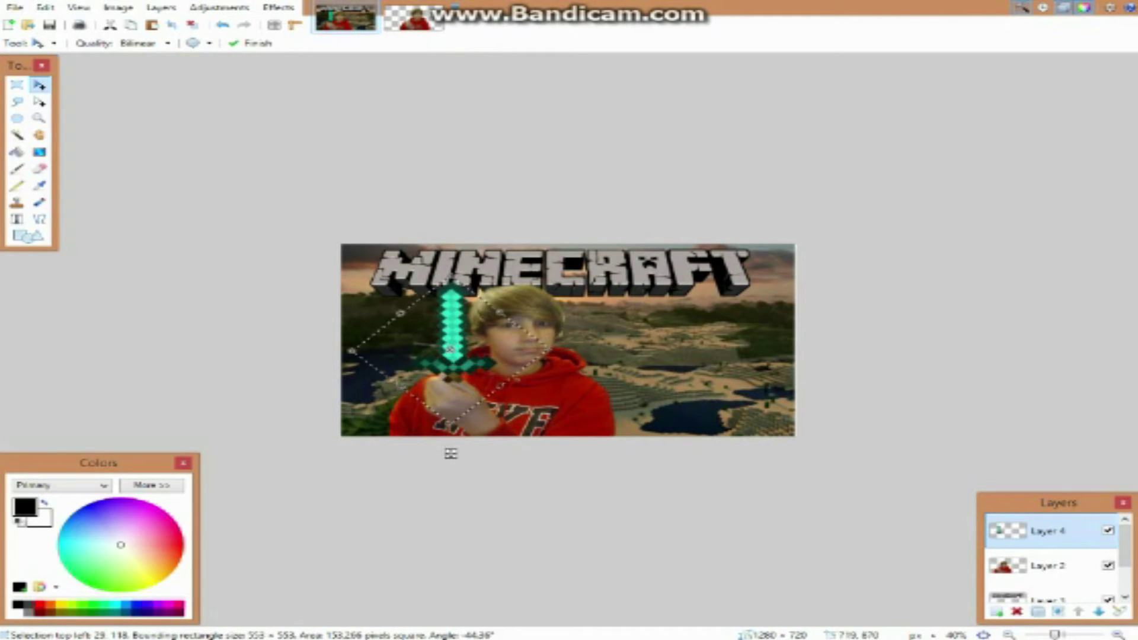
left_click_drag(450, 453, 450, 459)
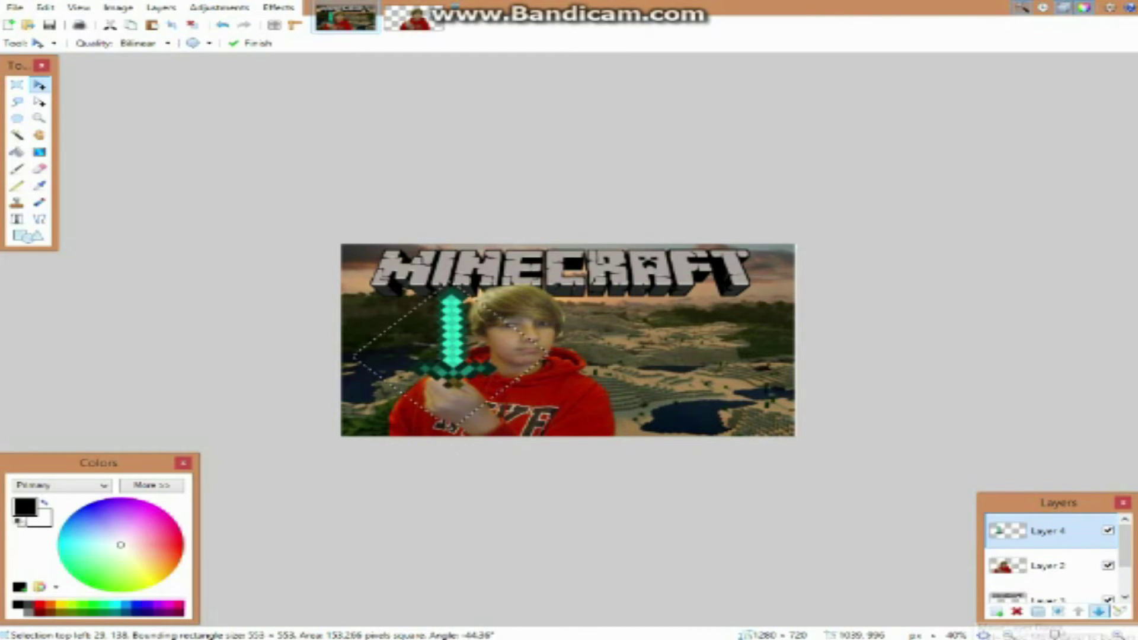
- Try the sword's layer beneath the portrait layer and return it to the front
left_click(1099, 612)
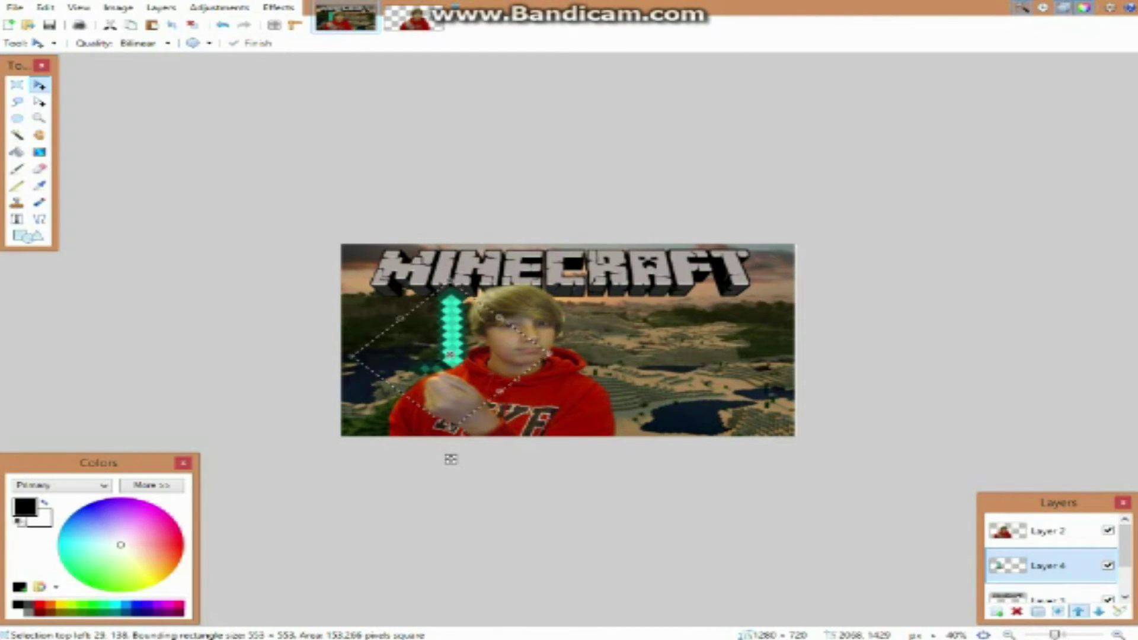
key("alt+Page_Up")
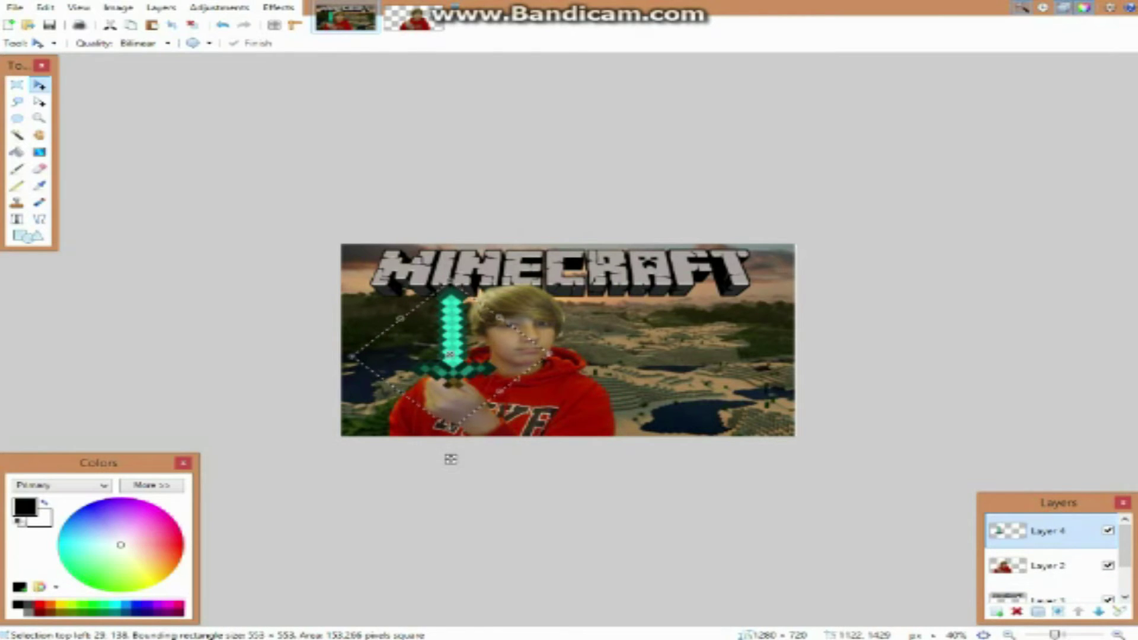
- Switch to the browser, search images for "minecraft survival games logo", and open the MCSG Logo Transparency result
key("alt+Tab")
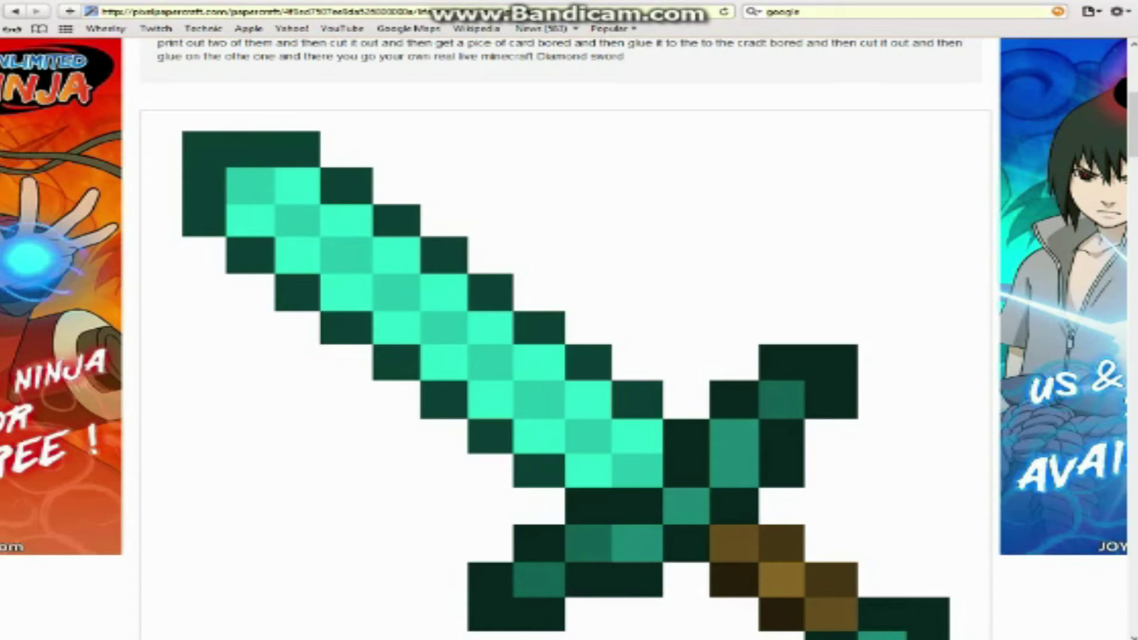
key("alt+Left")
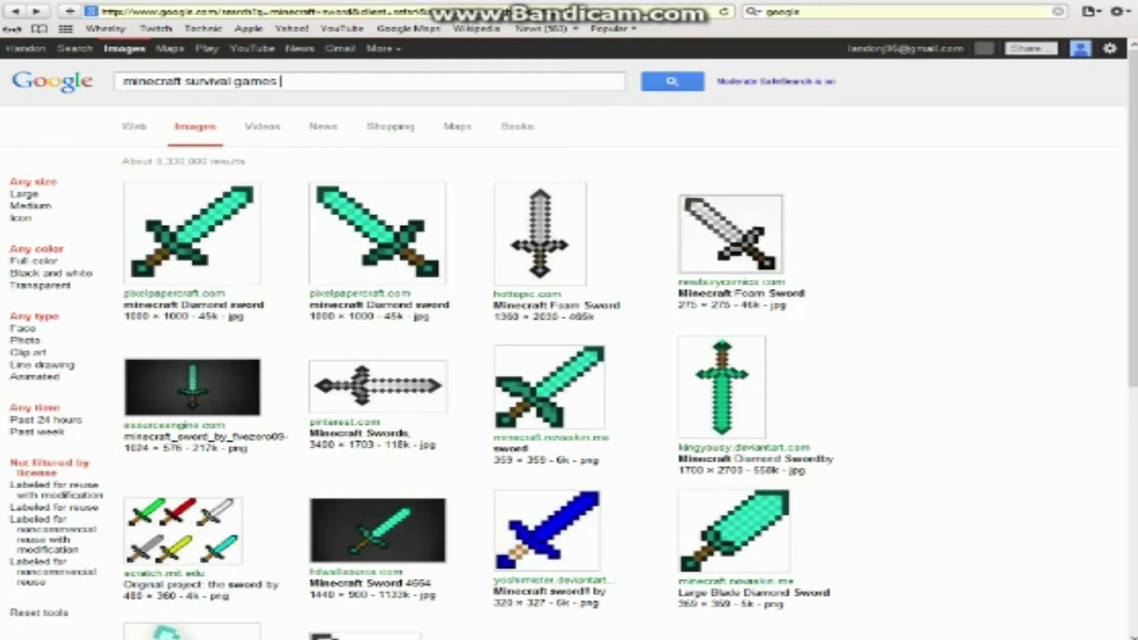
key("Return")
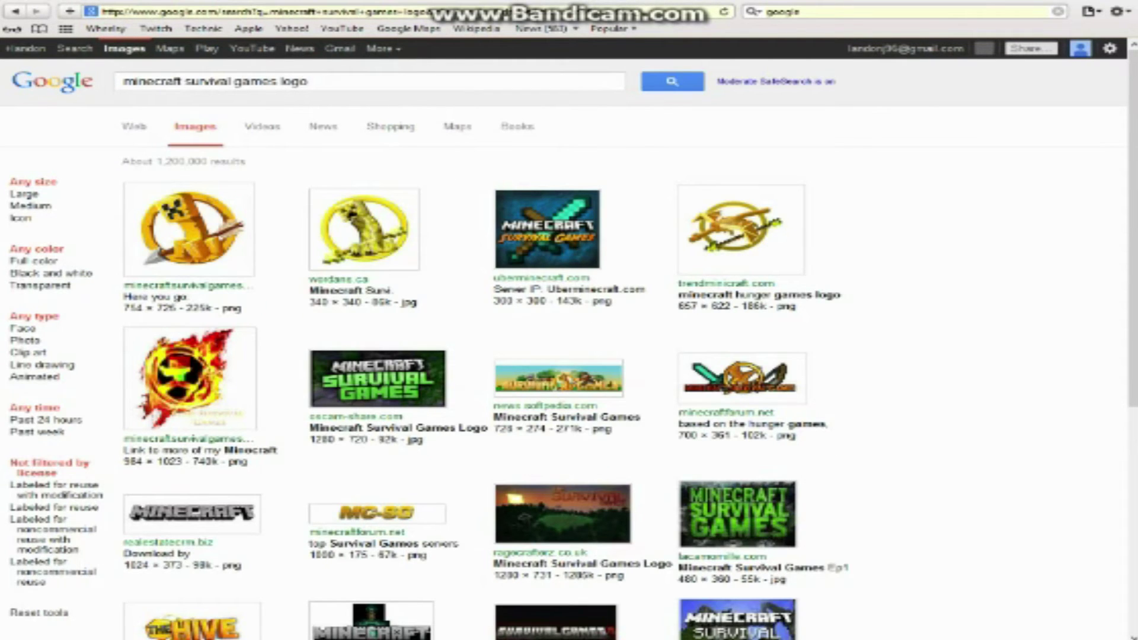
scroll(569, 335, "down", 6)
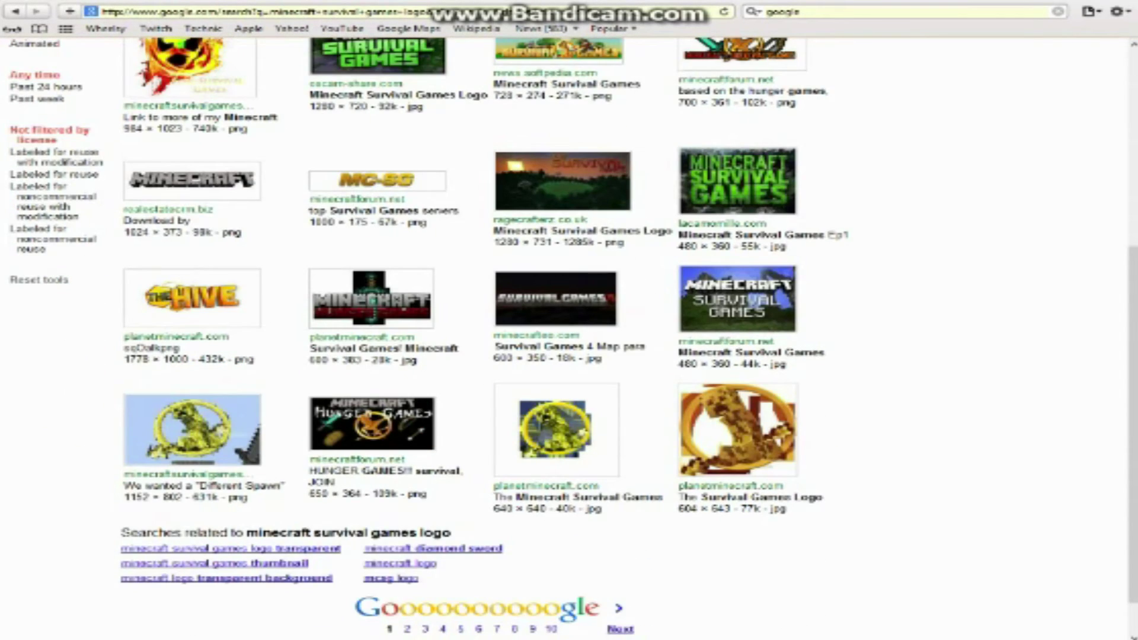
scroll(569, 335, "up", 6)
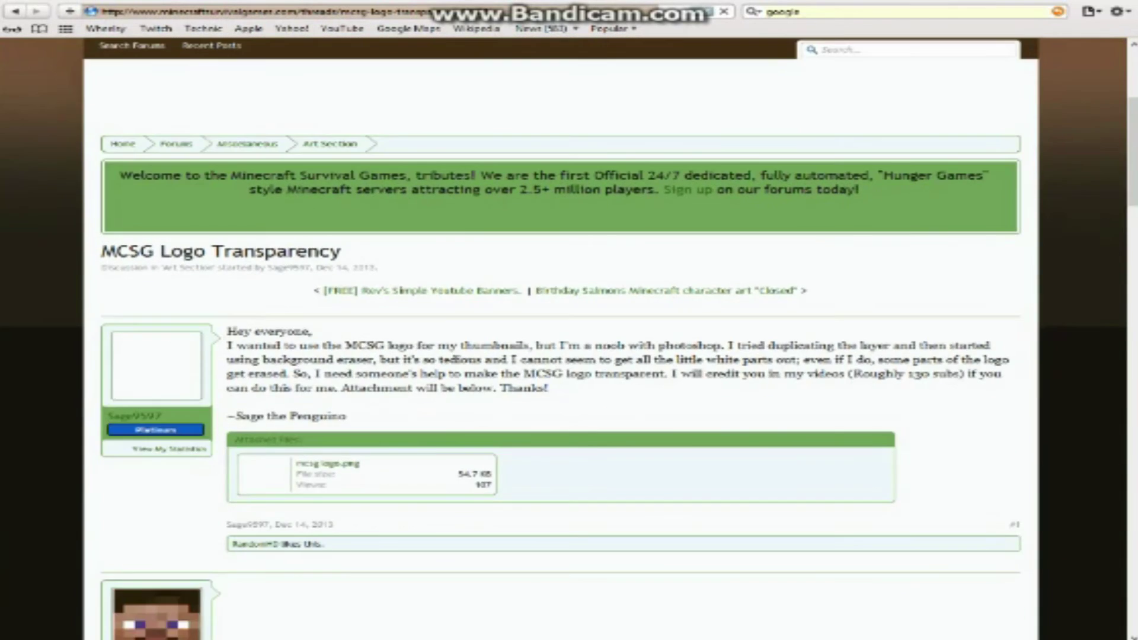
- Find the large creeper-and-arrow survival games logo in the forum thread's replies and copy the image
scroll(569, 338, "up", 7)
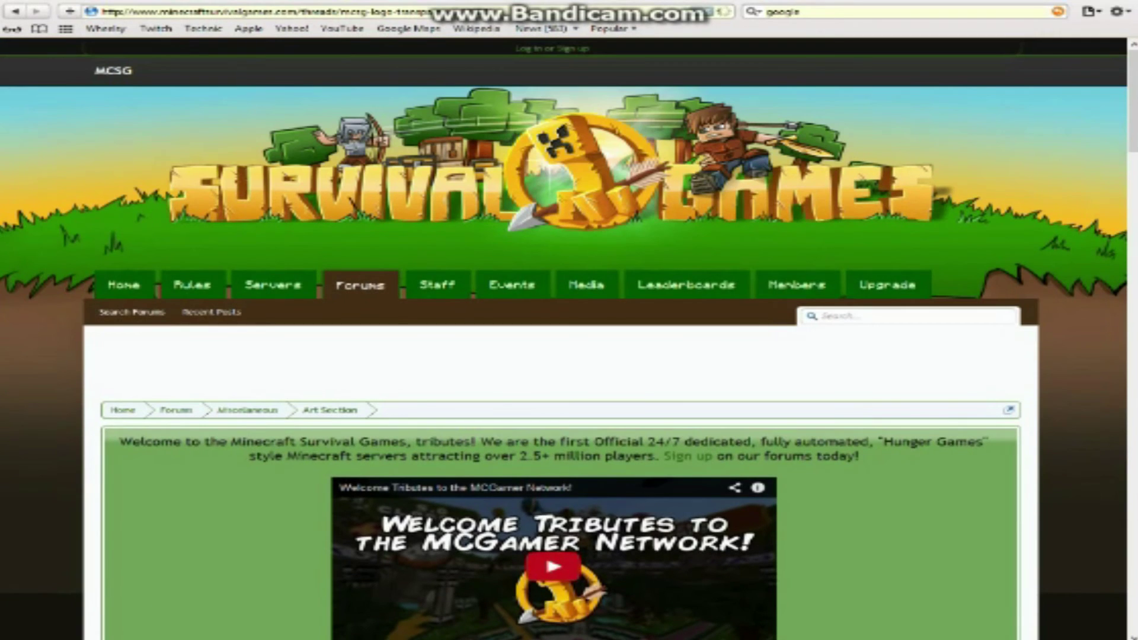
right_click(595, 196)
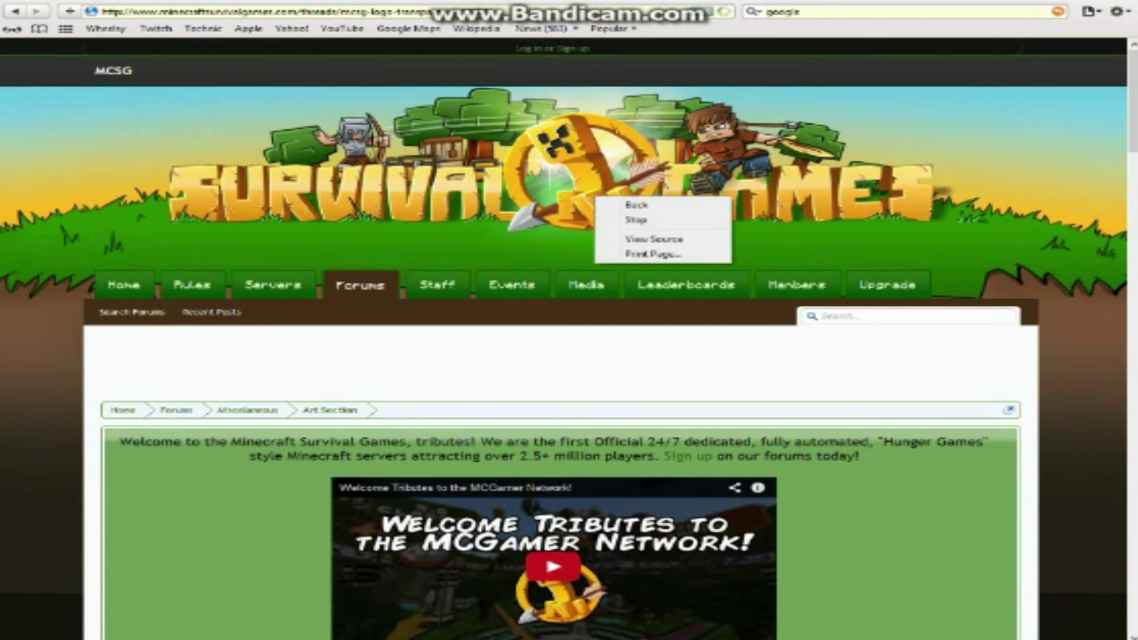
key("Escape")
scroll(563, 338, "down", 12)
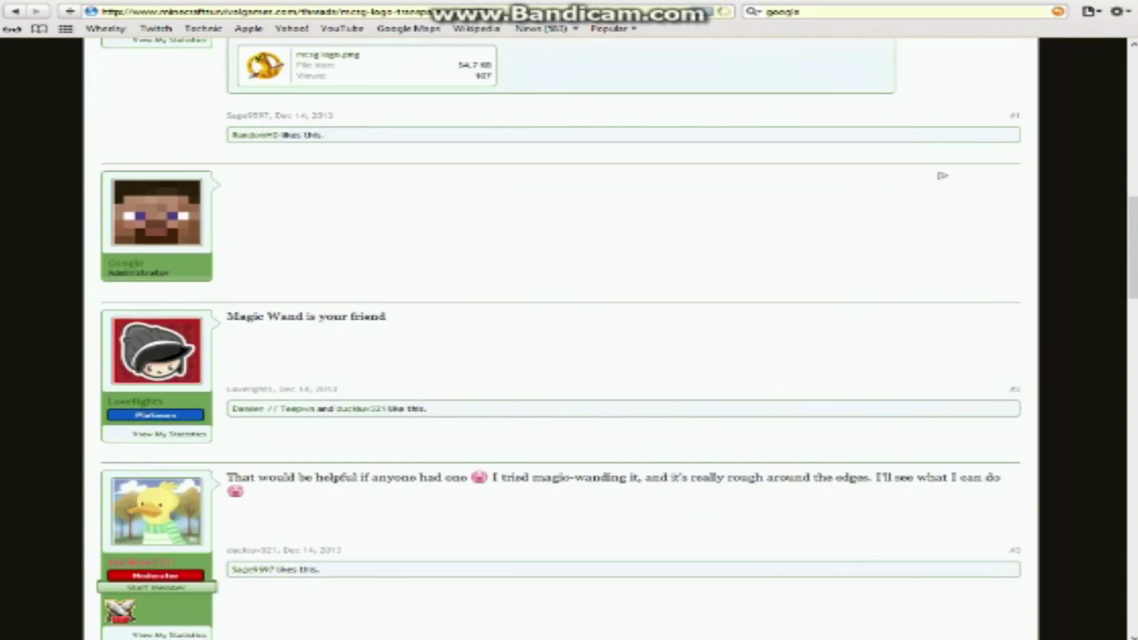
scroll(482, 377, "down", 13)
right_click(482, 377)
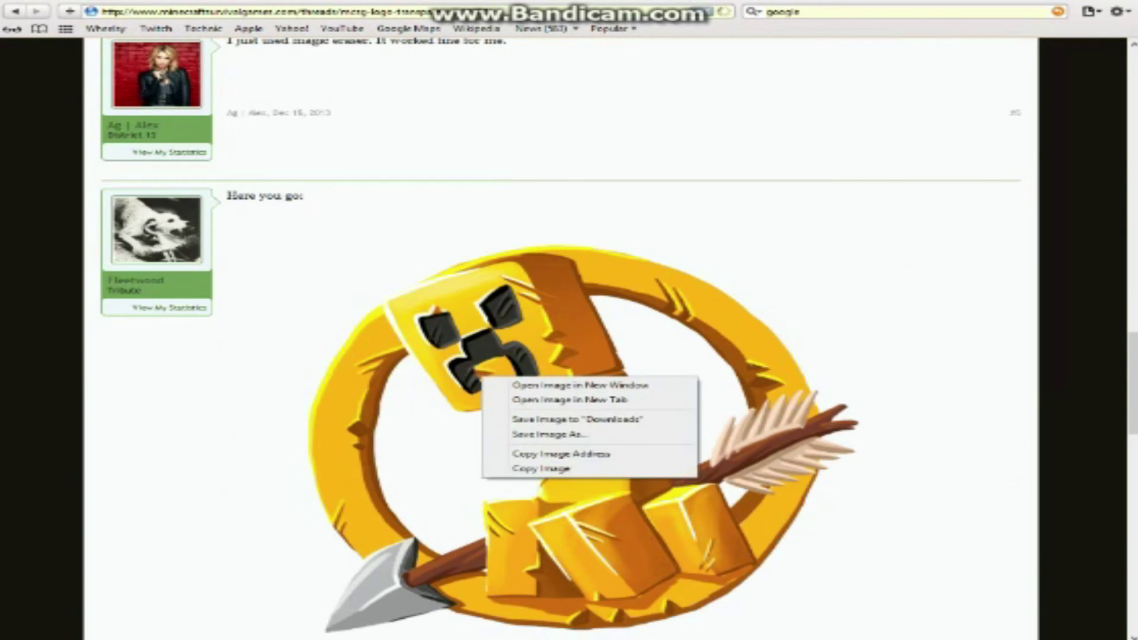
left_click(541, 468)
mouse_move(512, 639)
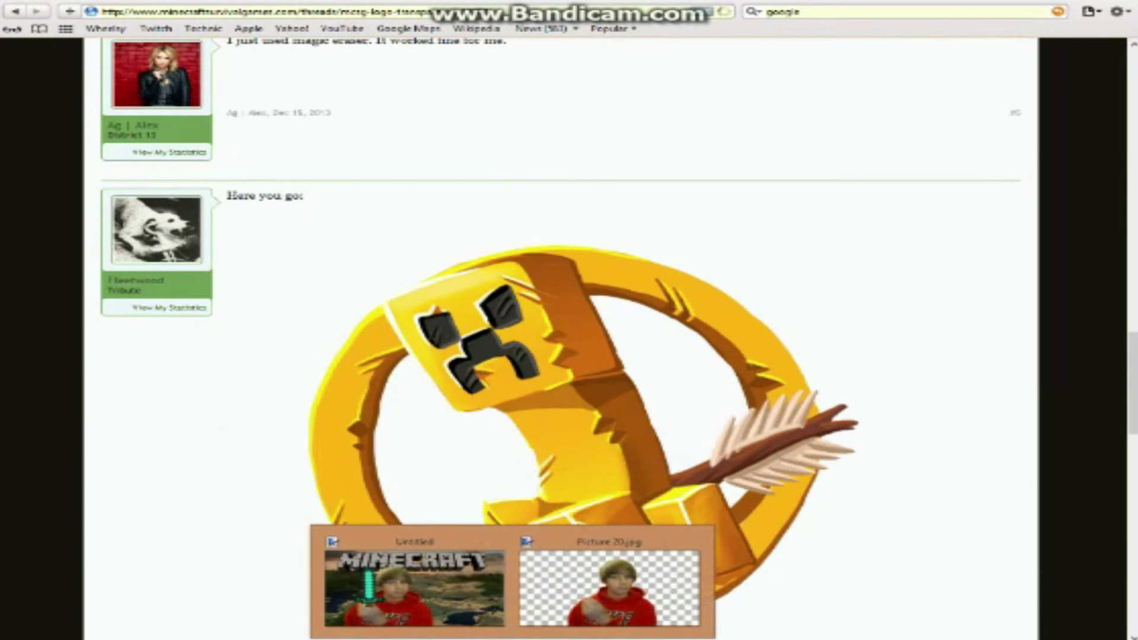
left_click(415, 587)
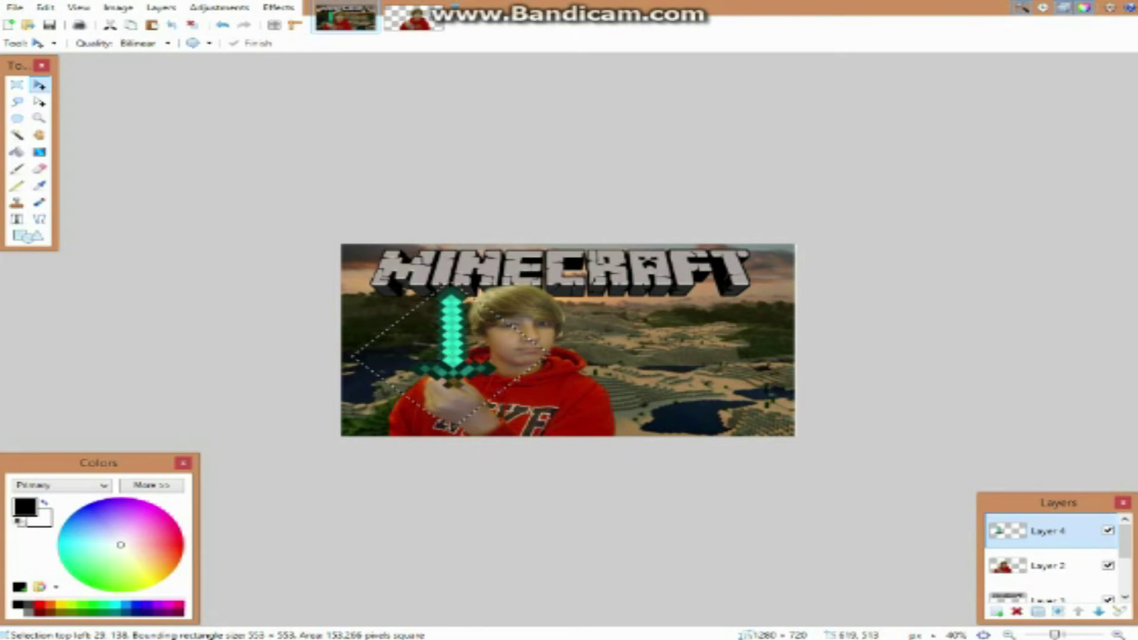
key("ctrl+shift+v")
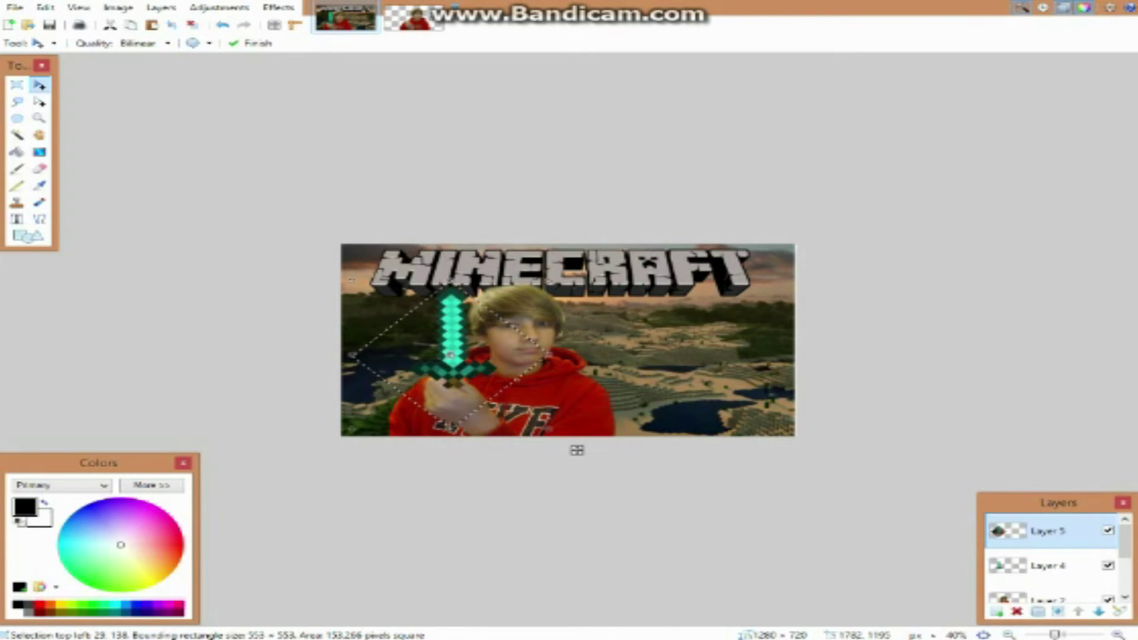
left_click(1017, 611)
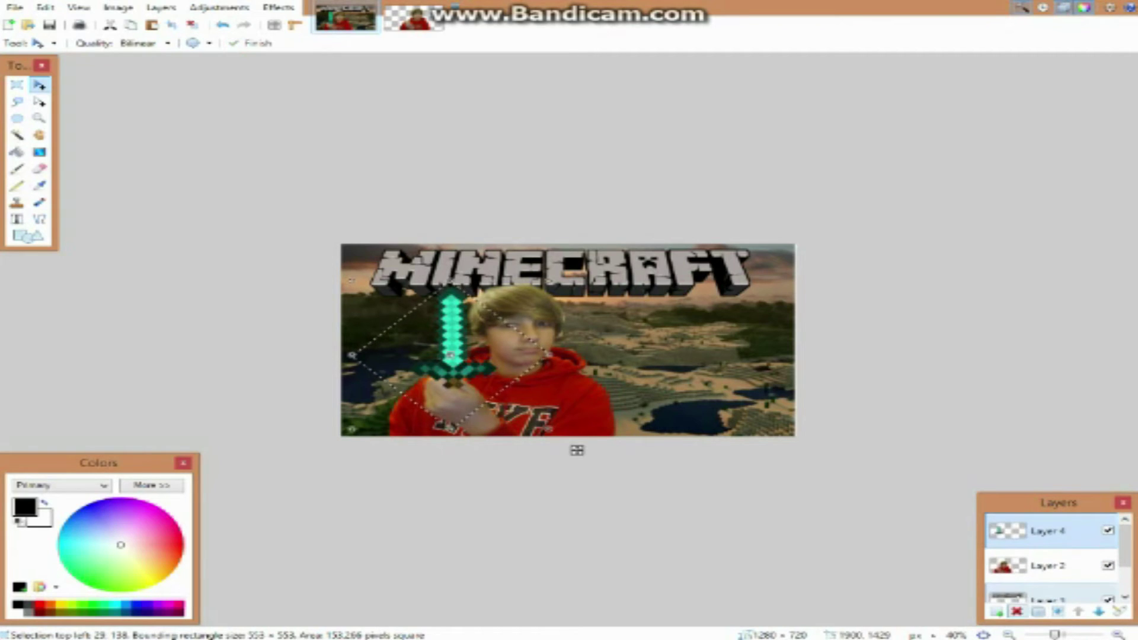
- Clear the selection around the sword, and copy the survival games logo image from the browser again
left_click(17, 85)
key("ctrl+d")
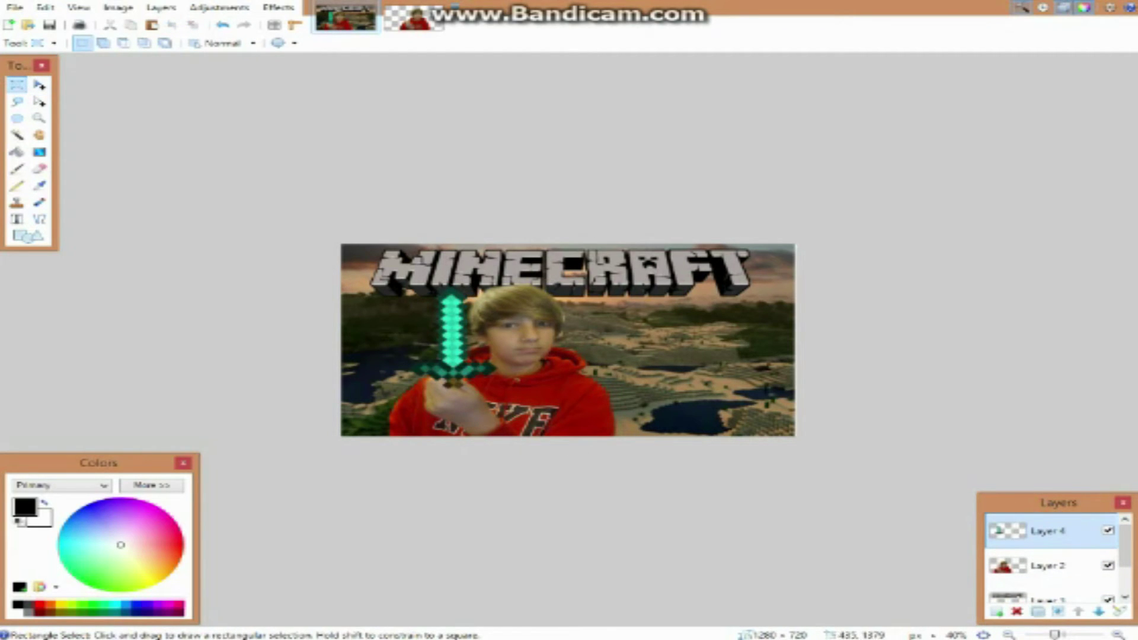
key("alt+Tab")
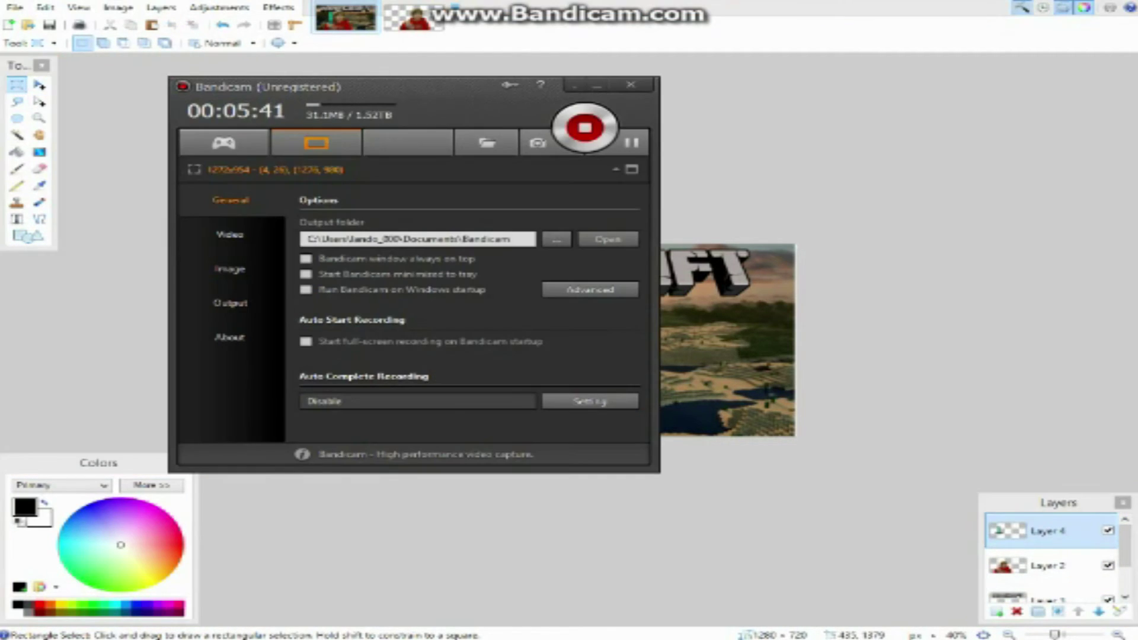
left_click(574, 85)
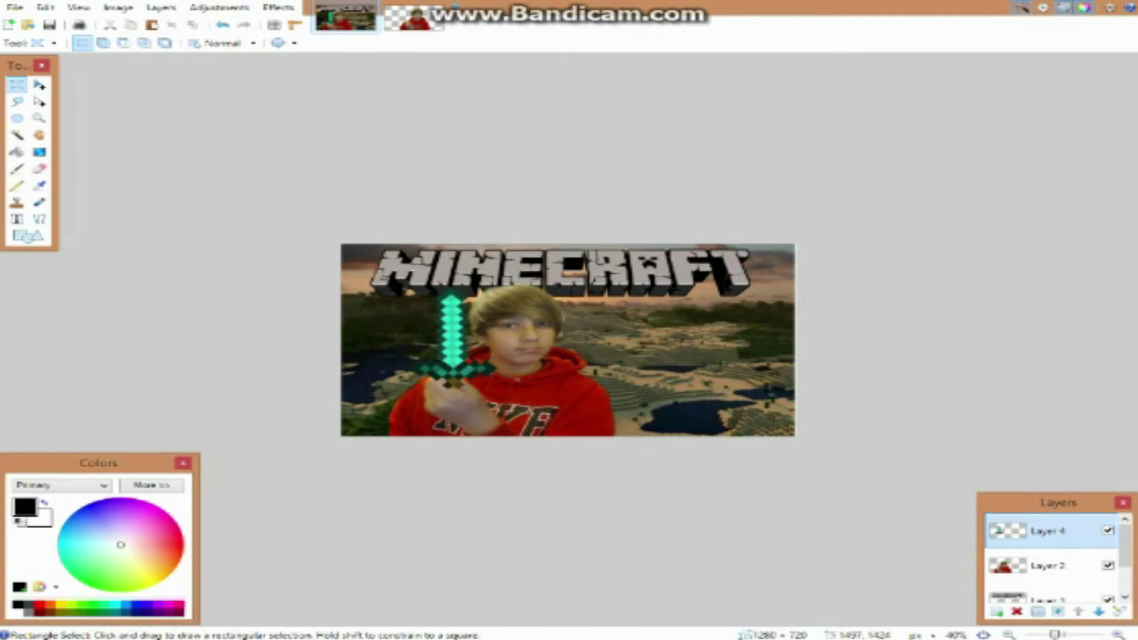
key("alt+Tab")
right_click(619, 371)
left_click(679, 464)
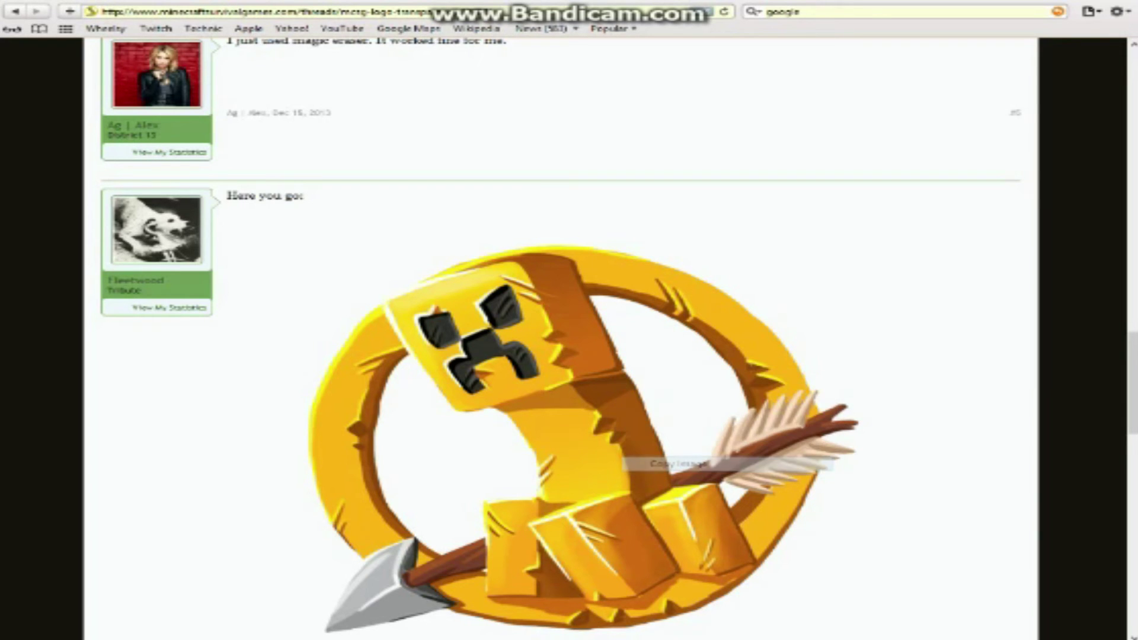
- Return to Paint.NET and close the Picture 20.jpg image, keeping the thumbnail composition open
mouse_move(513, 639)
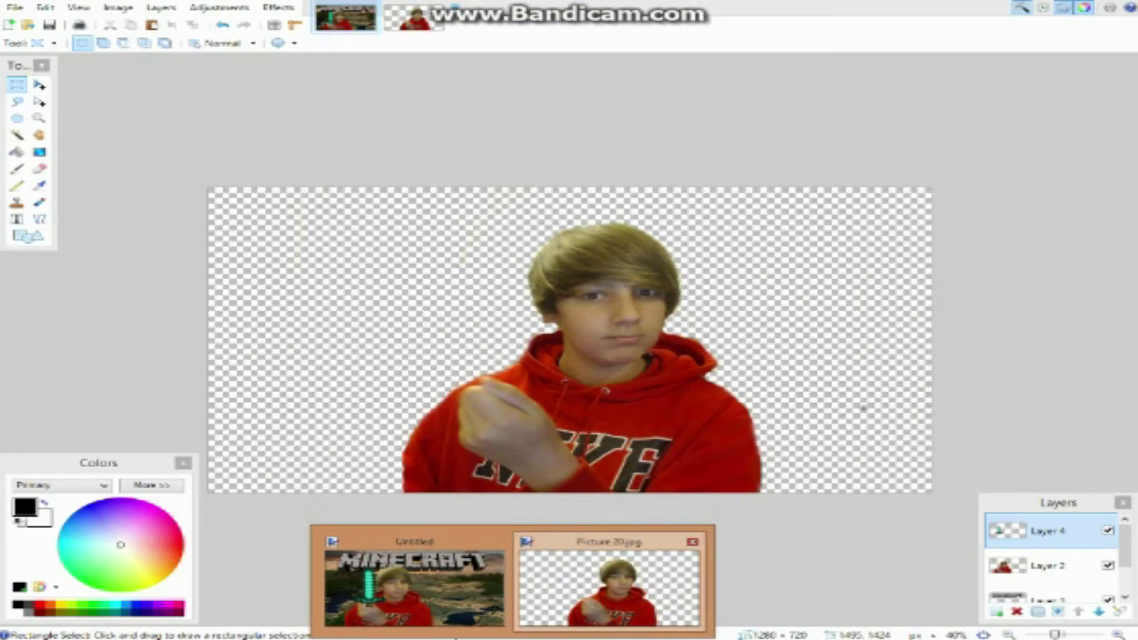
left_click(693, 542)
left_click(479, 378)
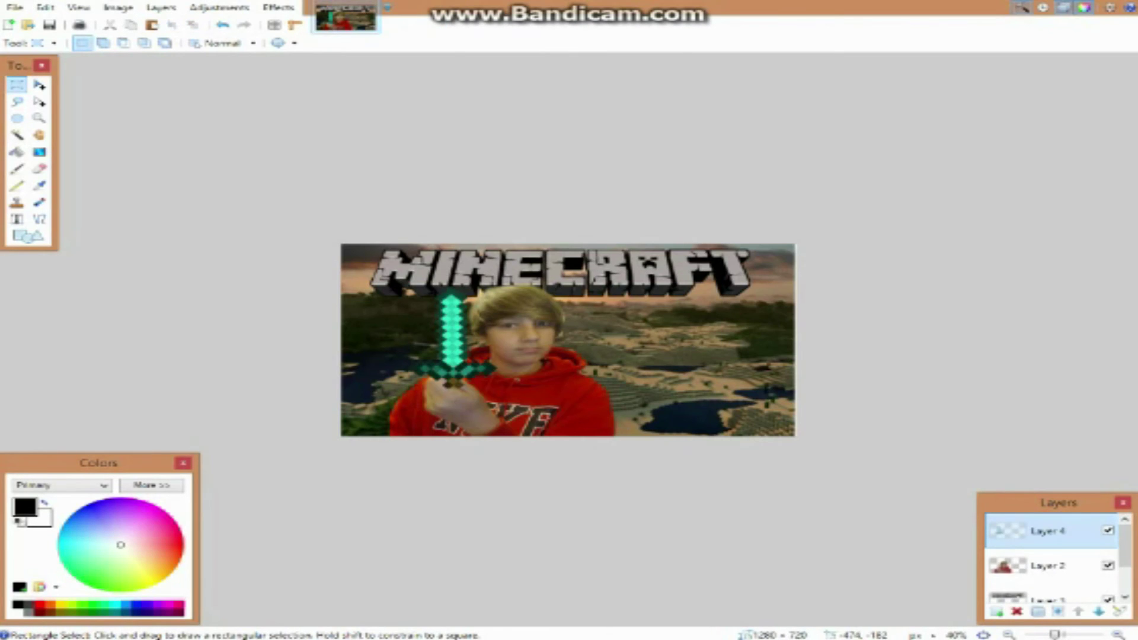
- Paste the logo on a new layer keeping the canvas size, shrink it to about 338 × 340 px, tilt it about -8.6°, and place it below the Minecraft title's "FT"
key("ctrl+shift+v")
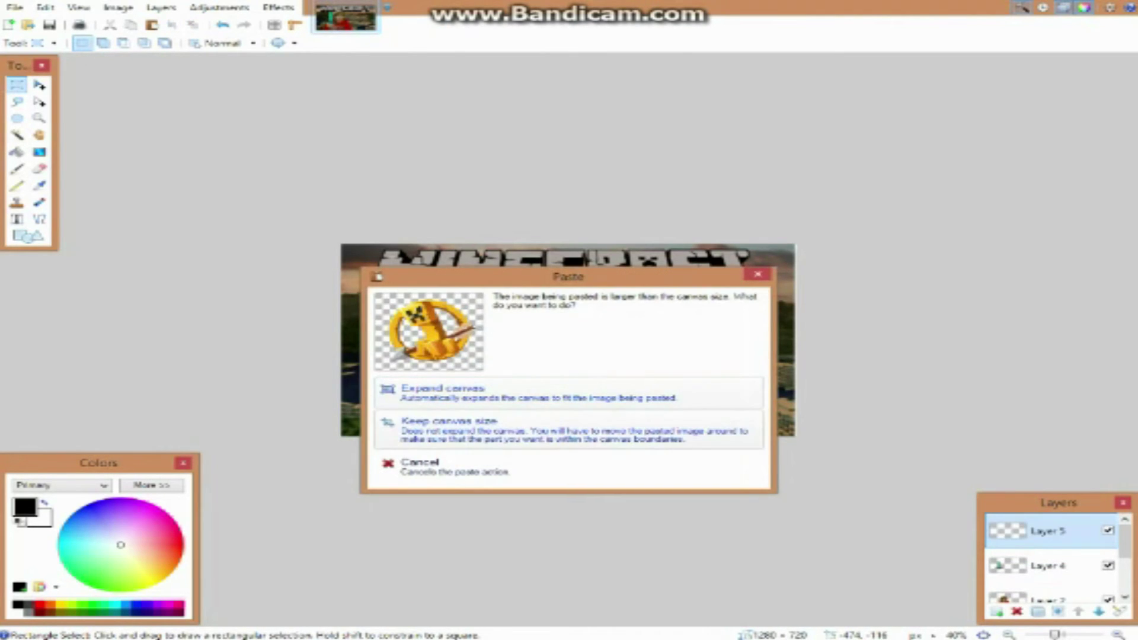
left_click(638, 428)
left_click_drag(638, 458, 802, 401)
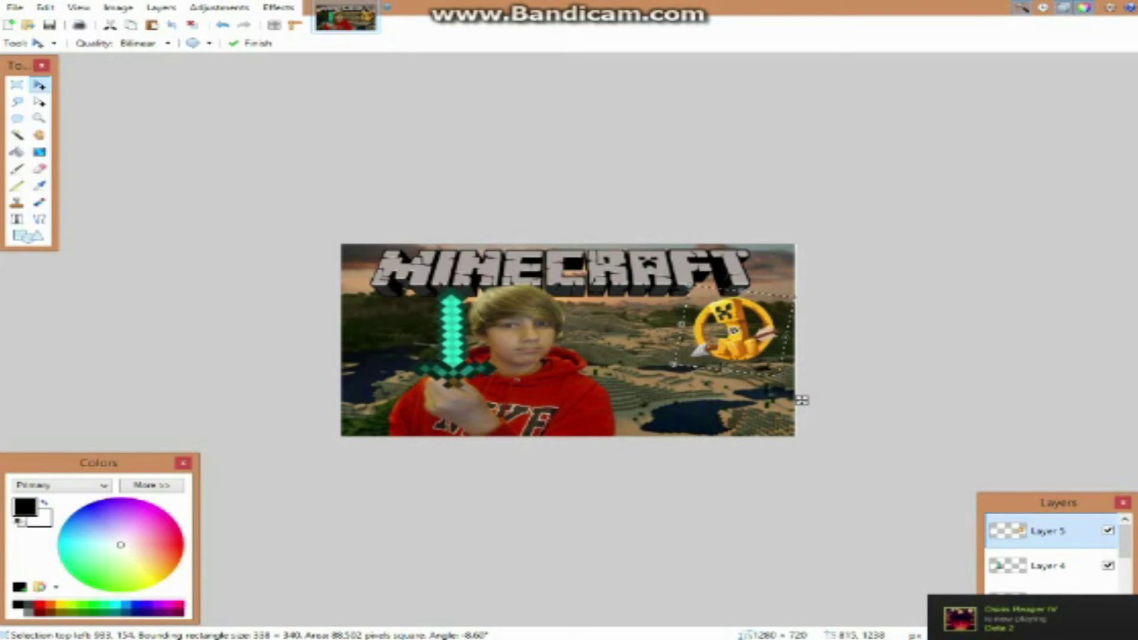
left_click(16, 85)
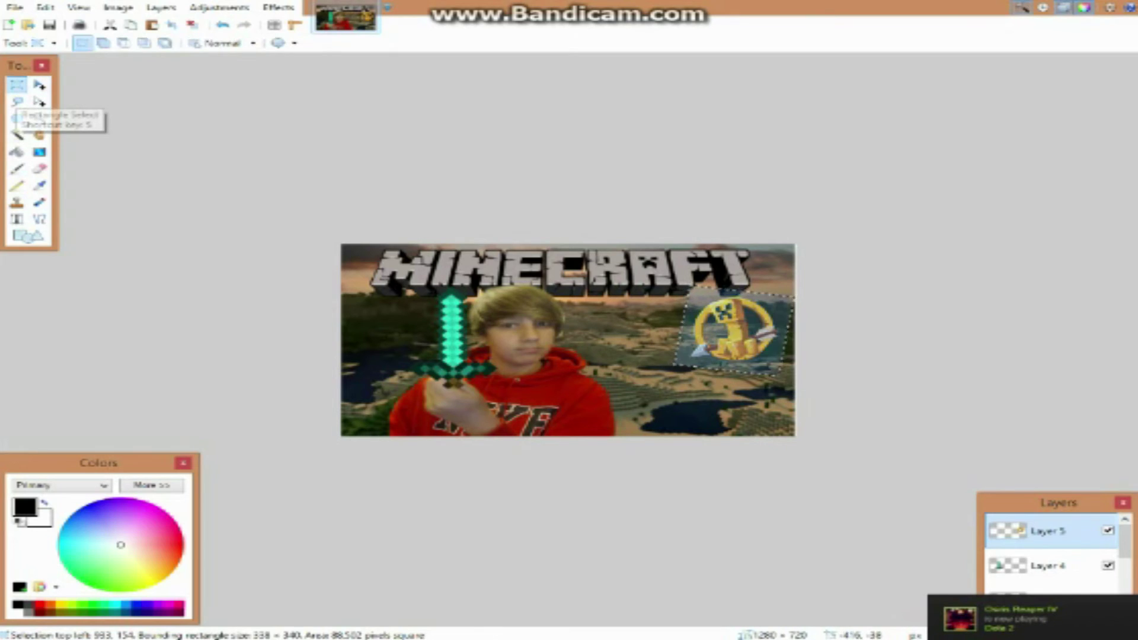
- Set up the Text tool with the BadaBoom BB font at size 96 and an orange-yellow primary colour
left_click(17, 219)
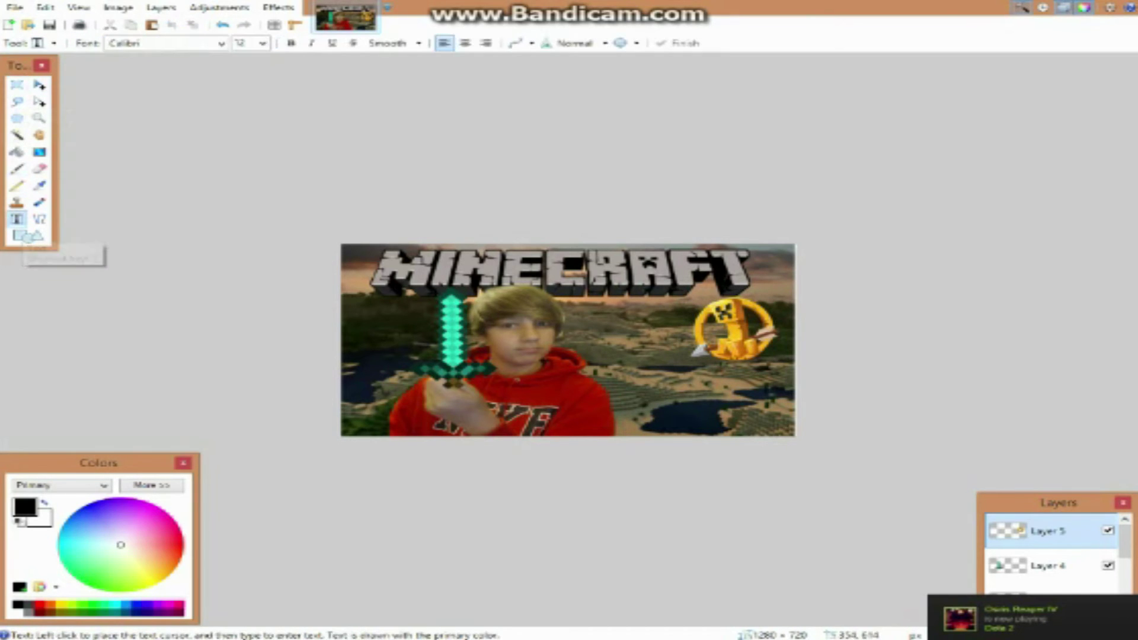
left_click(589, 406)
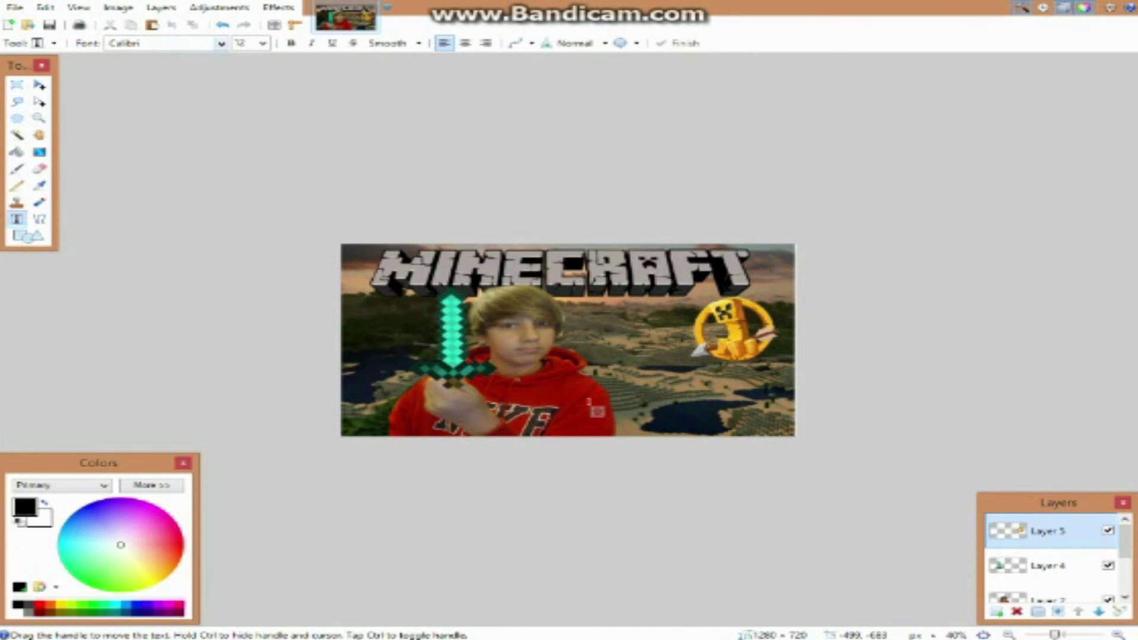
left_click(221, 43)
scroll(231, 205, "up", 4)
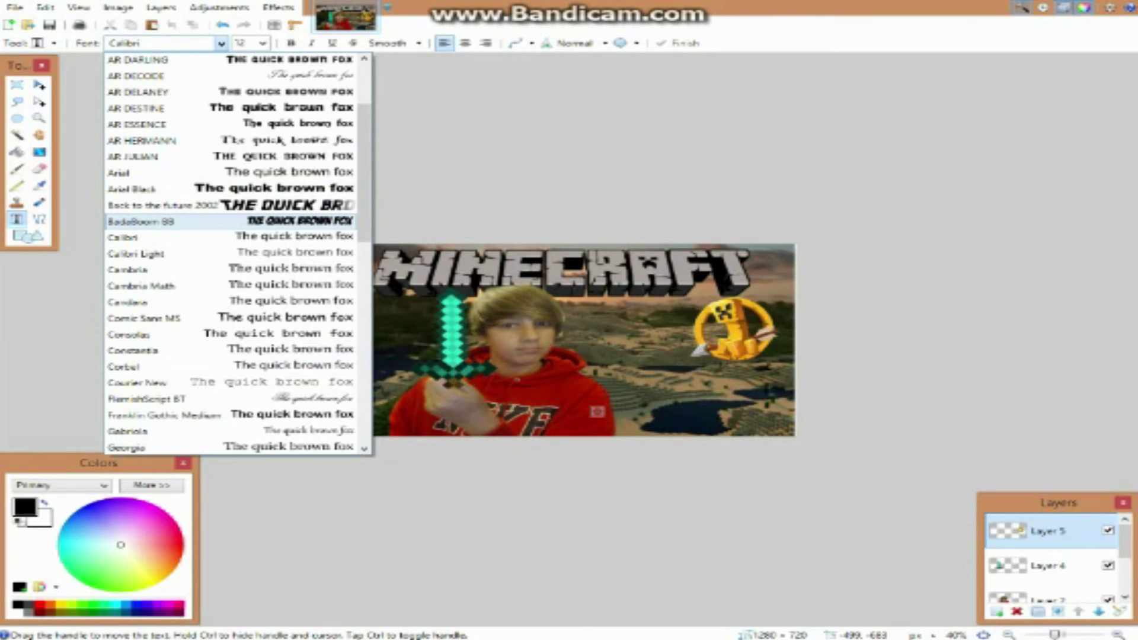
left_click(142, 221)
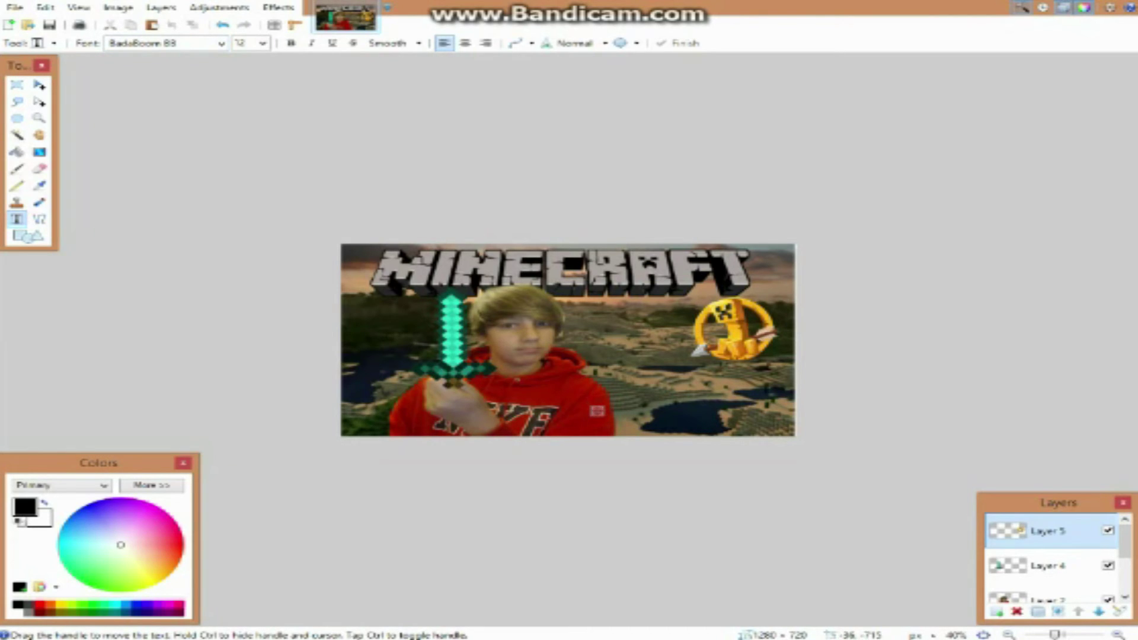
left_click(262, 43)
left_click(242, 228)
key("x")
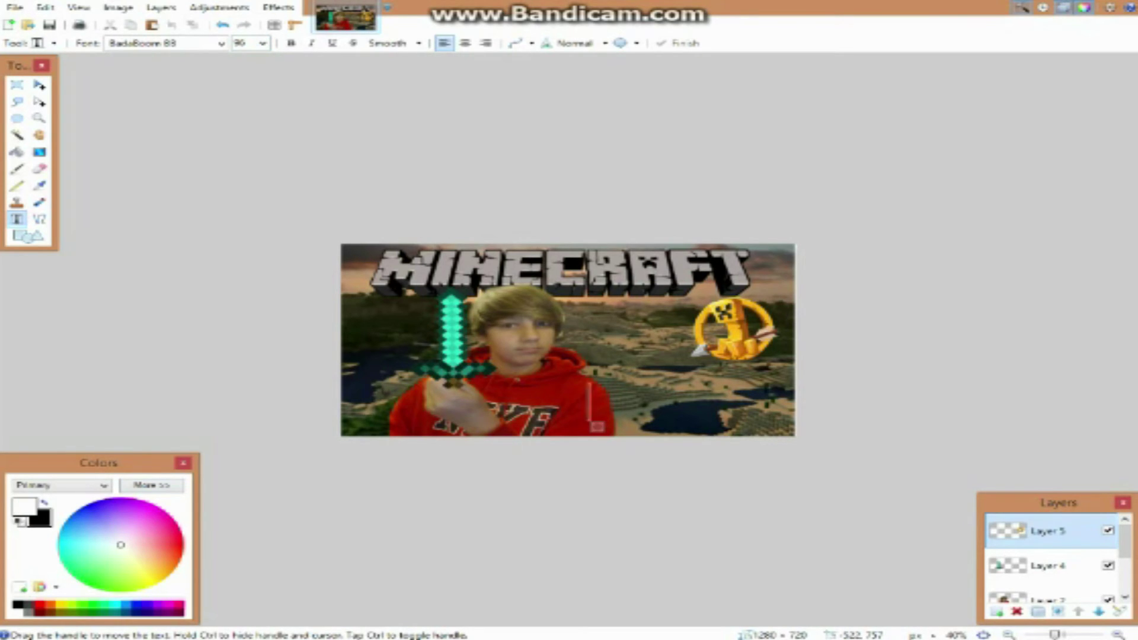
left_click_drag(148, 560, 168, 576)
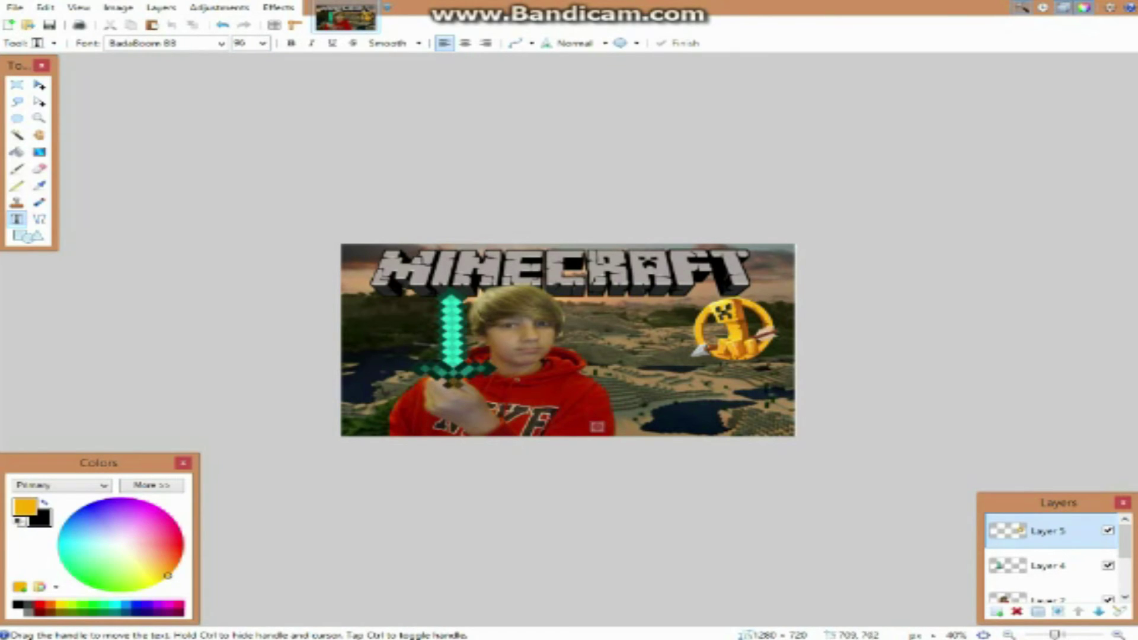
type("S")
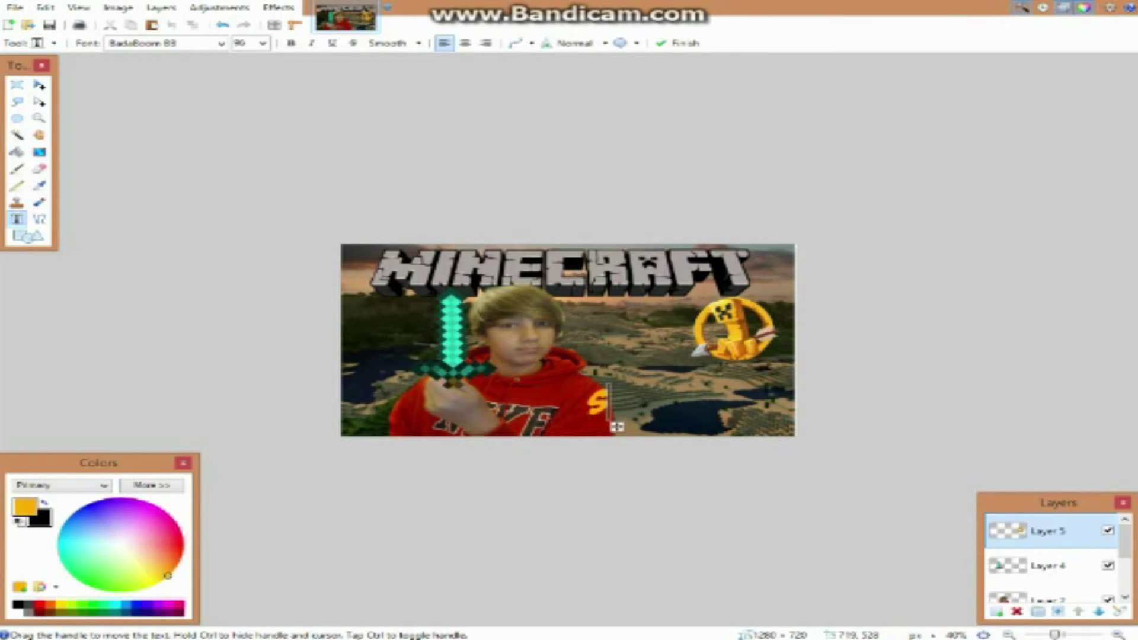
type("URVI")
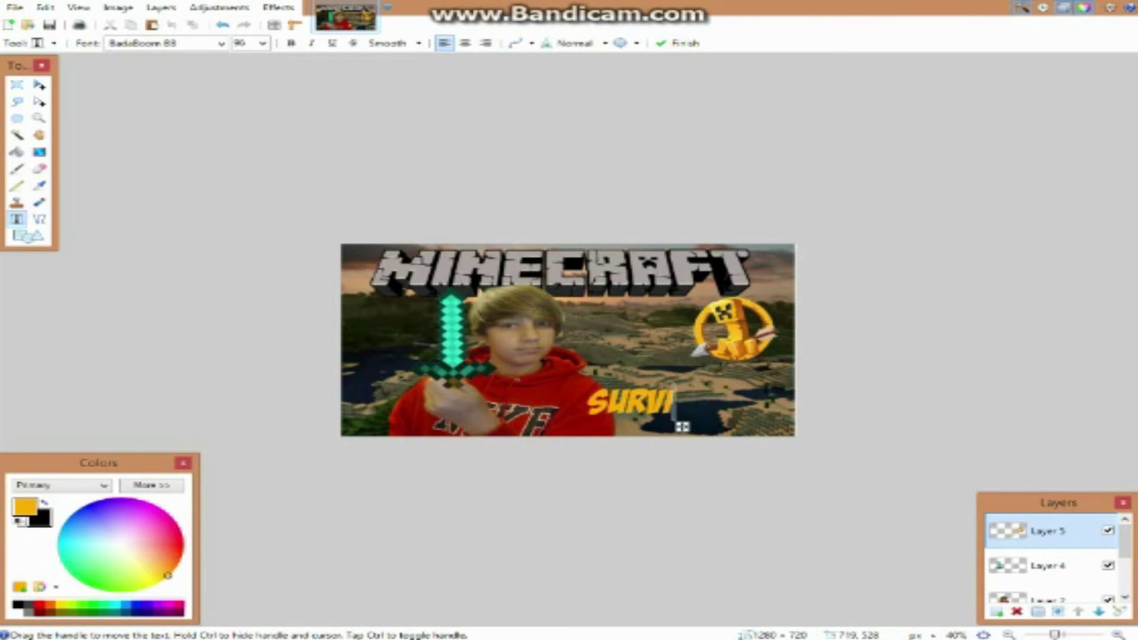
type("VAL GAMES")
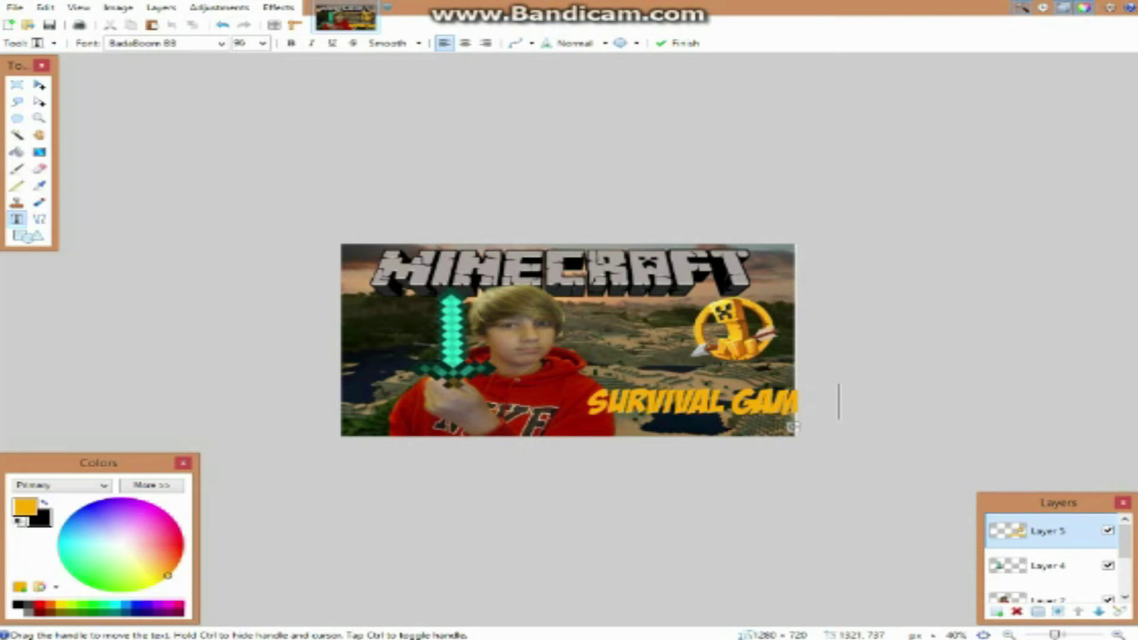
left_click_drag(793, 427, 738, 427)
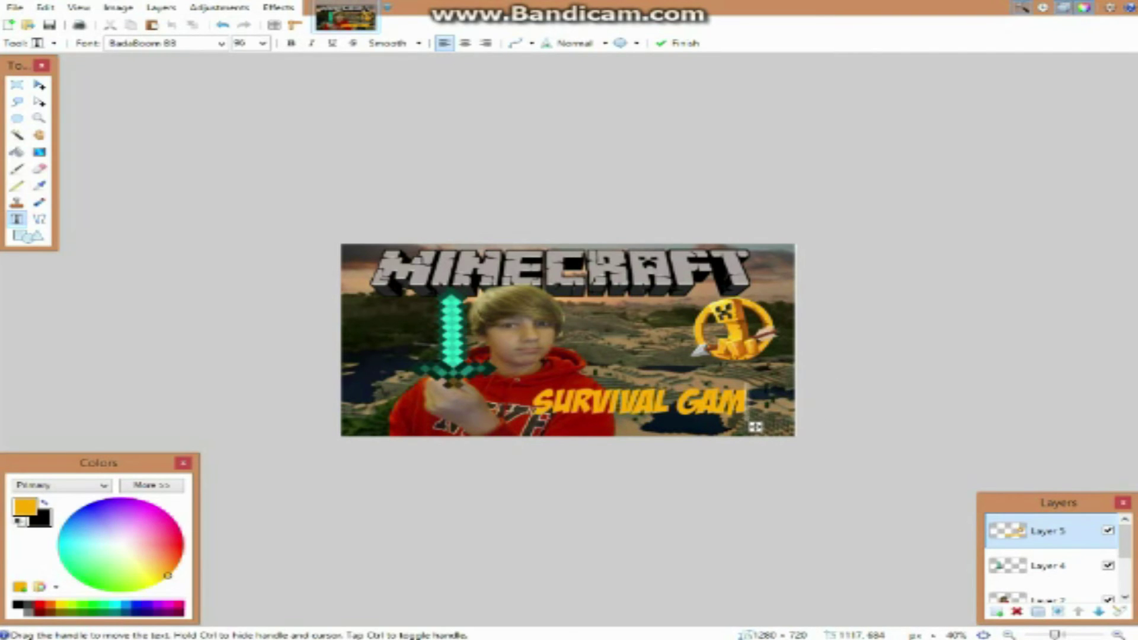
type("ES")
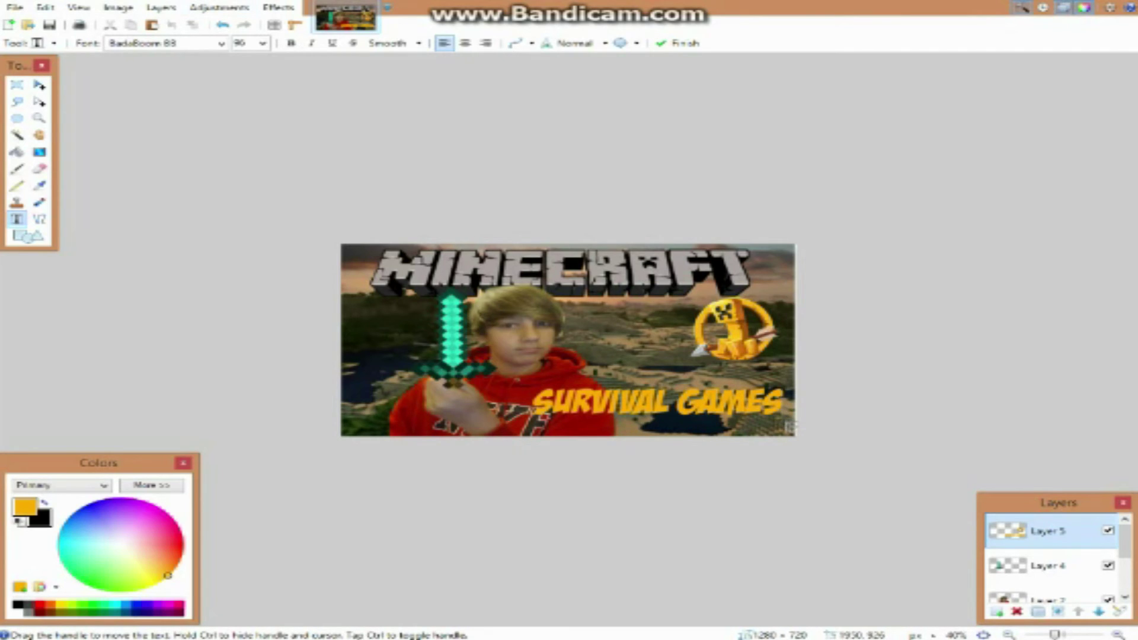
key("BackSpace")
key("BackSpace")
key("BackSpace")
key("BackSpace")
key("BackSpace")
key("BackSpace")
key("BackSpace")
key("BackSpace")
key("BackSpace")
key("BackSpace")
key("BackSpace")
key("BackSpace")
key("BackSpace")
key("BackSpace")
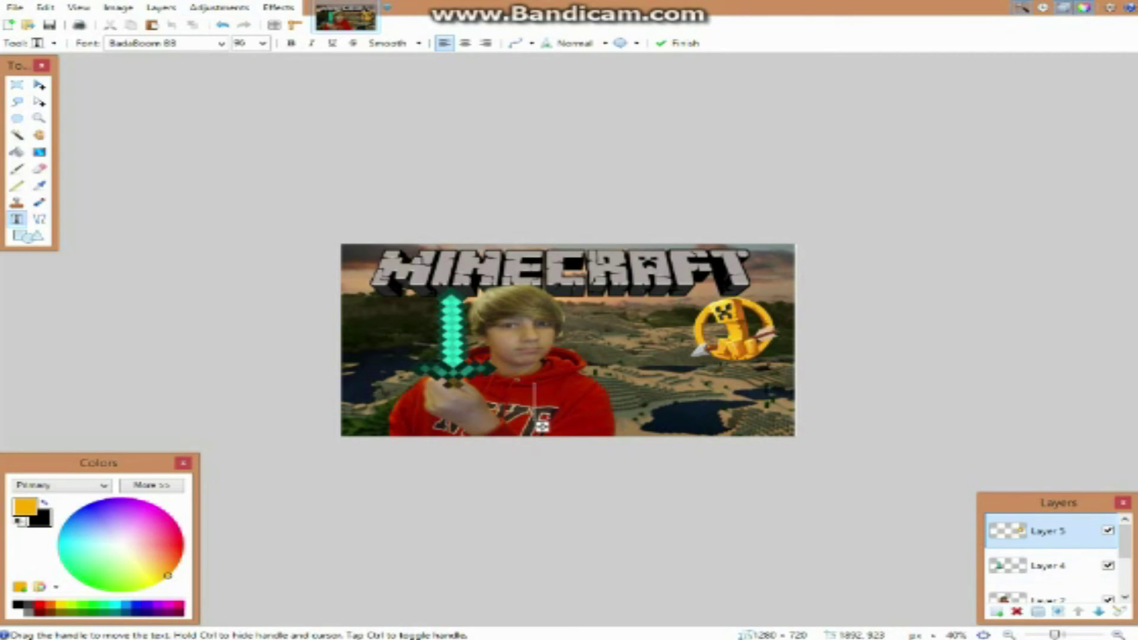
- Add a new layer and write "SURVIVAL GAMES" on it, starting over the hoodie at the thumbnail's lower edge
left_click(997, 611)
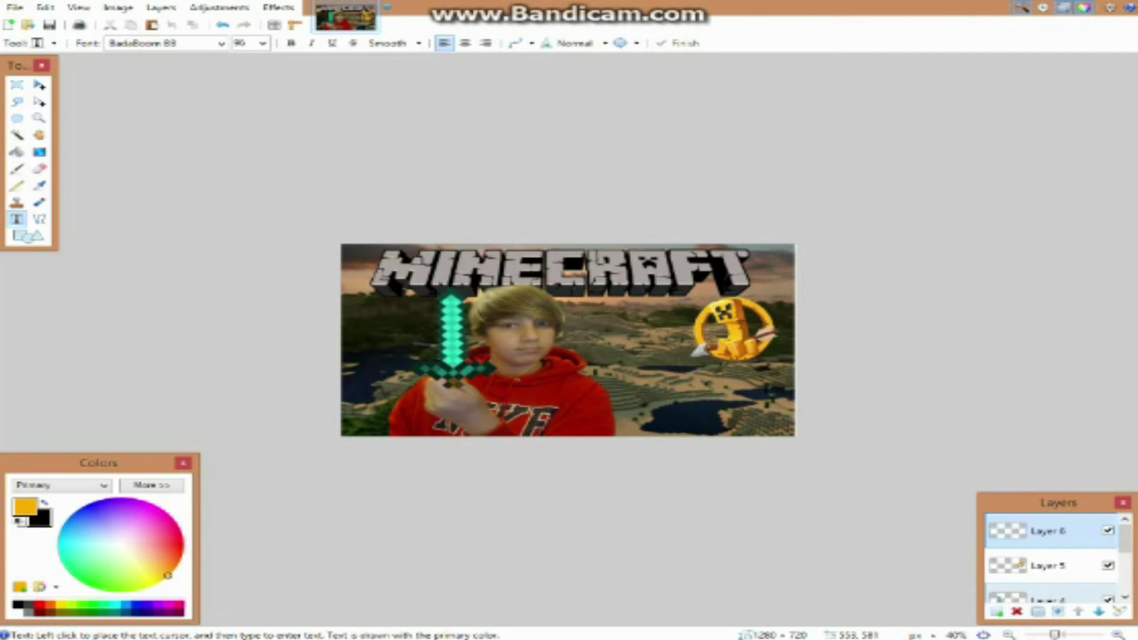
left_click(518, 388)
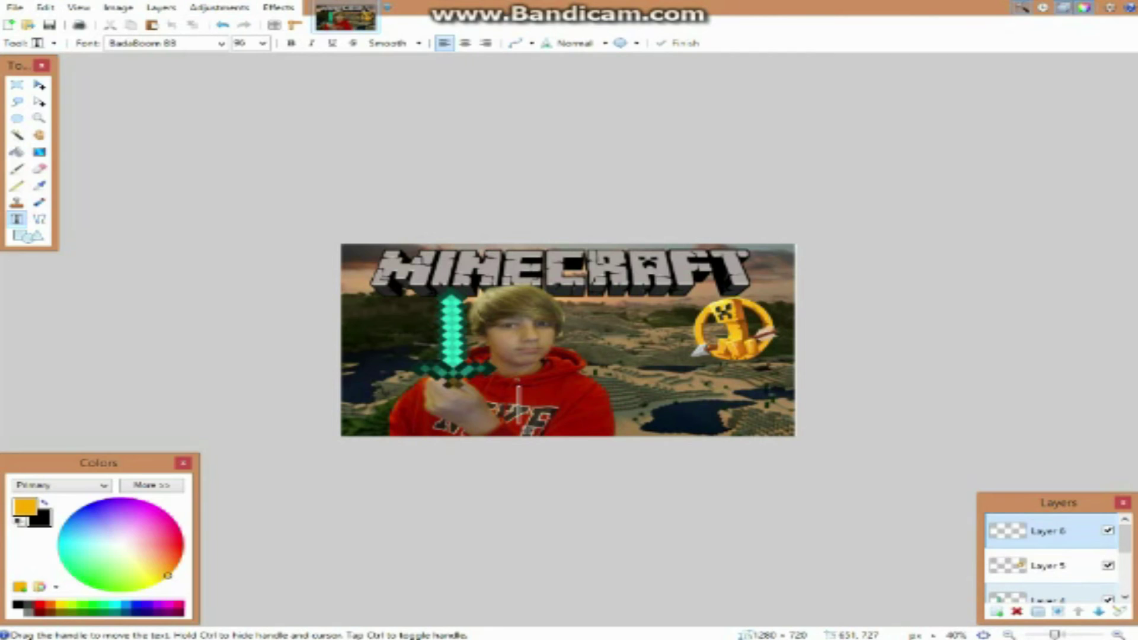
type("SURVIVAL")
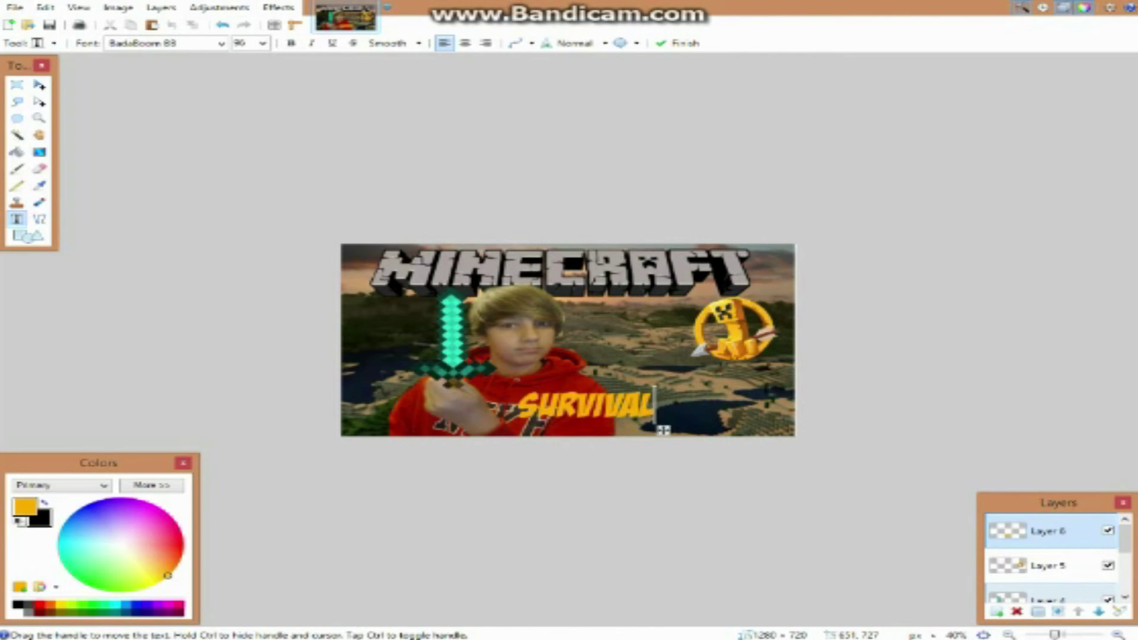
type(" GAMES")
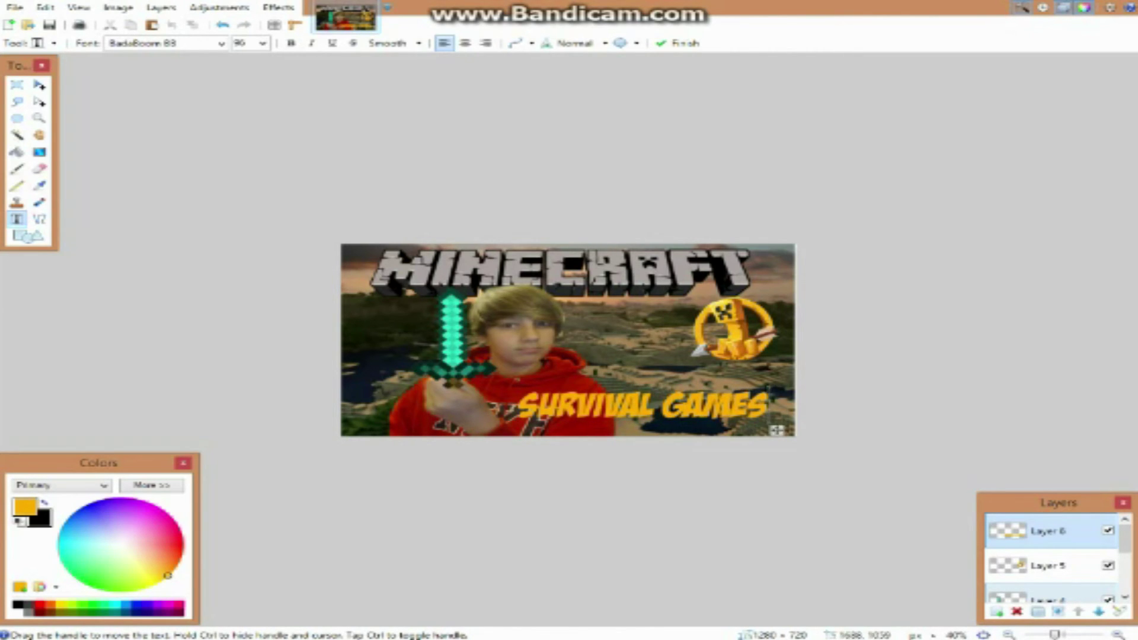
- Duplicate the "SURVIVAL GAMES" text layer and darken the copy with a negative Brightness adjustment
left_click(1037, 612)
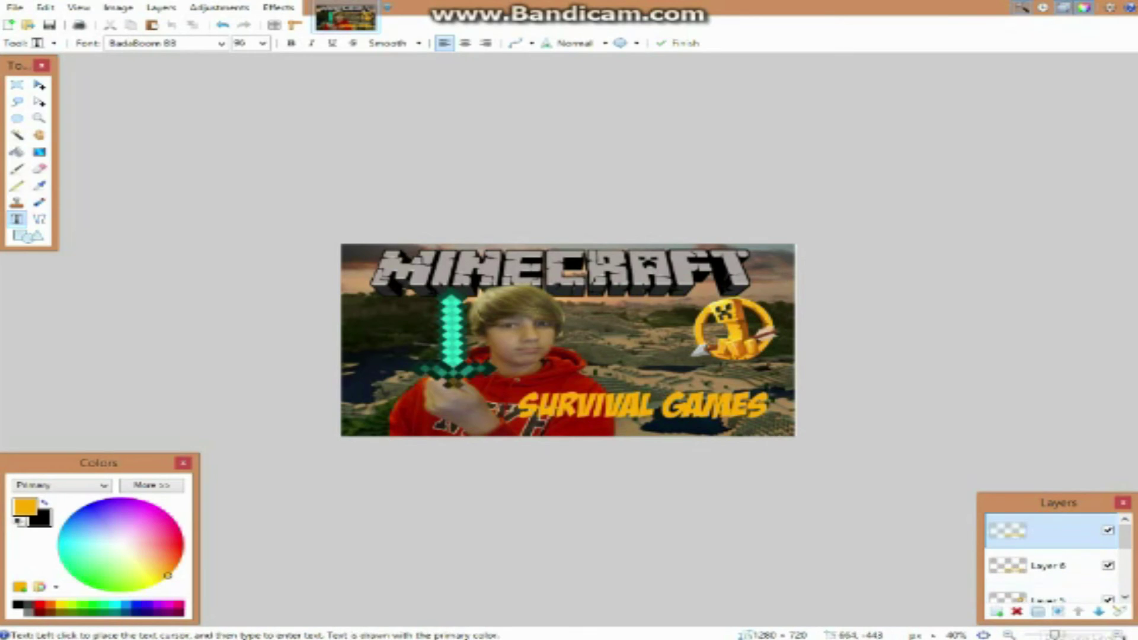
left_click(219, 7)
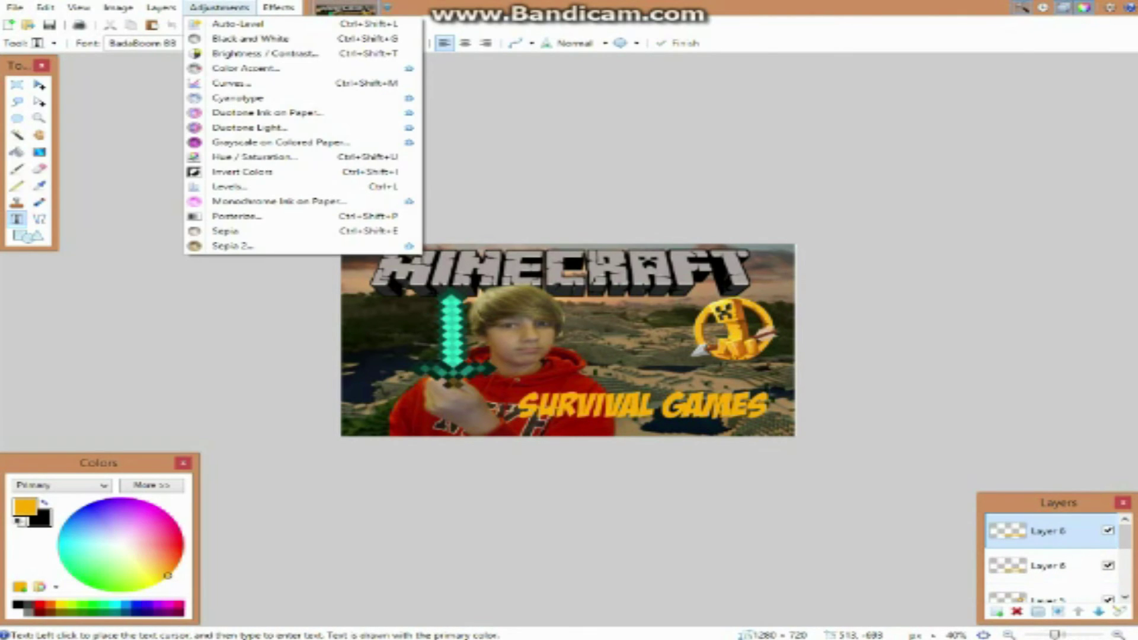
left_click(265, 53)
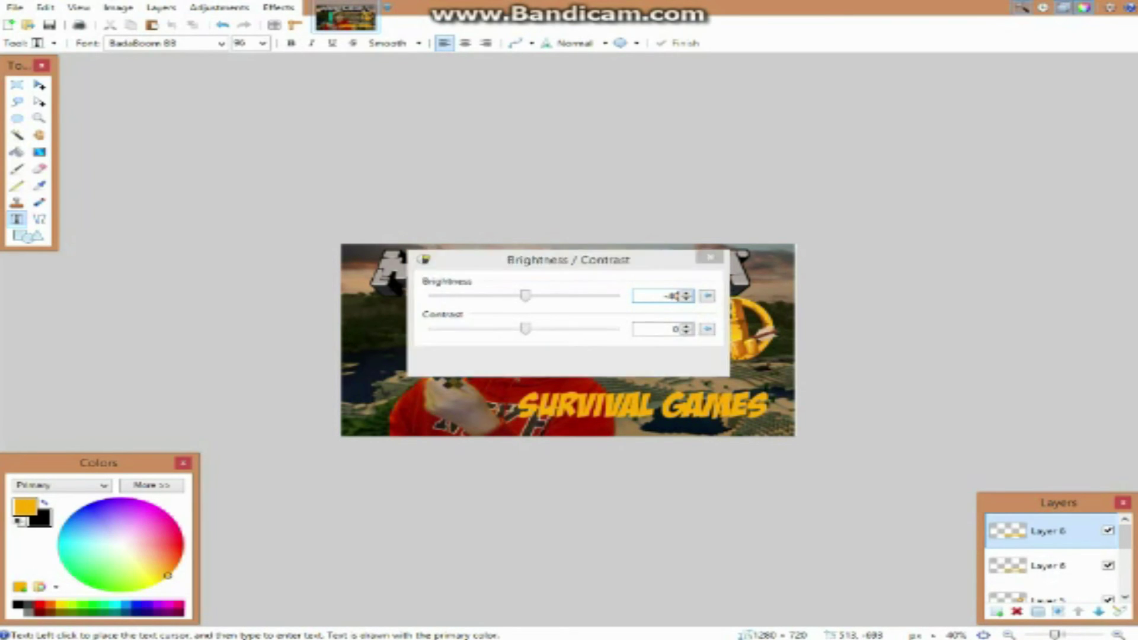
key("Return")
- Cut the upper half of the darkened text with a rectangular selection of about 739 × 71 px for a two-tone effect
key("s")
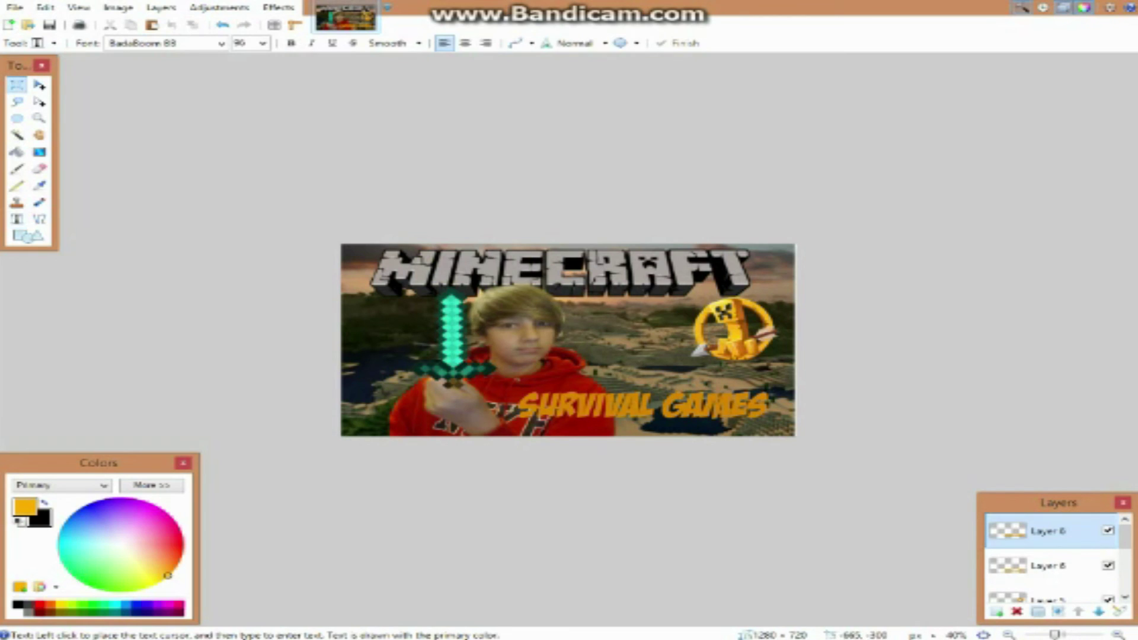
left_click_drag(508, 384, 771, 403)
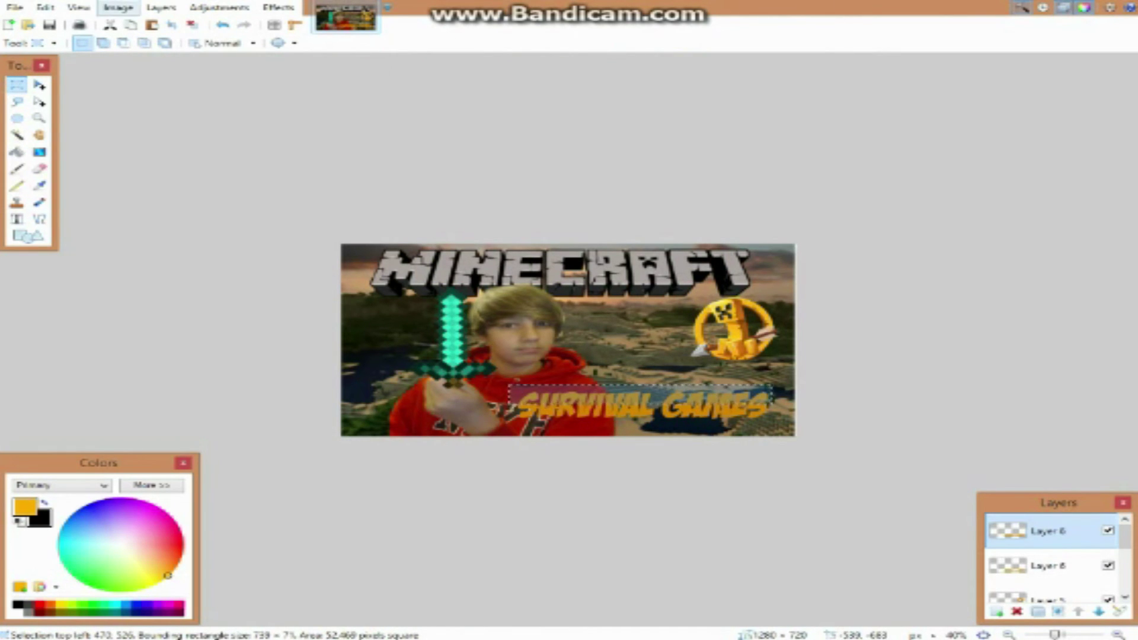
left_click(110, 24)
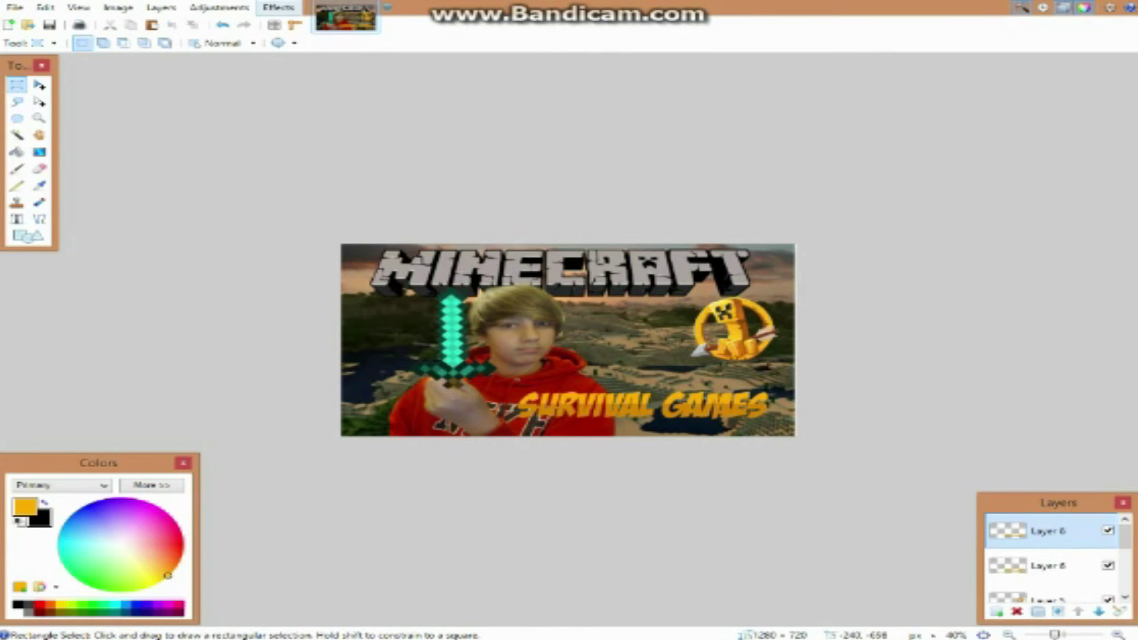
left_click(278, 7)
mouse_move(314, 83)
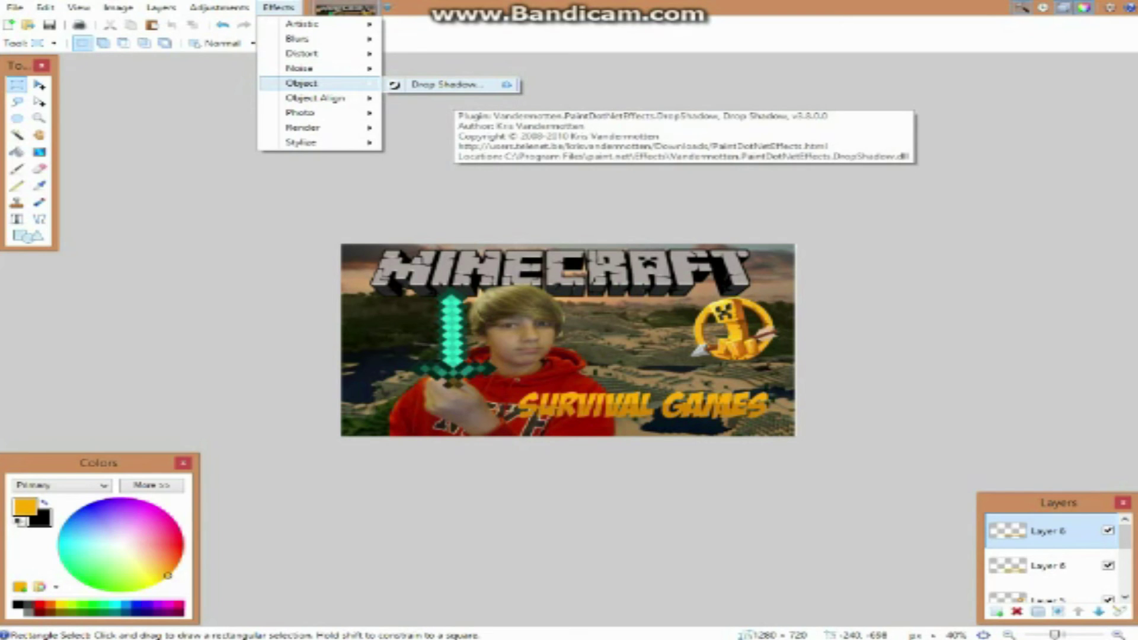
left_click(453, 85)
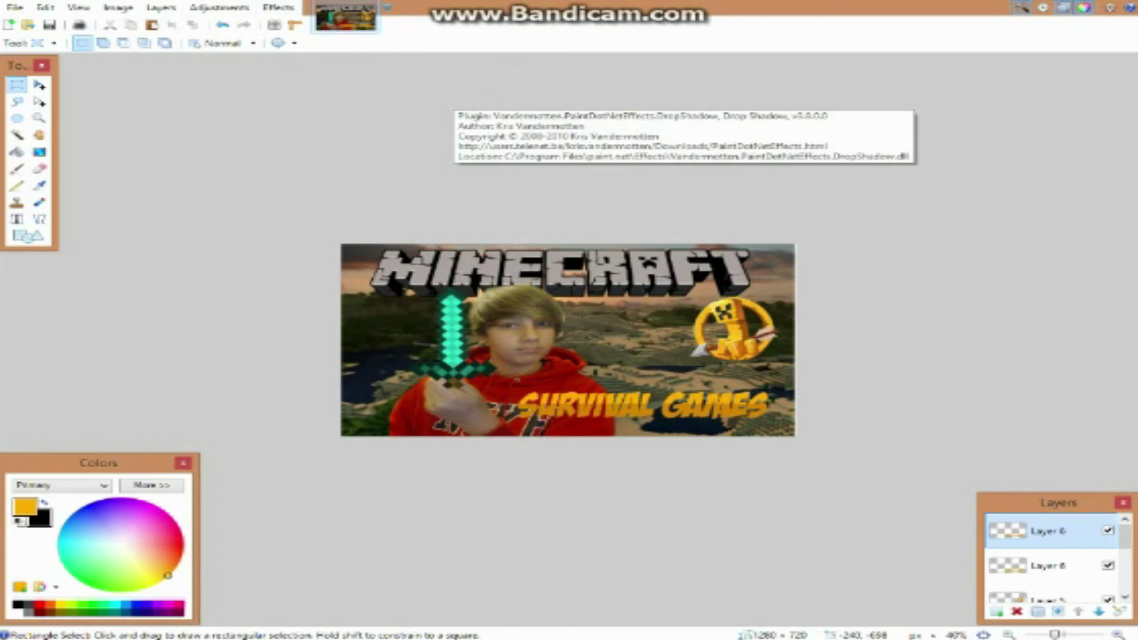
left_click_drag(568, 153, 254, 78)
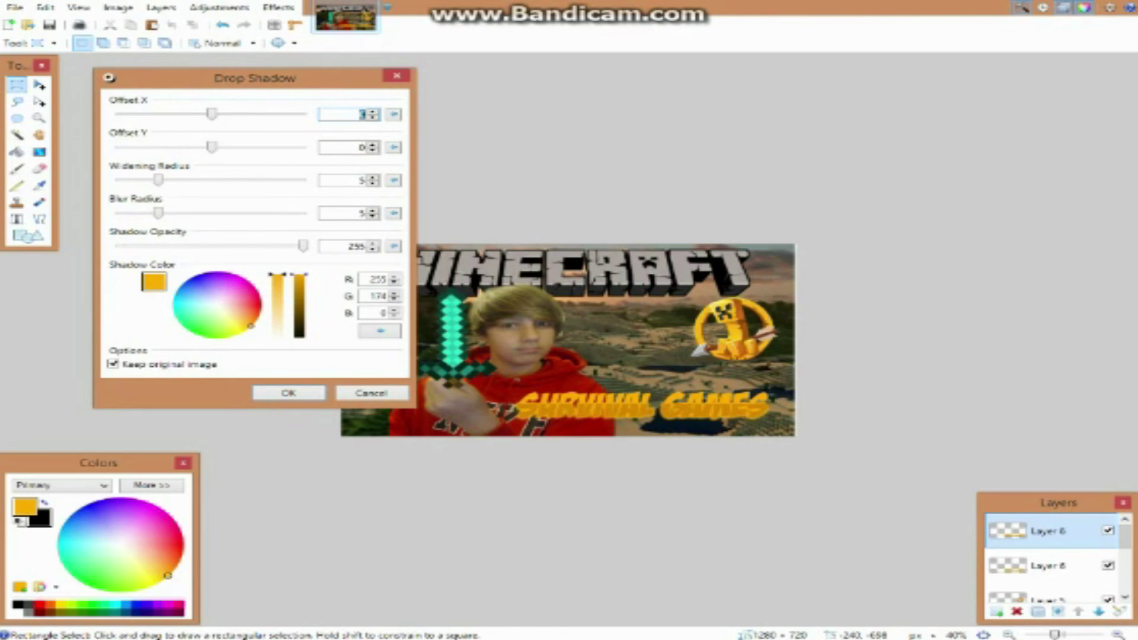
left_click(396, 75)
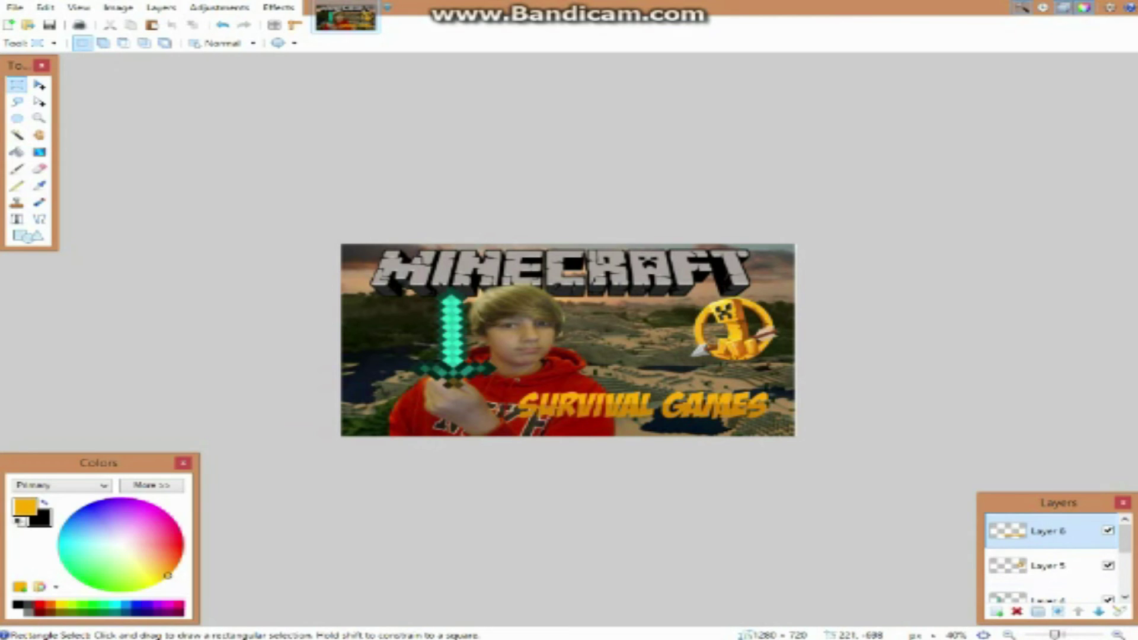
- Apply a black Drop Shadow to the "SURVIVAL GAMES" text with widening radius 14, blur radius 5 and opacity 255
left_click(278, 7)
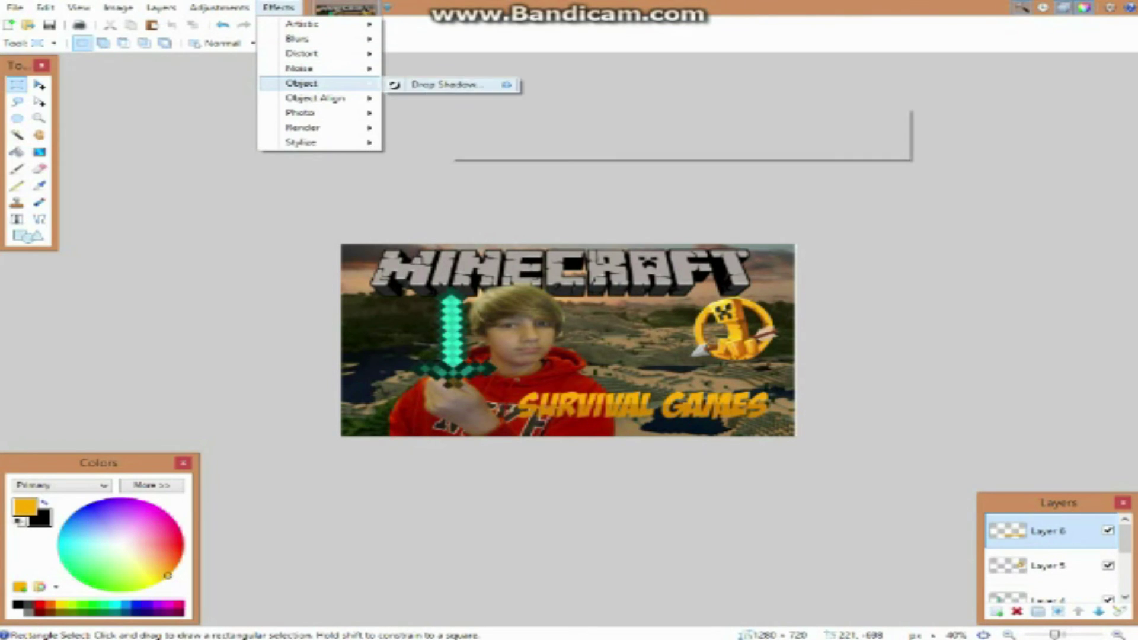
left_click(445, 84)
left_click_drag(177, 55, 93, 52)
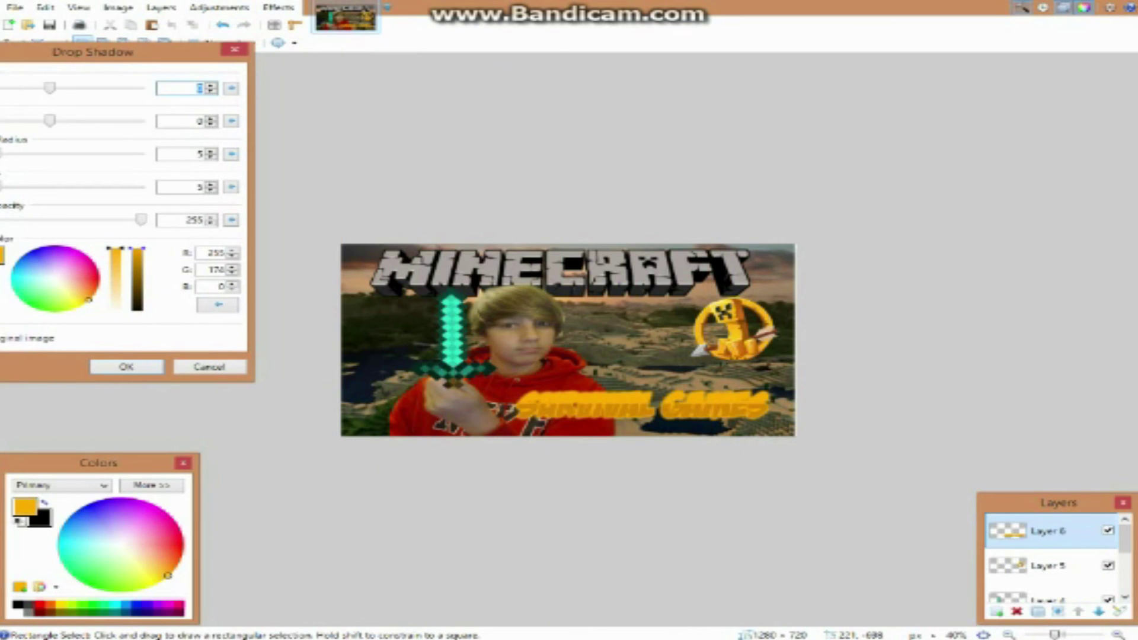
left_click_drag(137, 248, 137, 310)
left_click_drag(94, 51, 279, 55)
left_click_drag(182, 189, 303, 189)
mouse_move(181, 157)
left_mouse_down()
mouse_move(312, 156)
mouse_move(196, 156)
left_mouse_up()
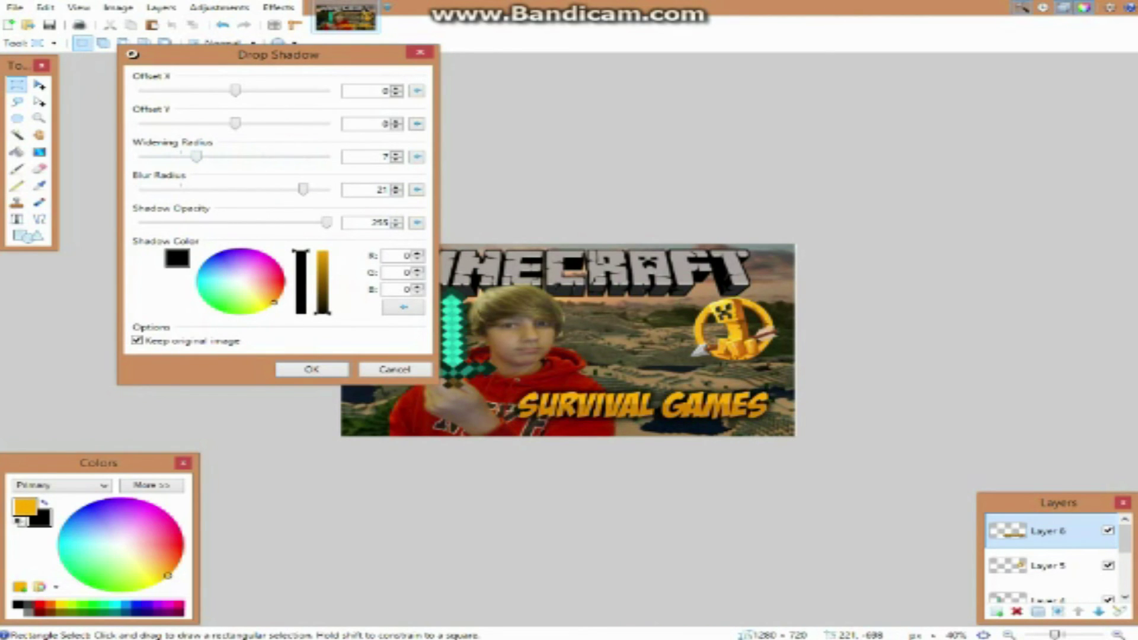
left_click_drag(303, 189, 250, 157)
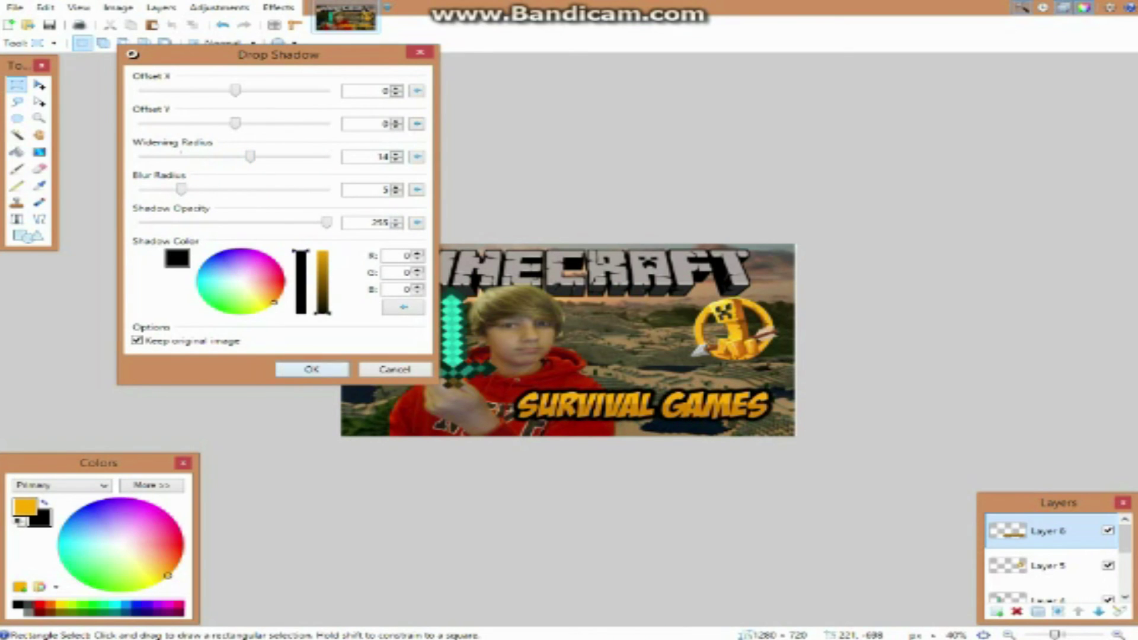
key("Return")
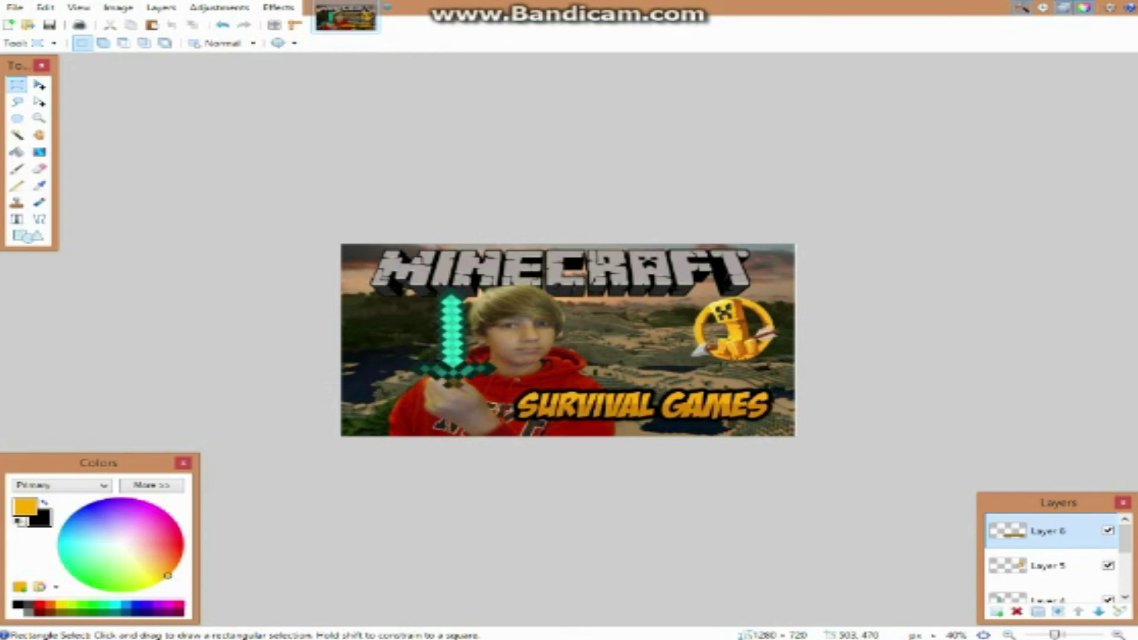
- Select the "SURVIVAL GAMES" text, enlarge the selection to about 844 × 285 px and move it into the thumbnail's lower-right corner
left_click_drag(519, 369, 703, 432)
left_click(507, 390)
left_click_drag(500, 372, 774, 434)
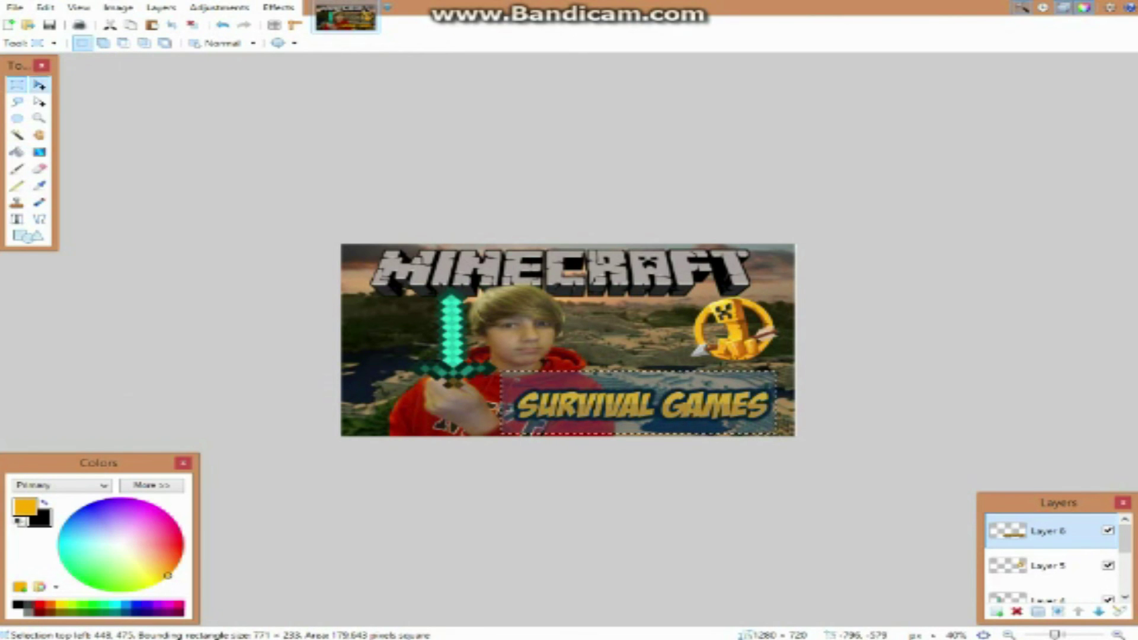
left_click(39, 85)
left_click_drag(505, 370, 479, 356)
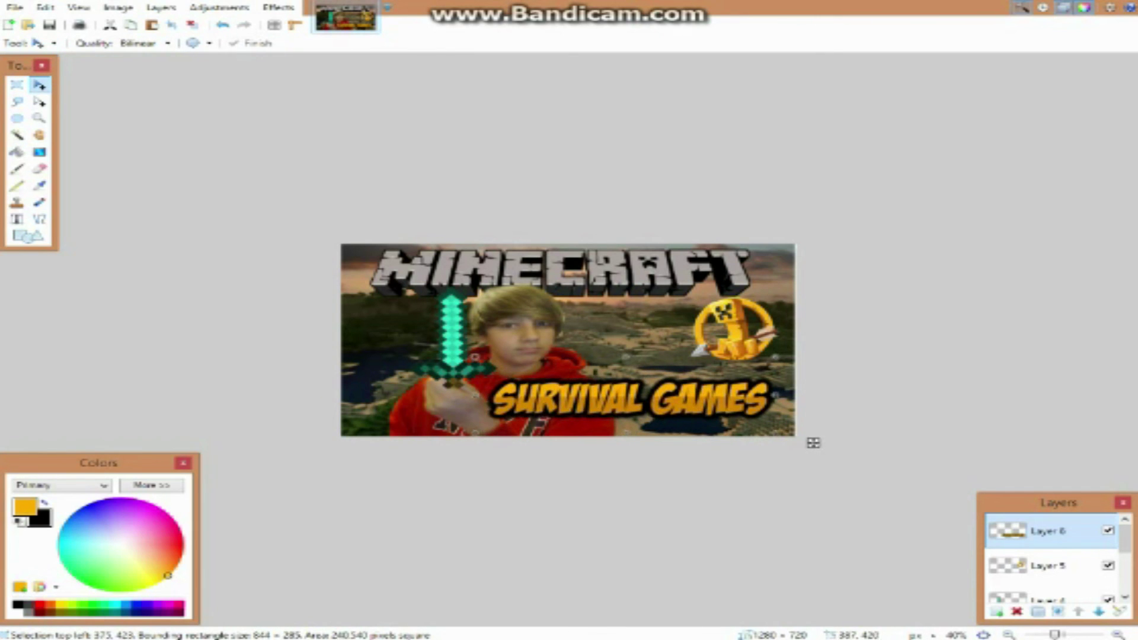
left_click_drag(602, 403, 619, 415)
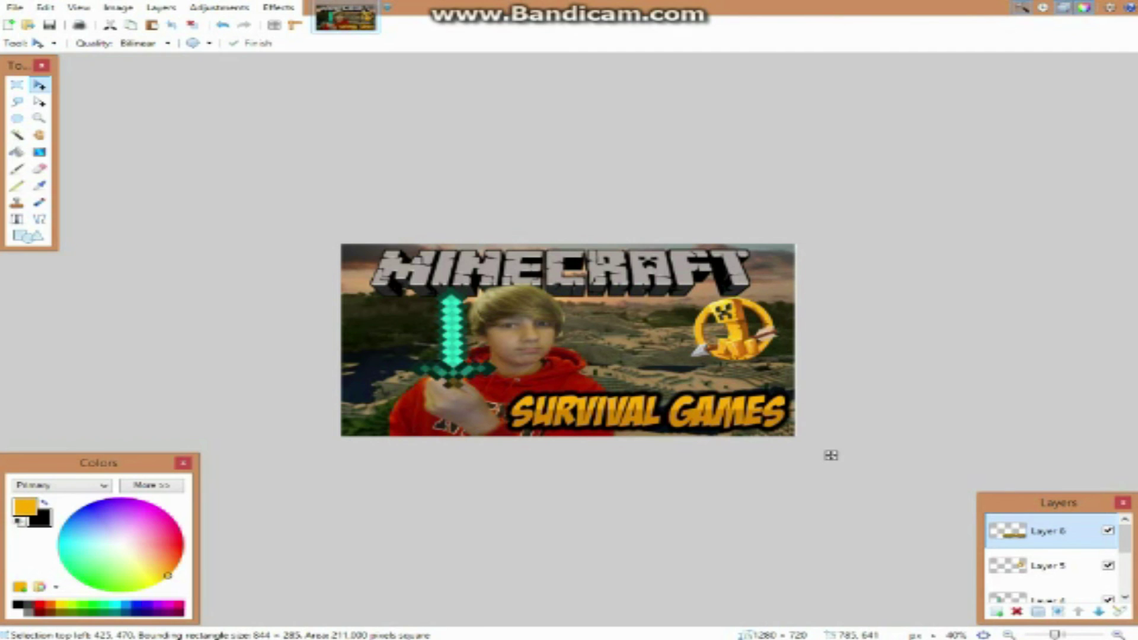
left_click_drag(831, 455, 830, 455)
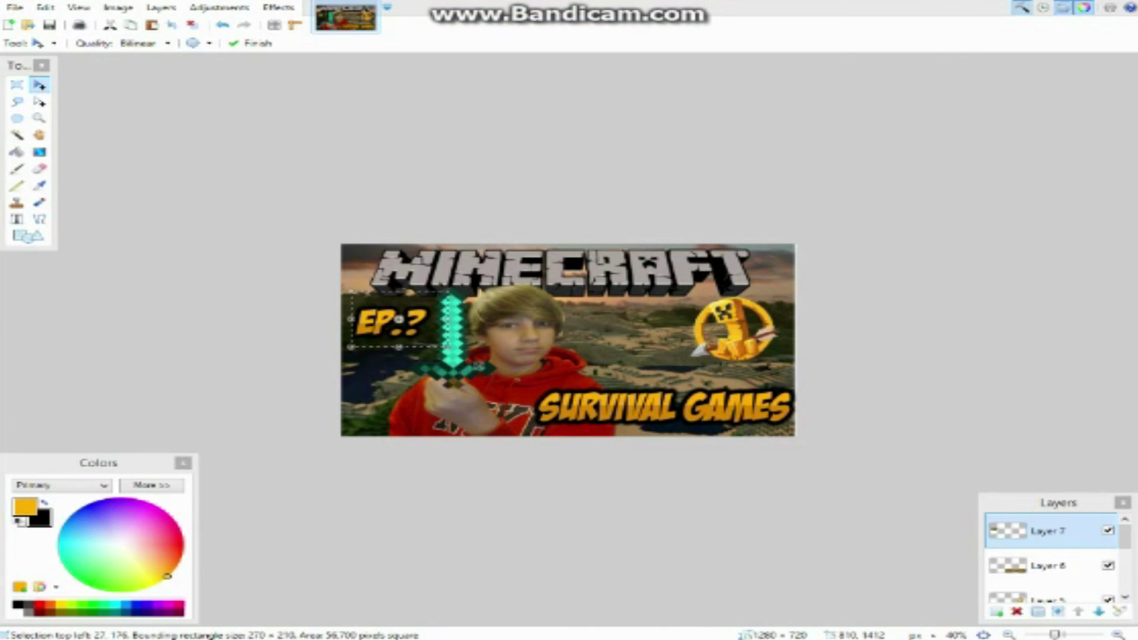
- Move the "EP.?" text slightly down beside the diamond sword's blade and clear the selection
left_click_drag(418, 333, 415, 342)
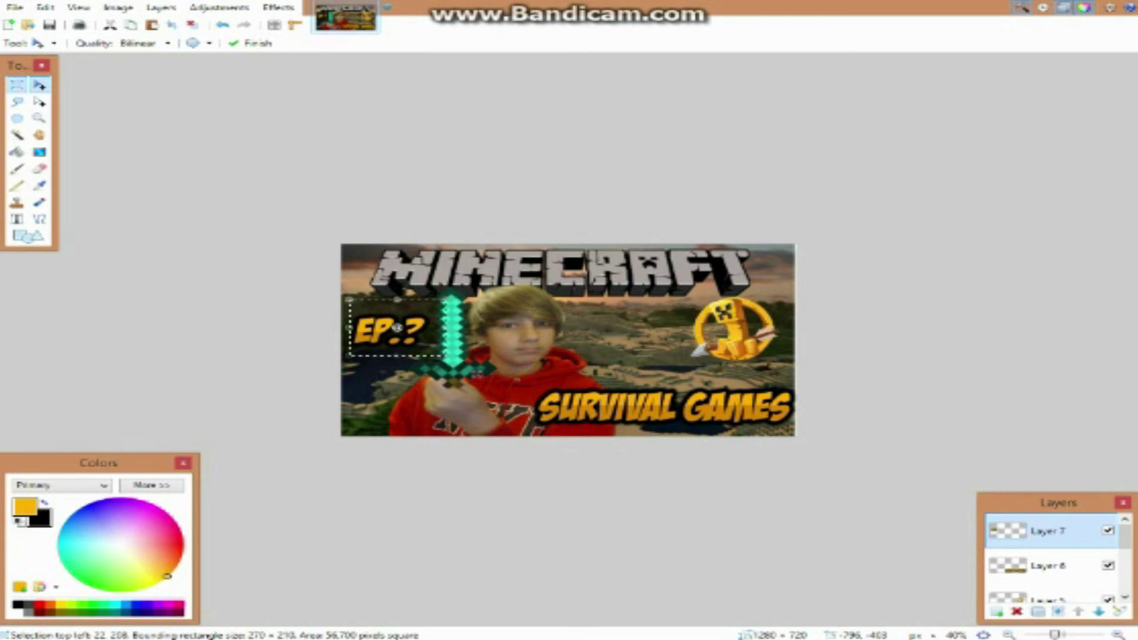
left_click(17, 84)
left_click(176, 119)
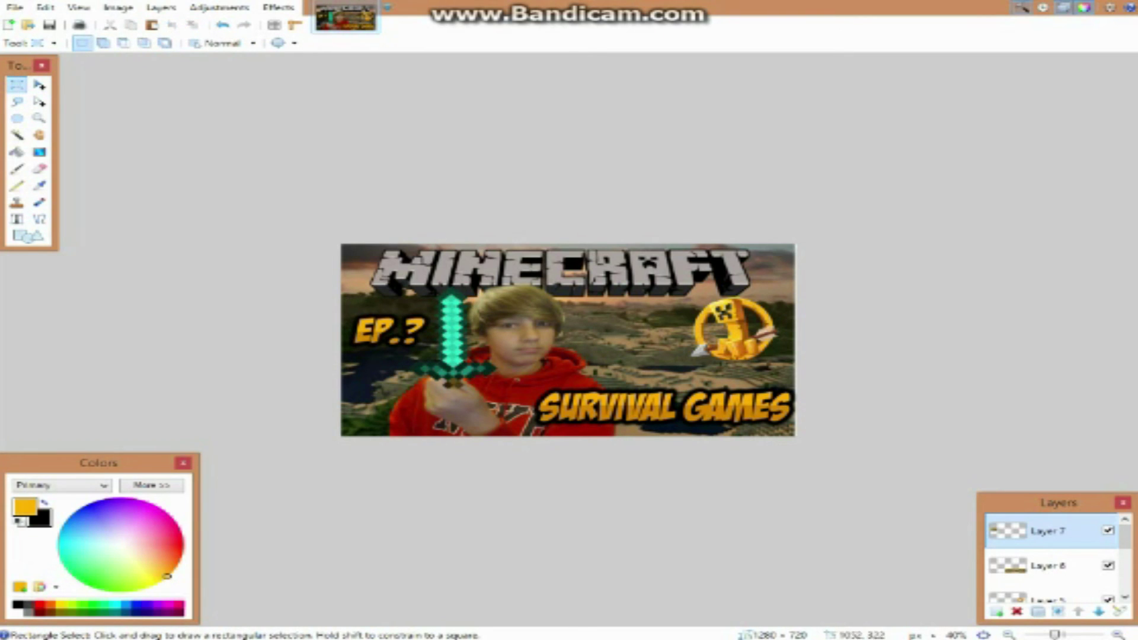
- Select the survival games logo on Layer 5, enlarge the selection to about 385 × 379 px, centre it above "SURVIVAL GAMES" and deselect
mouse_move(680, 281)
left_mouse_down()
mouse_move(777, 375)
mouse_move(784, 368)
left_mouse_up()
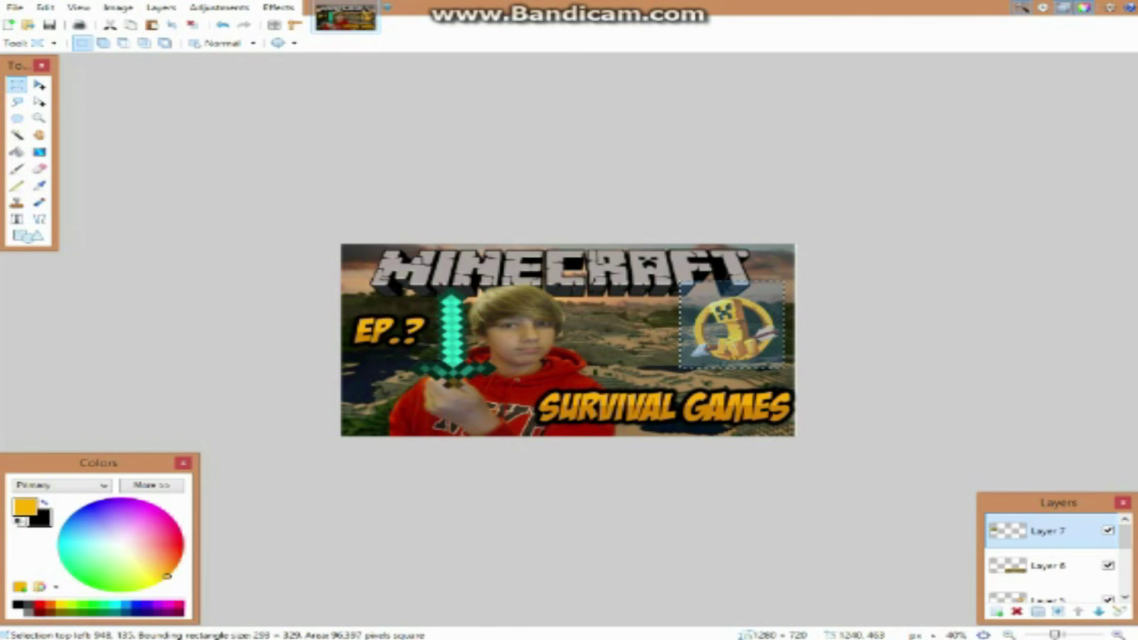
left_click(1048, 596)
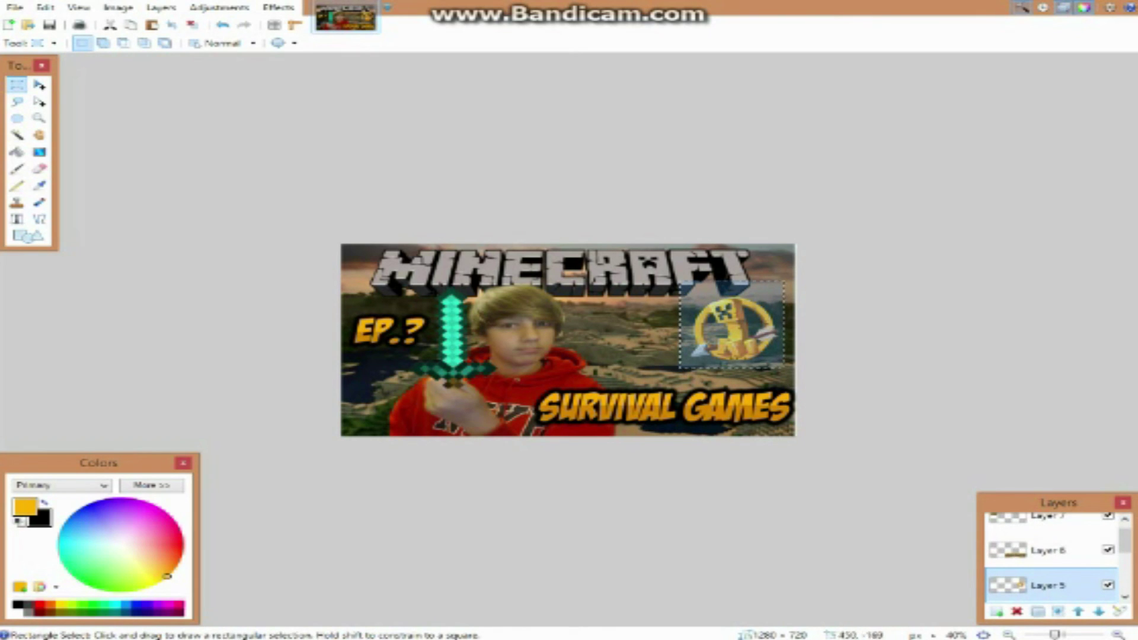
left_click(39, 85)
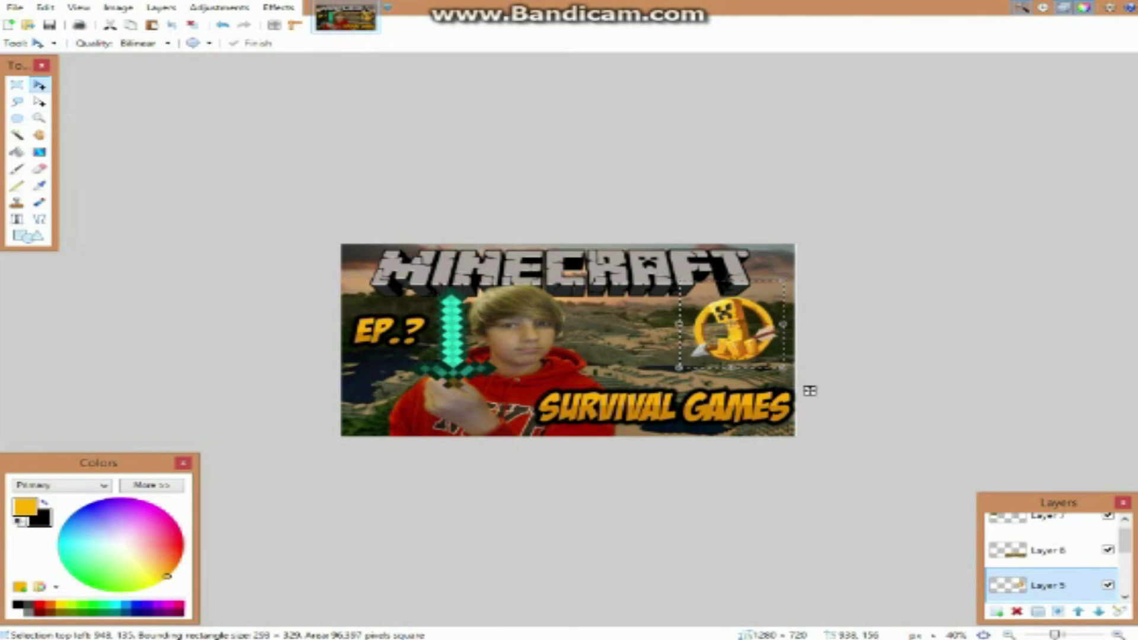
left_click_drag(649, 273, 637, 269)
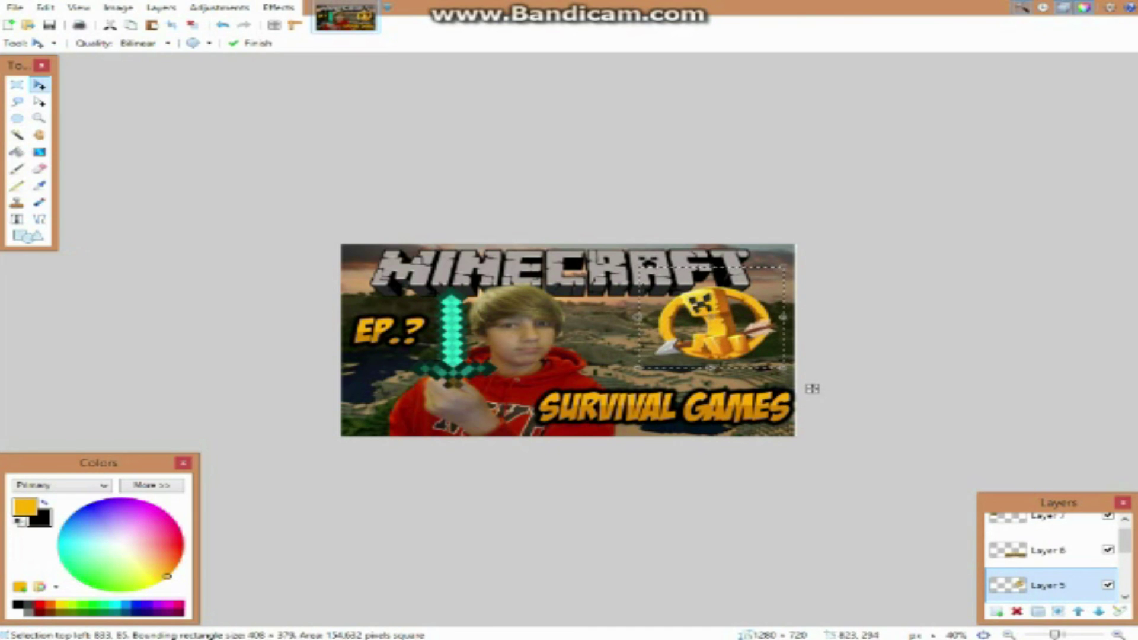
left_click_drag(637, 317, 642, 317)
left_click_drag(812, 389, 770, 405)
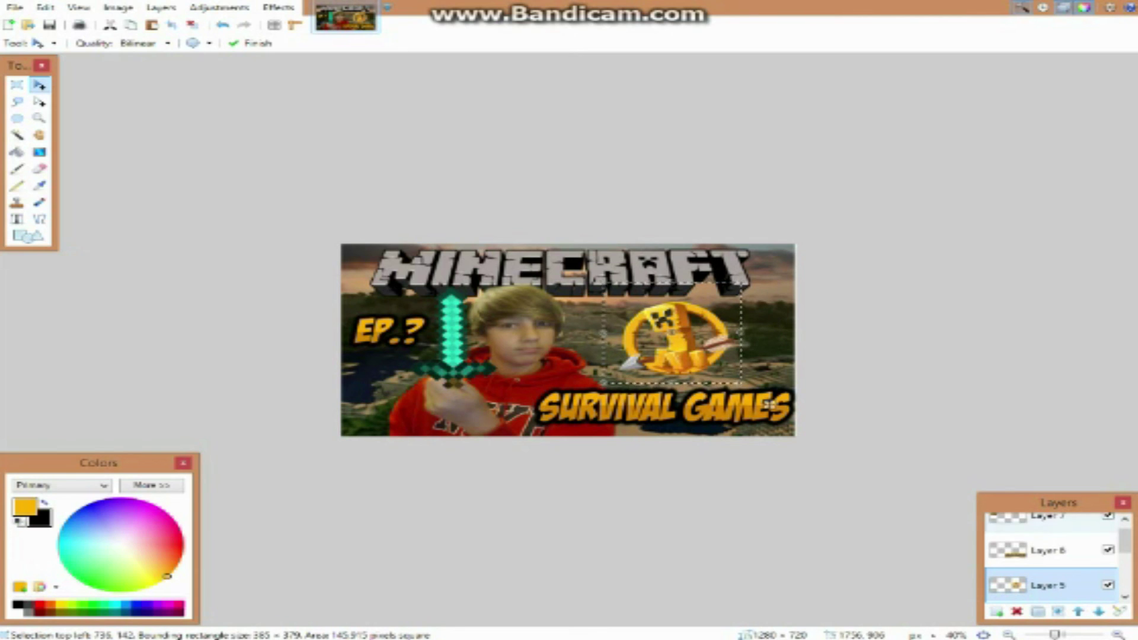
left_click_drag(1124, 541, 1124, 580)
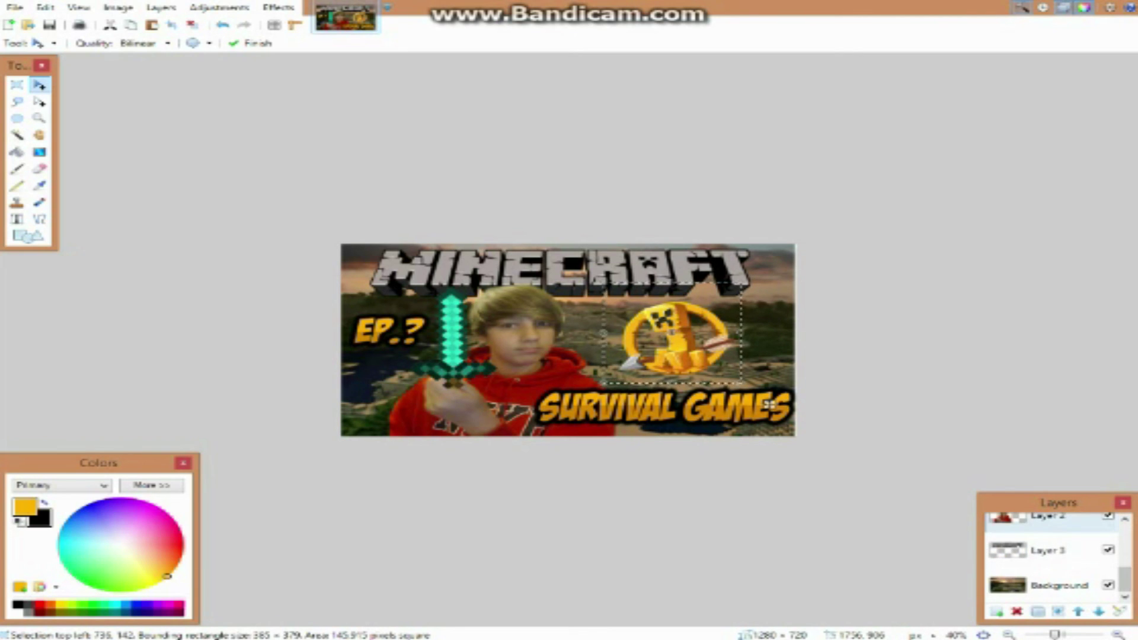
key("s")
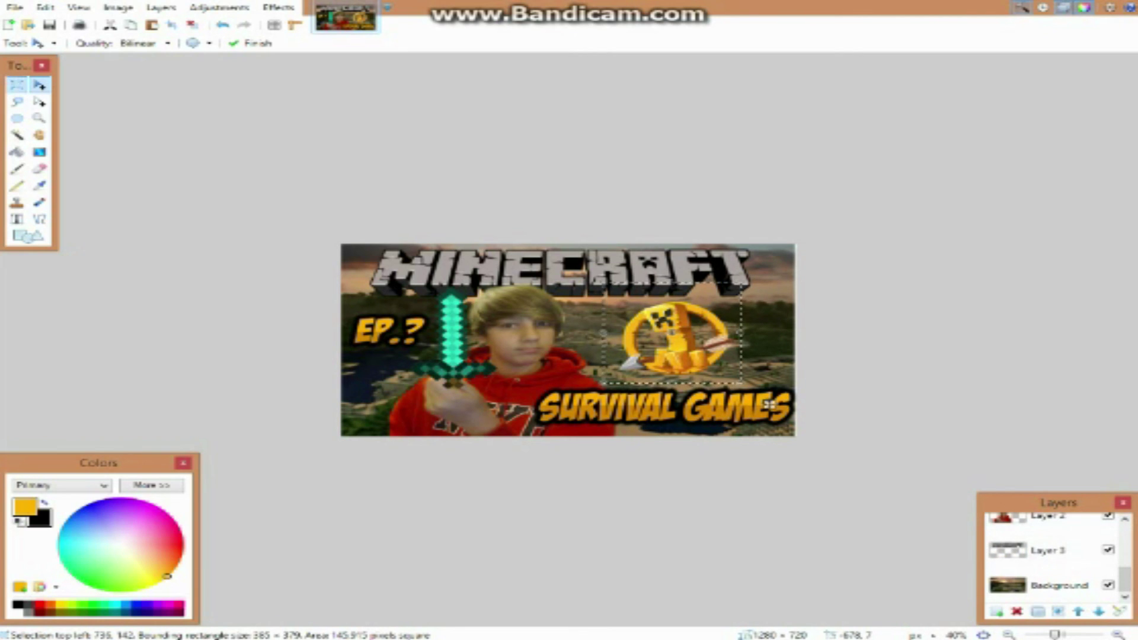
key("ctrl+d")
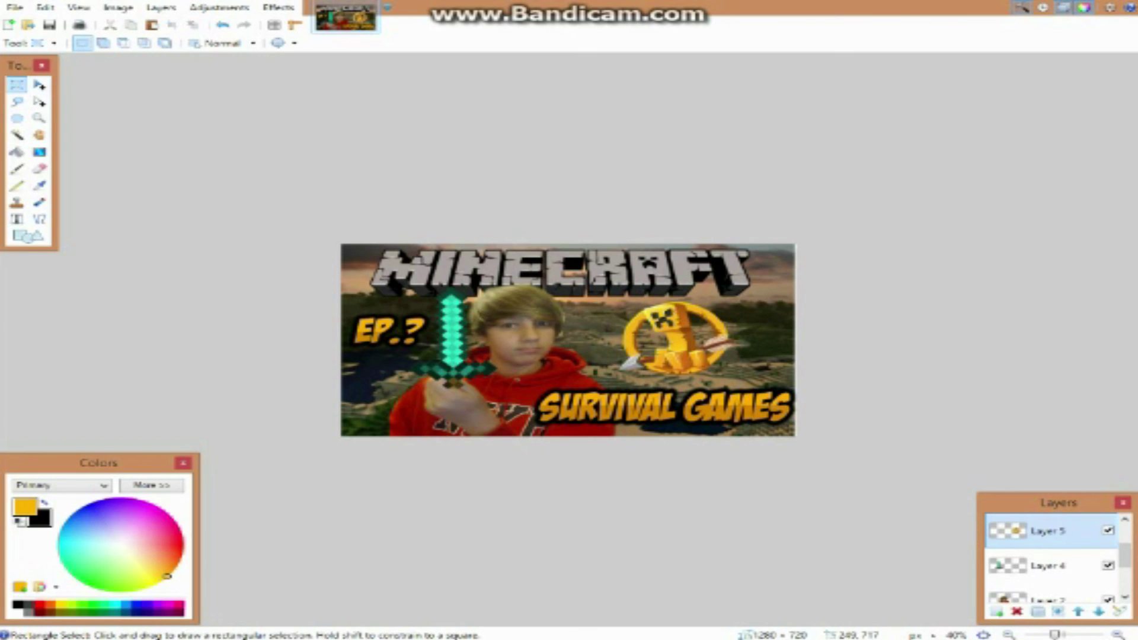